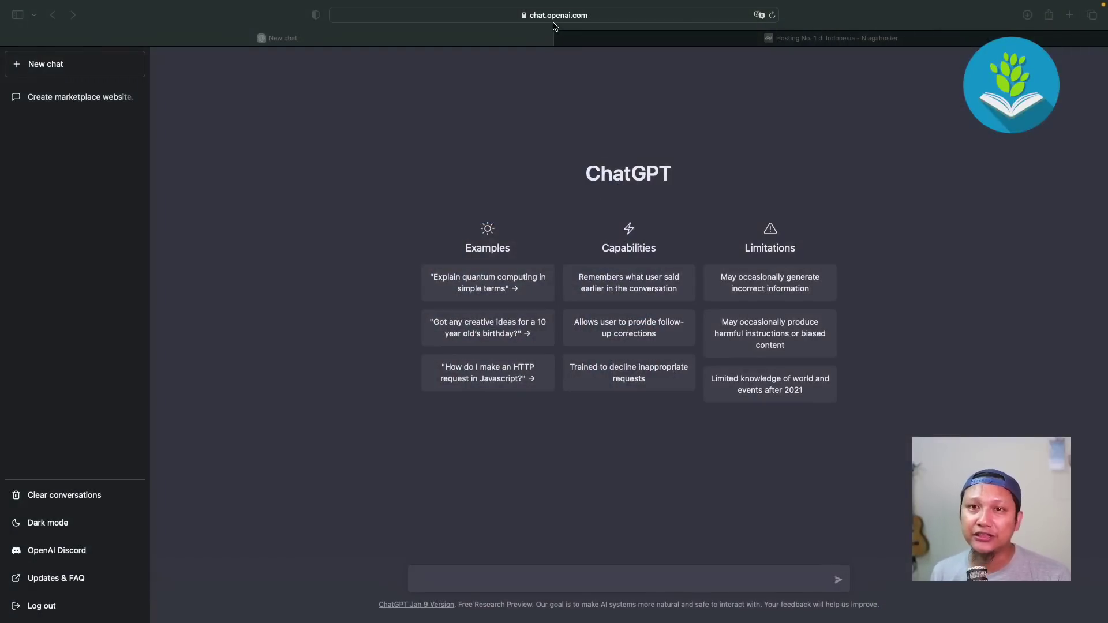
# Send the greeting 'halo chat gpt' in a new ChatGPT conversation
pyautogui.click(713, 546)
pyautogui.write('halo chat gp')
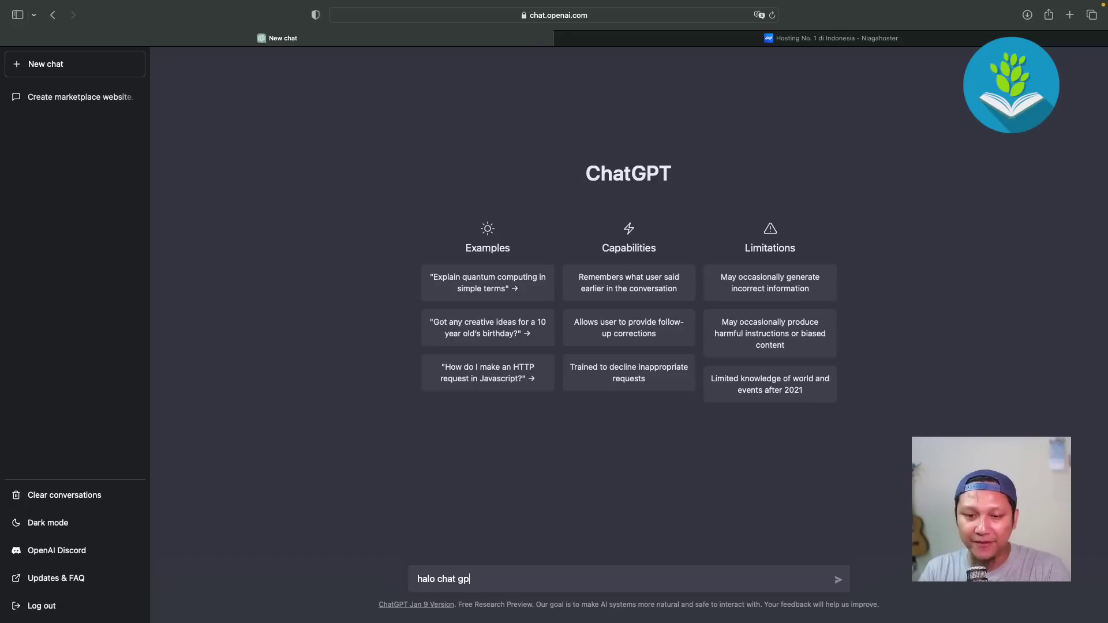
pyautogui.write('t')
pyautogui.press('Return')
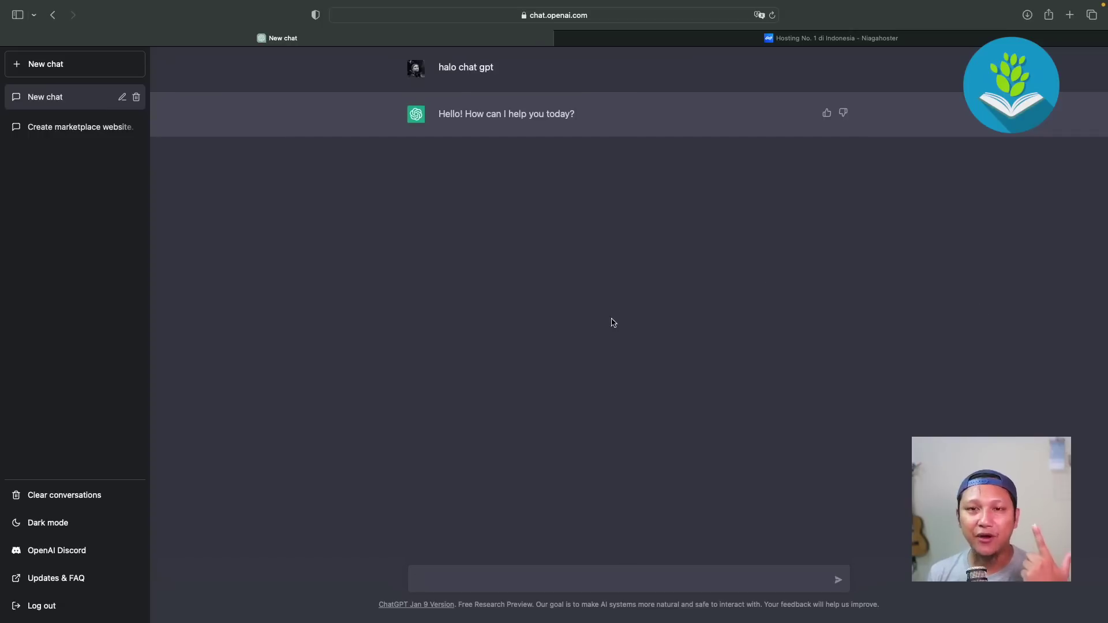
# Ask the follow-up 'apa kabarnya bos?' and get ChatGPT's reply
pyautogui.click(644, 584)
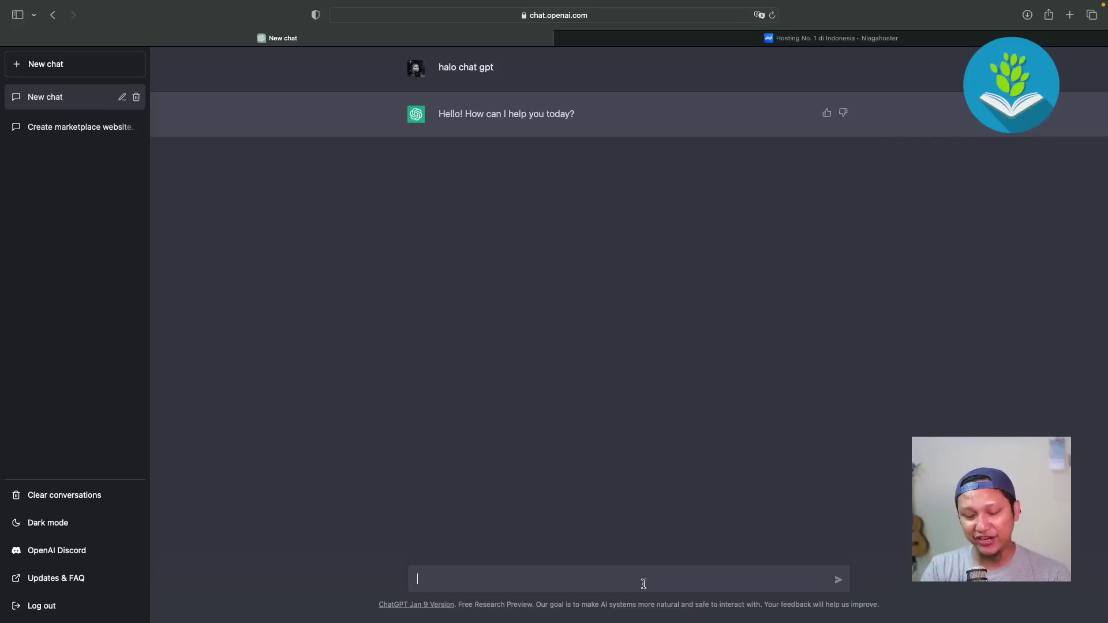
pyautogui.write('pa kaba')
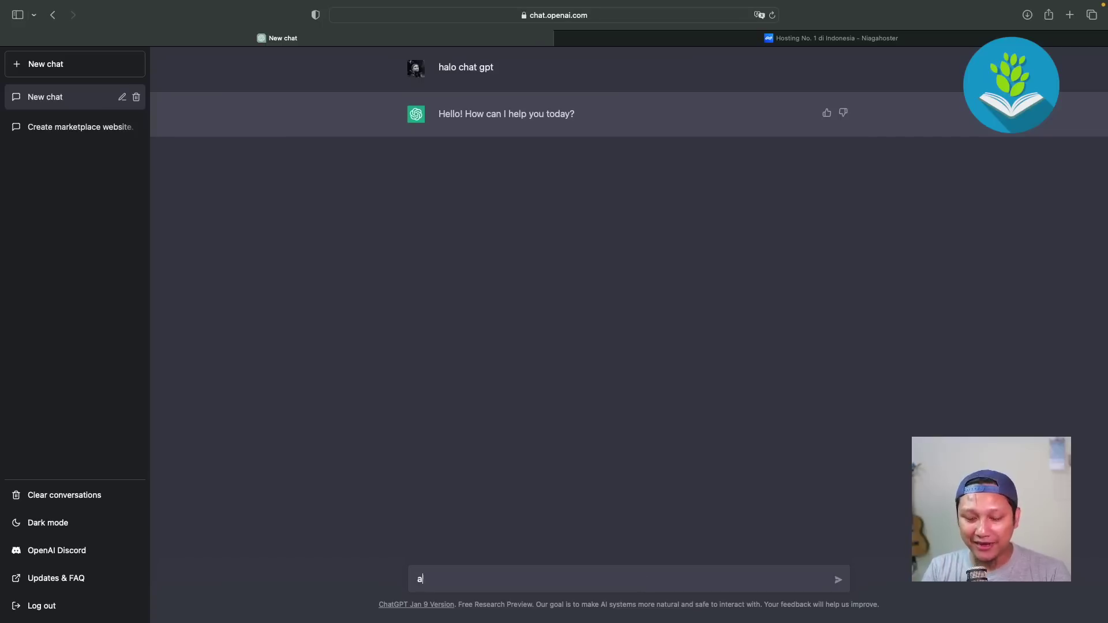
pyautogui.write('rnya bos?')
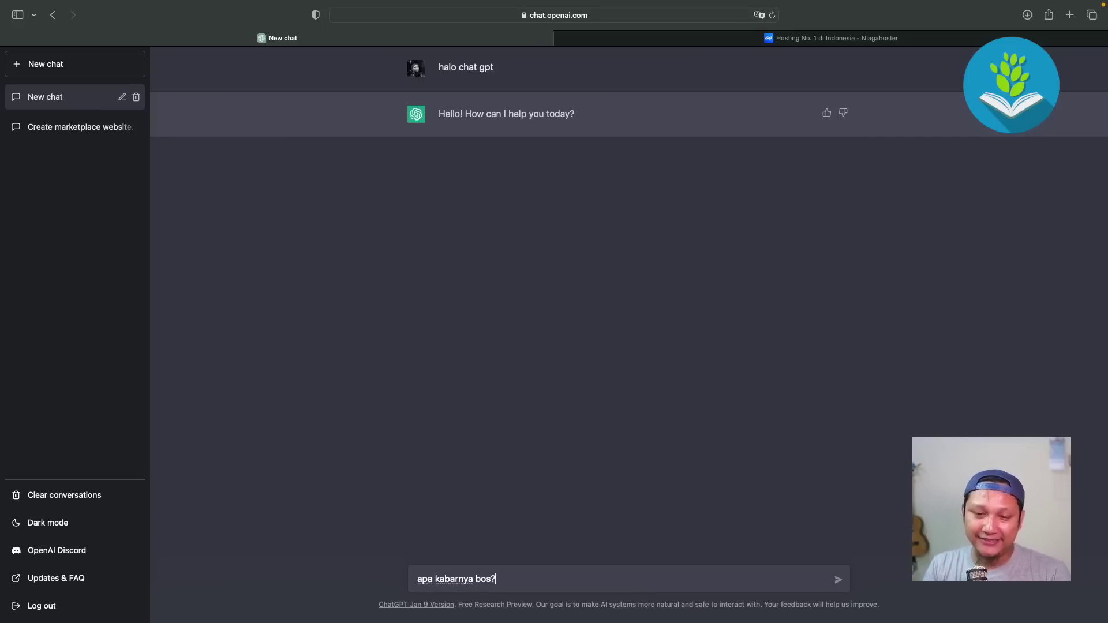
pyautogui.press('Return')
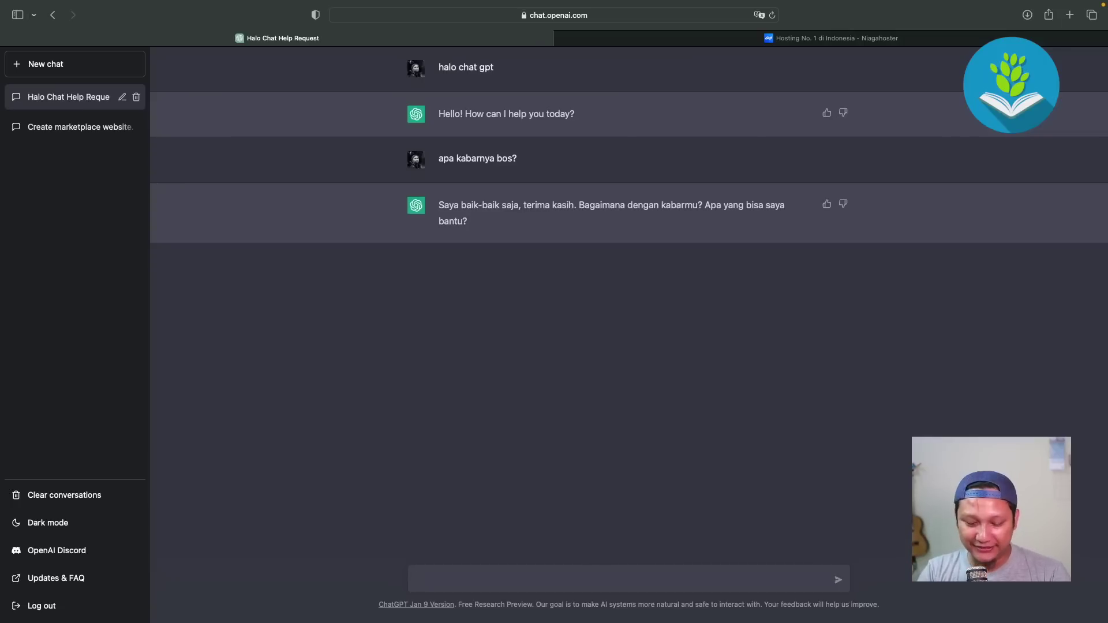
# Send 'abdi mah sae, kumaha sareng anjeun, tos sabaraha lami ngawaler patarosan2?' in Sundanese
pyautogui.write('abdimah ')
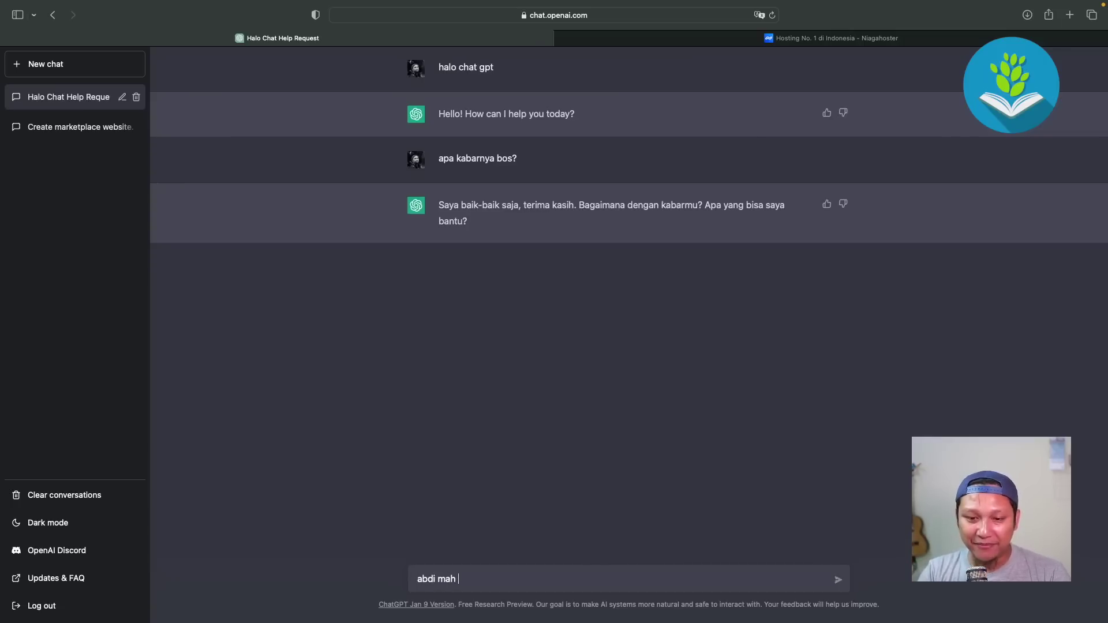
pyautogui.write('ae, ')
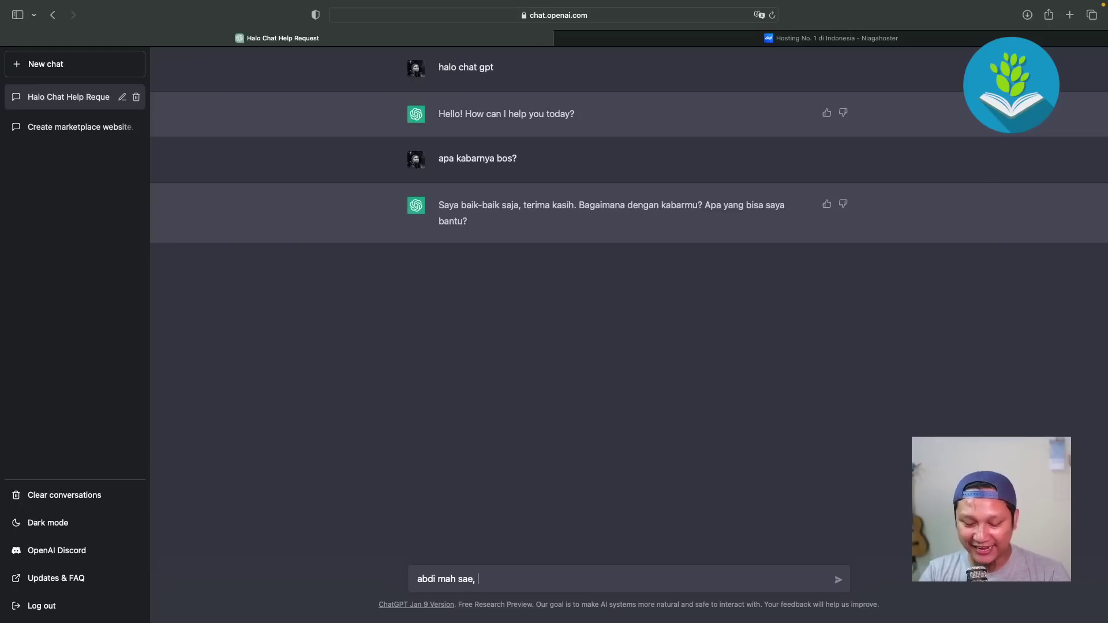
pyautogui.write('kumaha sa')
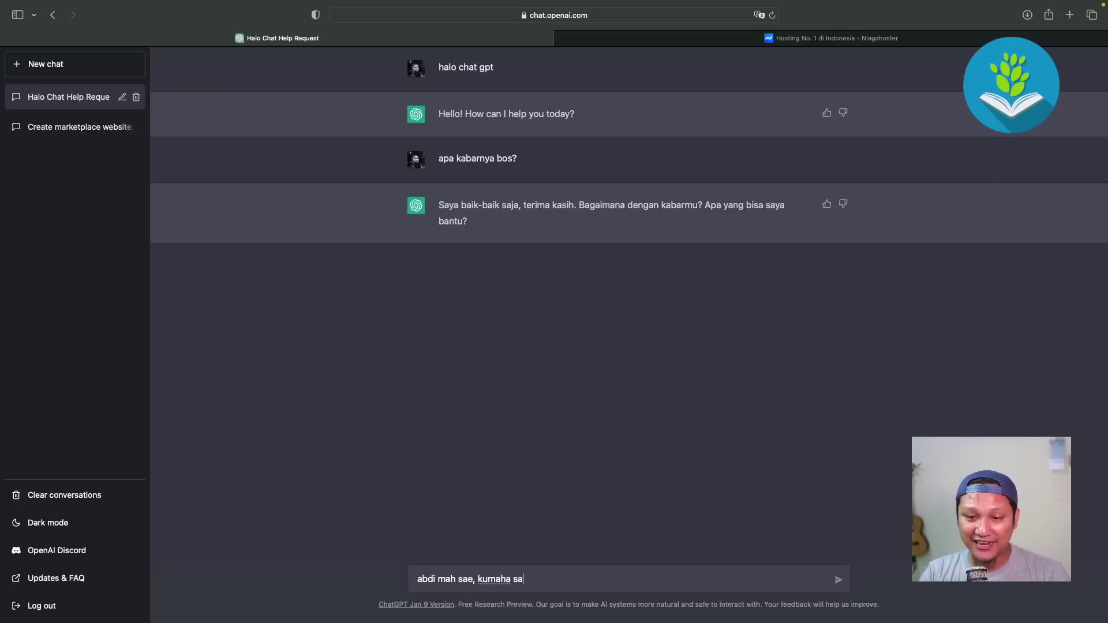
pyautogui.press('BackSpace')
pyautogui.press('BackSpace')
pyautogui.press('BackSpace')
pyautogui.press('BackSpace')
pyautogui.press('BackSpace')
pyautogui.write('ra sareng anjeun')
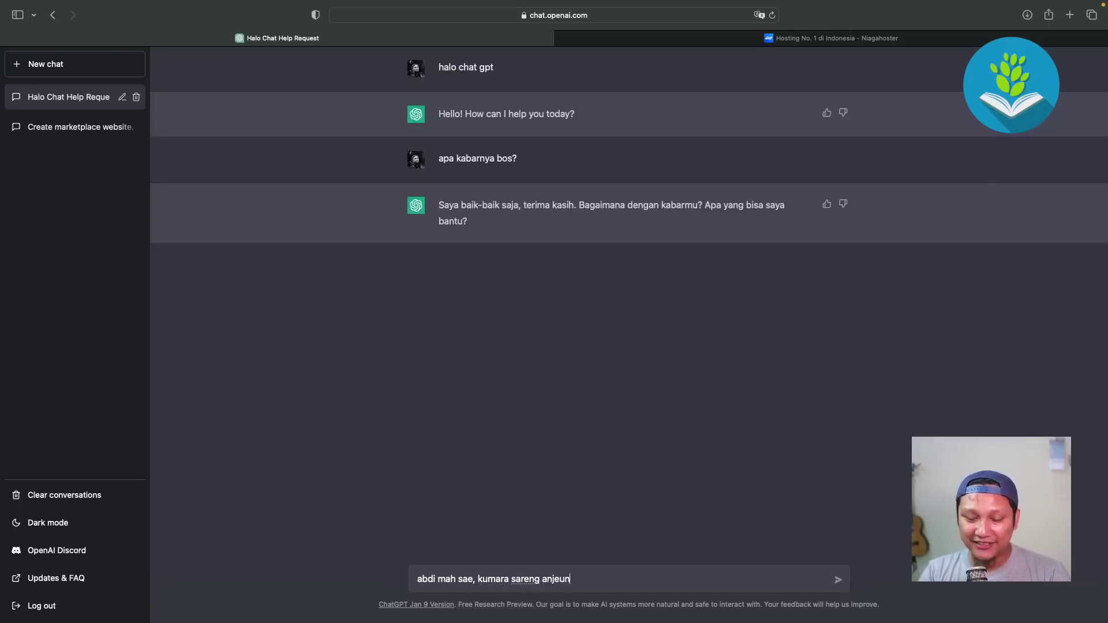
pyautogui.write('raha')
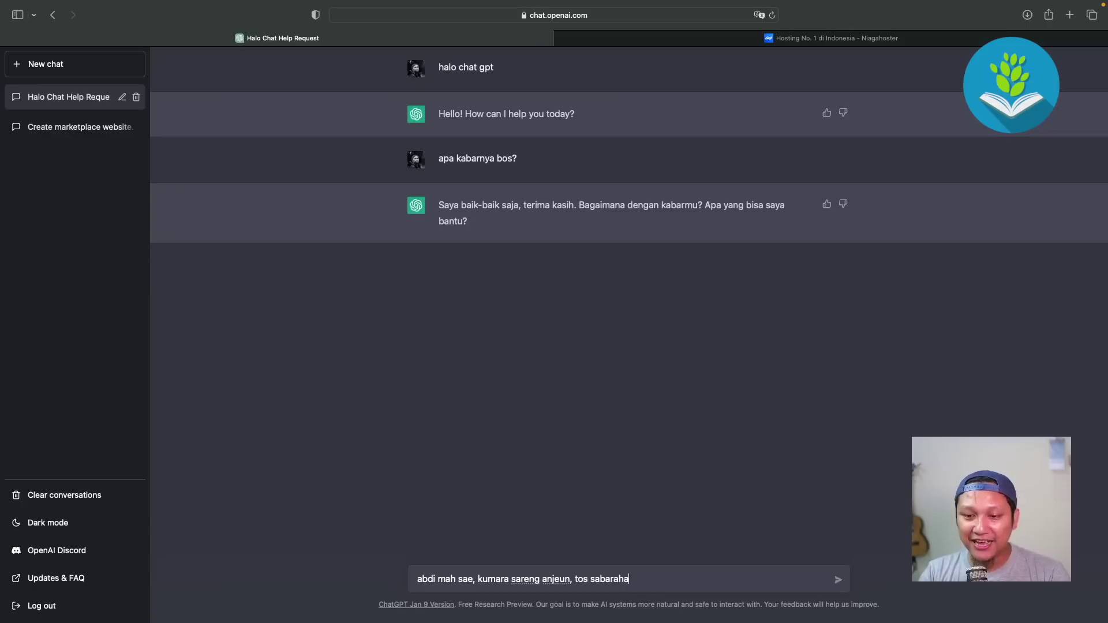
pyautogui.write(' lami ngawaler patarosan2')
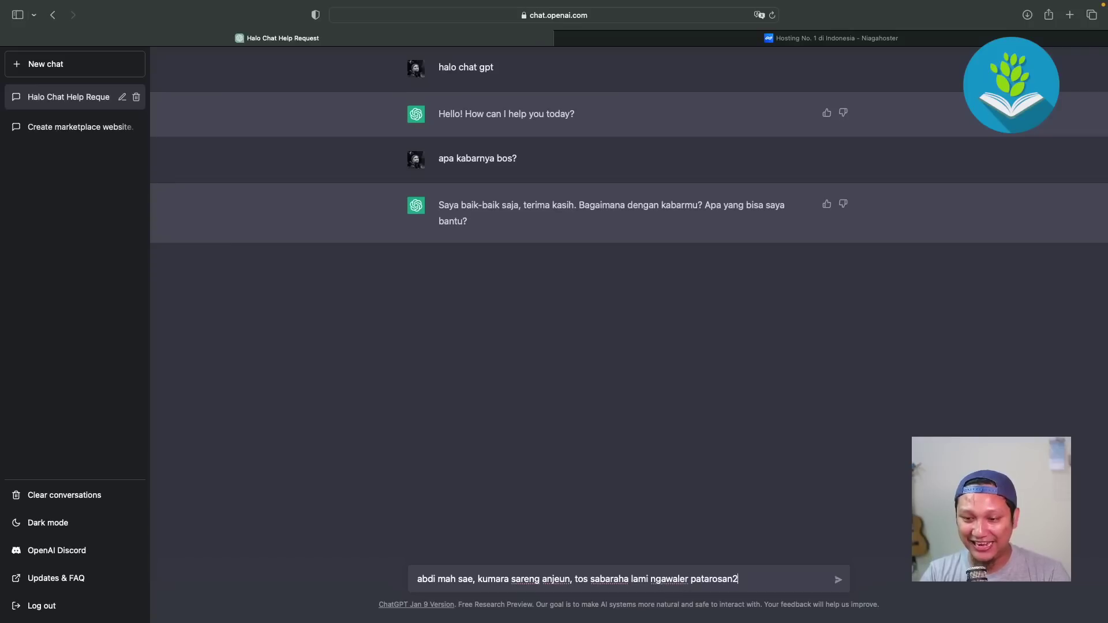
pyautogui.write('?')
pyautogui.press('Return')
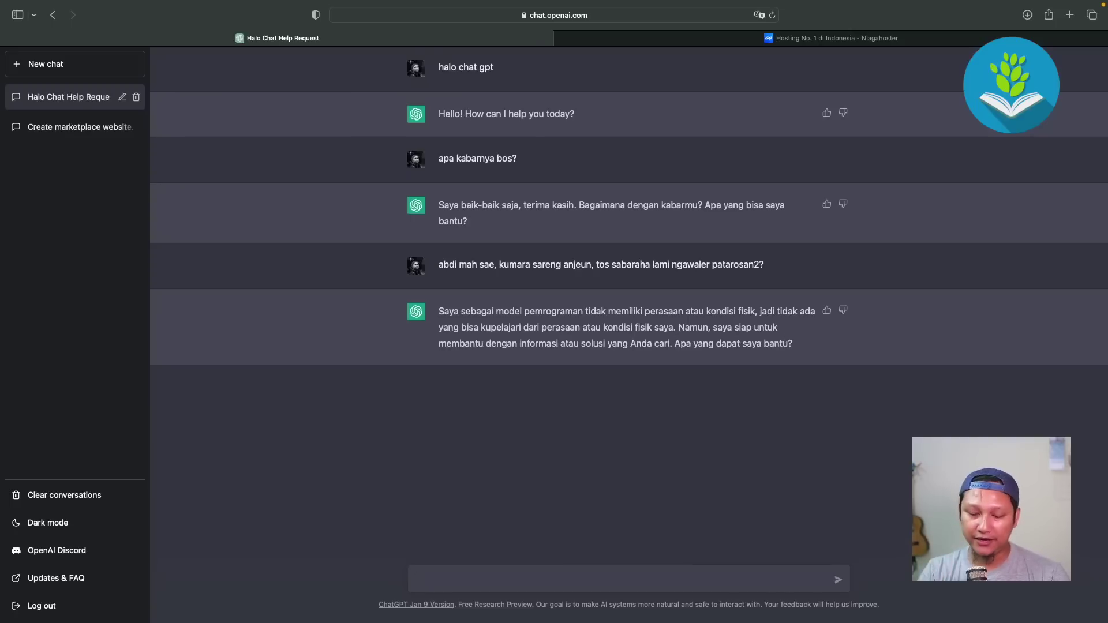
# Ask 'berapa gaji full stack developer di indonesia' and get the salary estimate
pyautogui.write('berate g')
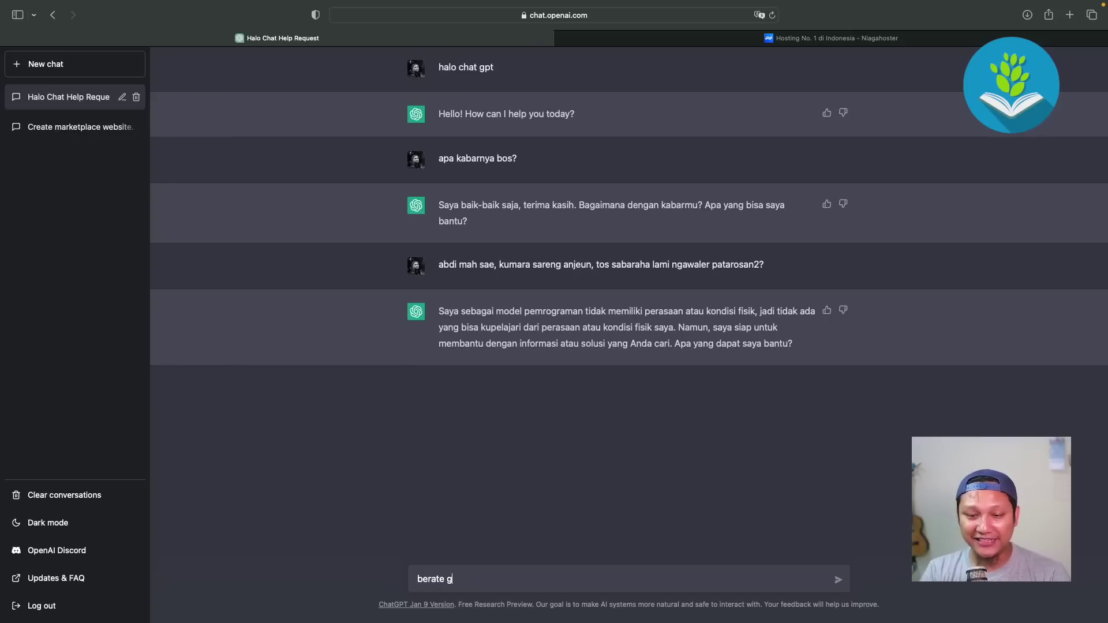
pyautogui.press('BackSpace')
pyautogui.press('BackSpace')
pyautogui.press('BackSpace')
pyautogui.press('BackSpace')
pyautogui.write('pa gaj')
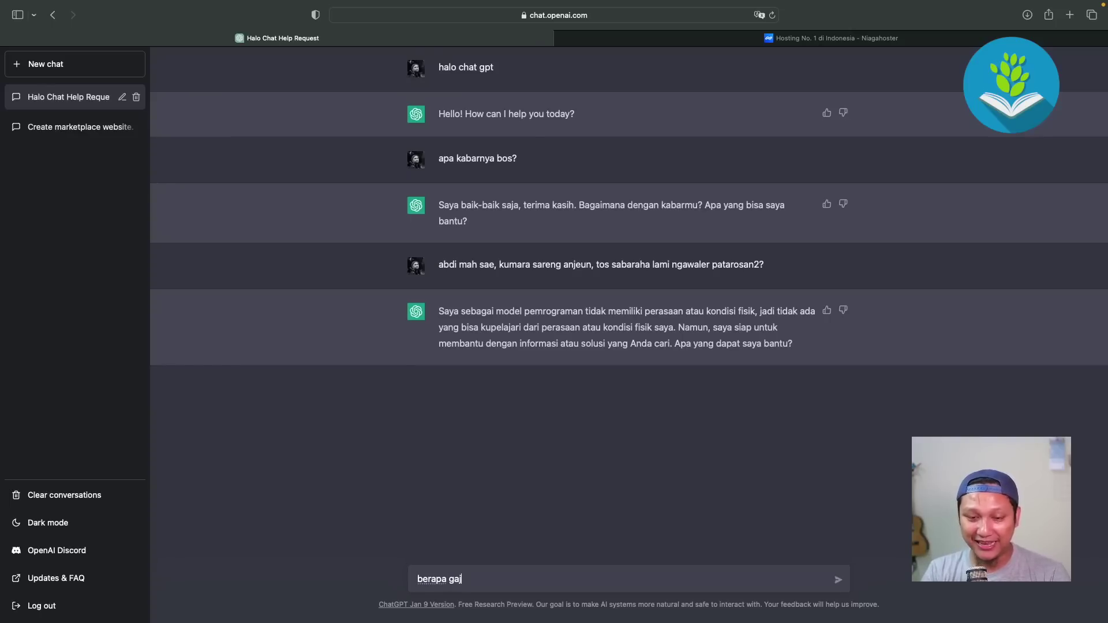
pyautogui.write('i fullstack developer')
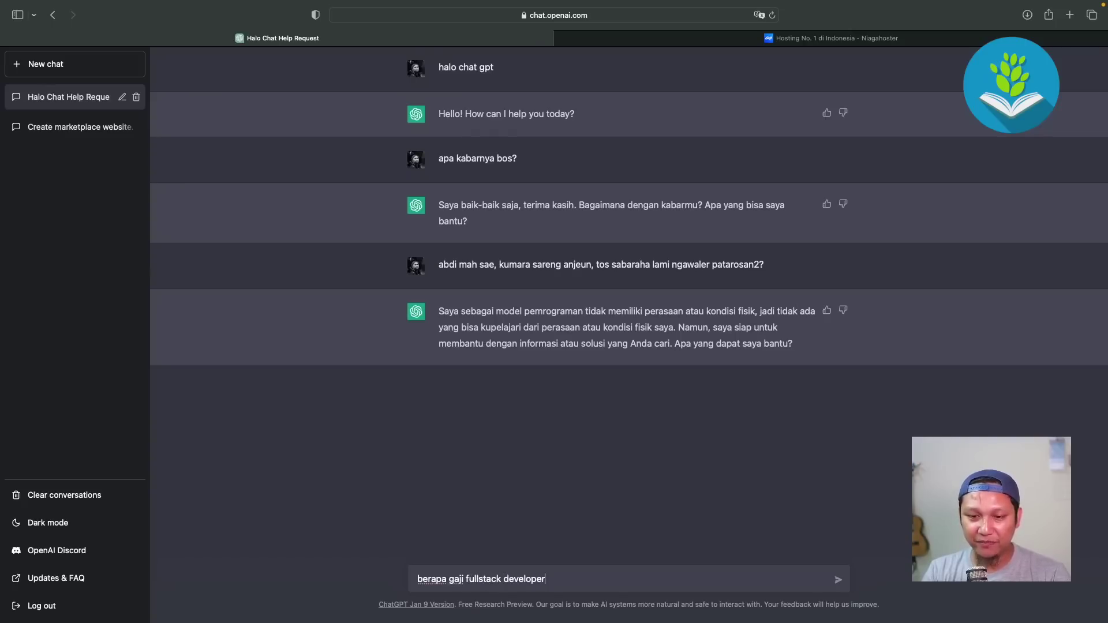
pyautogui.write('di indonesi')
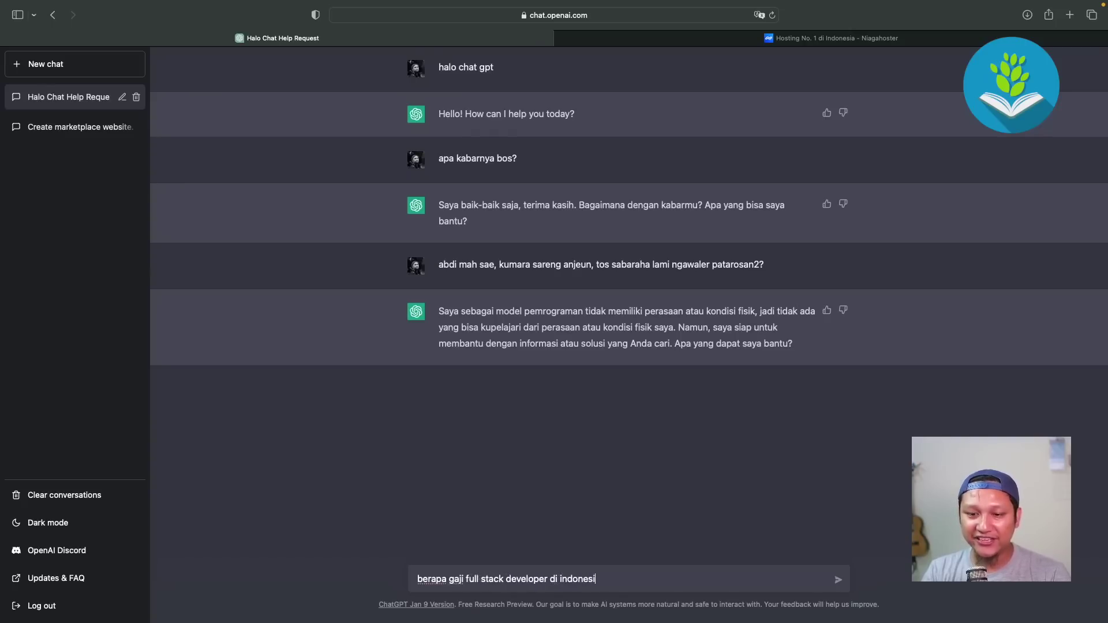
pyautogui.write('a')
pyautogui.press('Return')
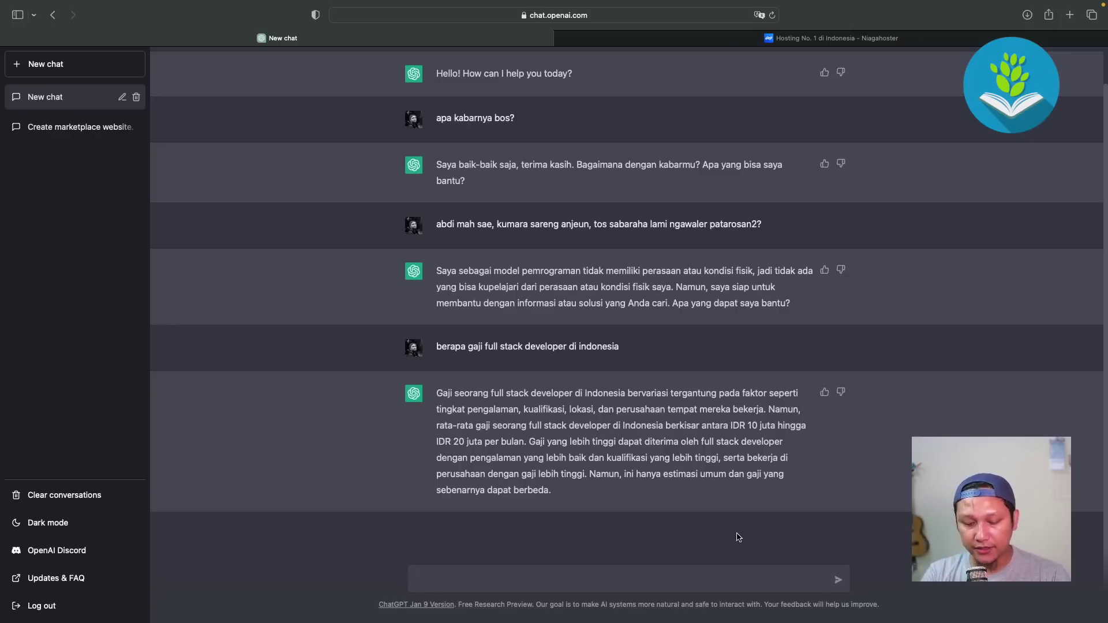
# Request a Python OOP strategy pattern code example with Context and ConcreteStrategy classes
pyautogui.write('berikan con')
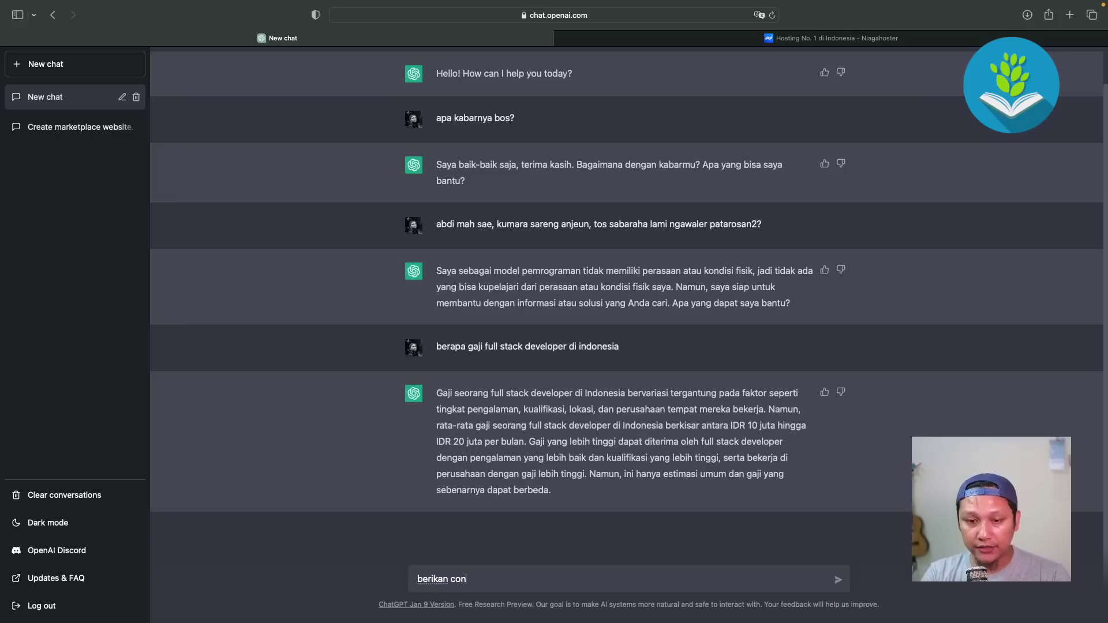
pyautogui.press('BackSpace')
pyautogui.write('tton program ')
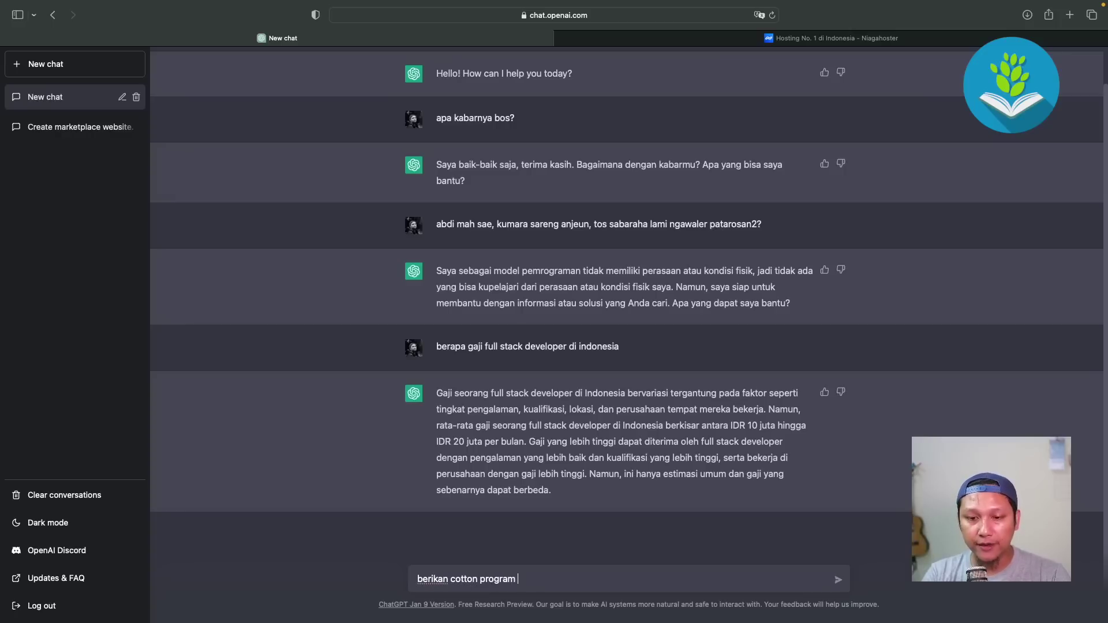
pyautogui.write('tentang ')
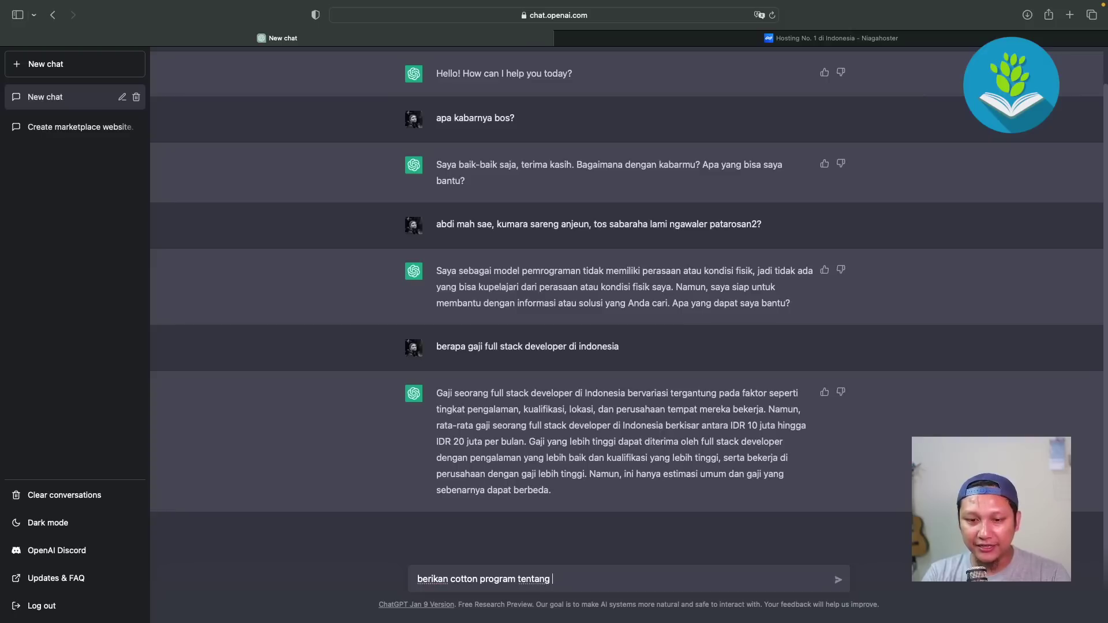
pyautogui.write('strategy pattern')
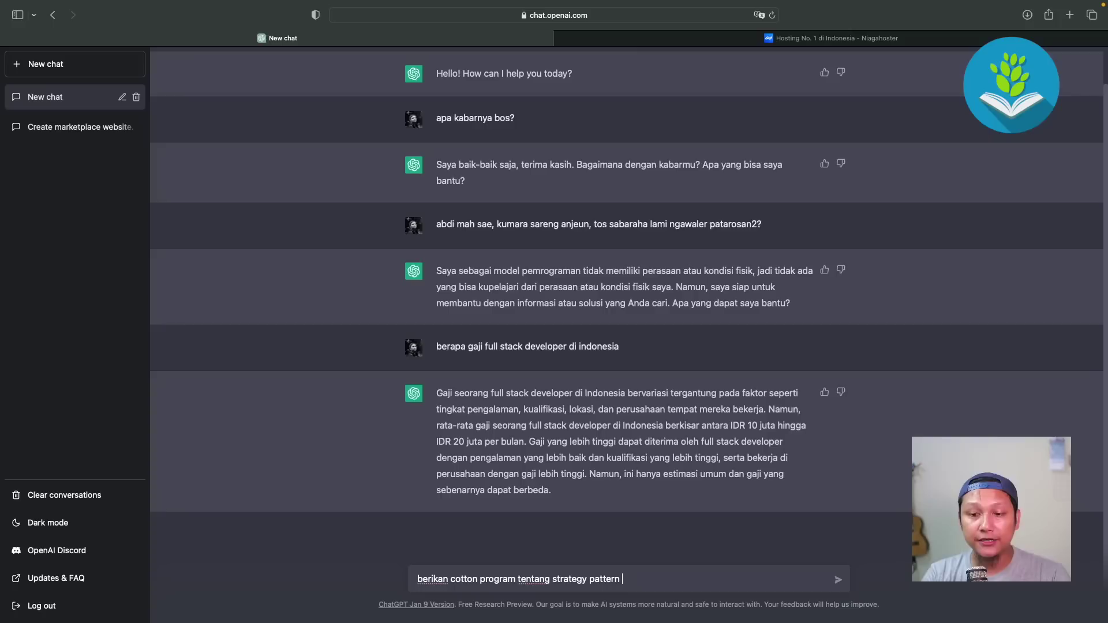
pyautogui.write('ythop')
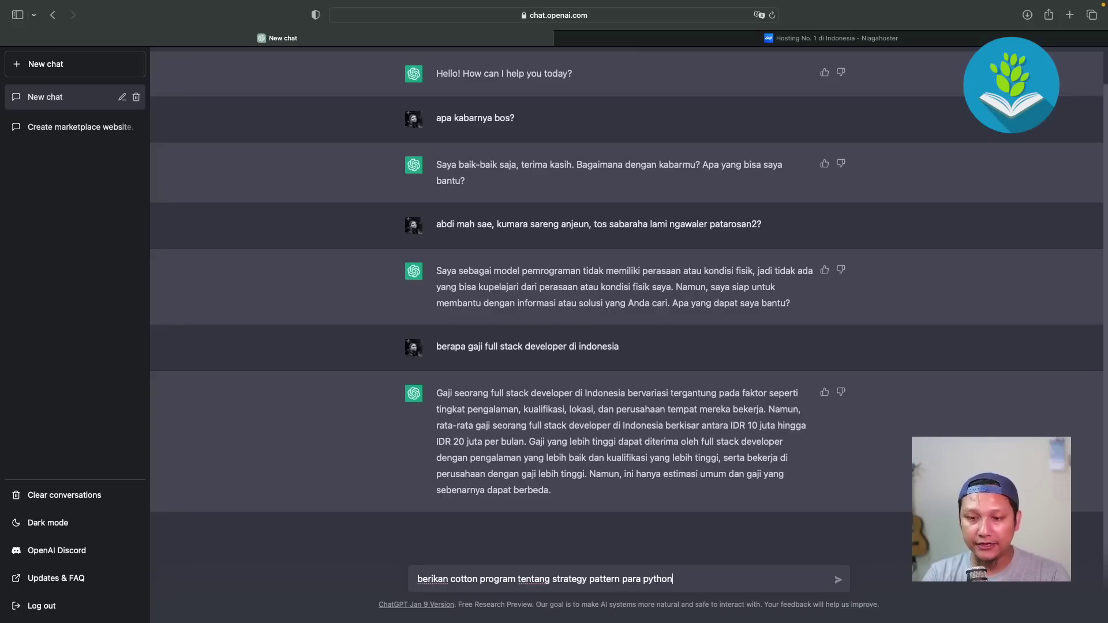
pyautogui.write('OOP')
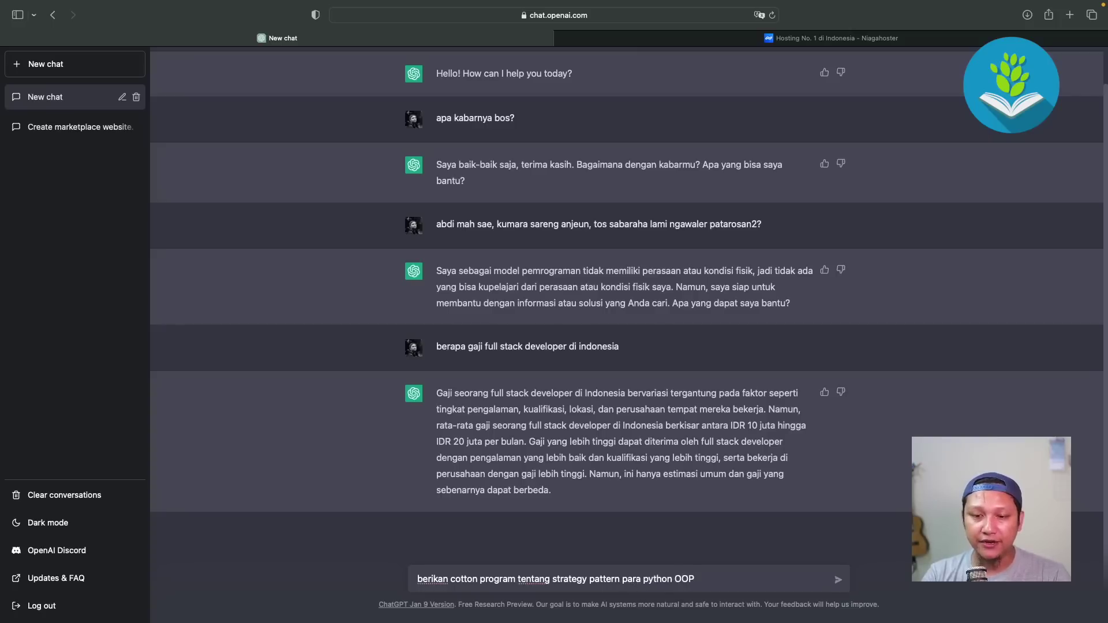
pyautogui.press('Return')
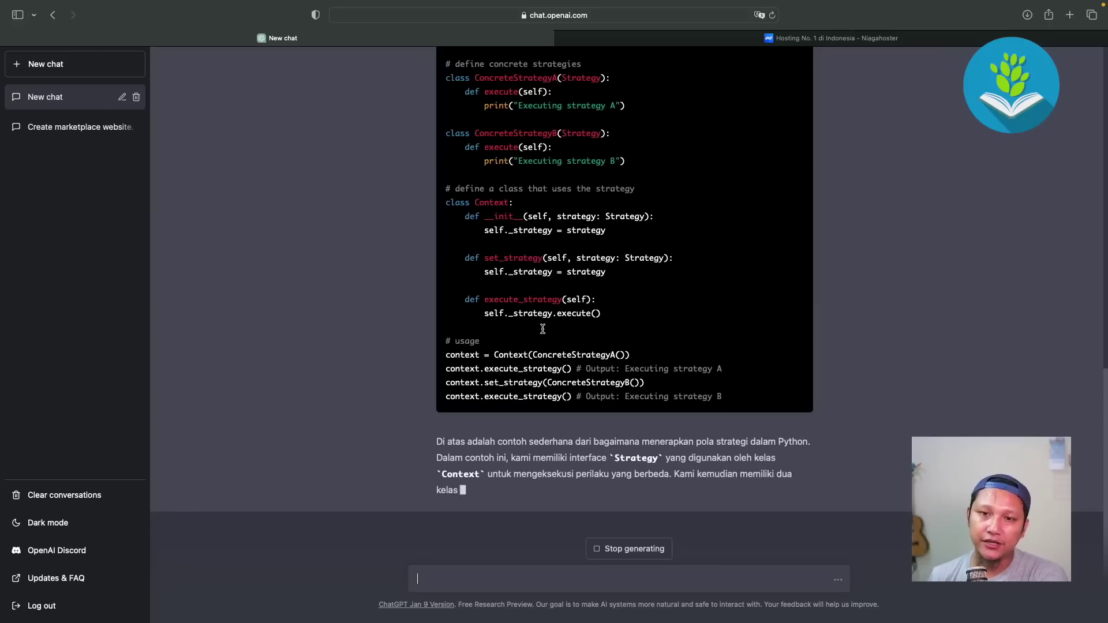
pyautogui.scroll(1, 543, 329)
pyautogui.scroll(1, 542, 329)
pyautogui.scroll(1, 543, 329)
pyautogui.scroll(1, 544, 328)
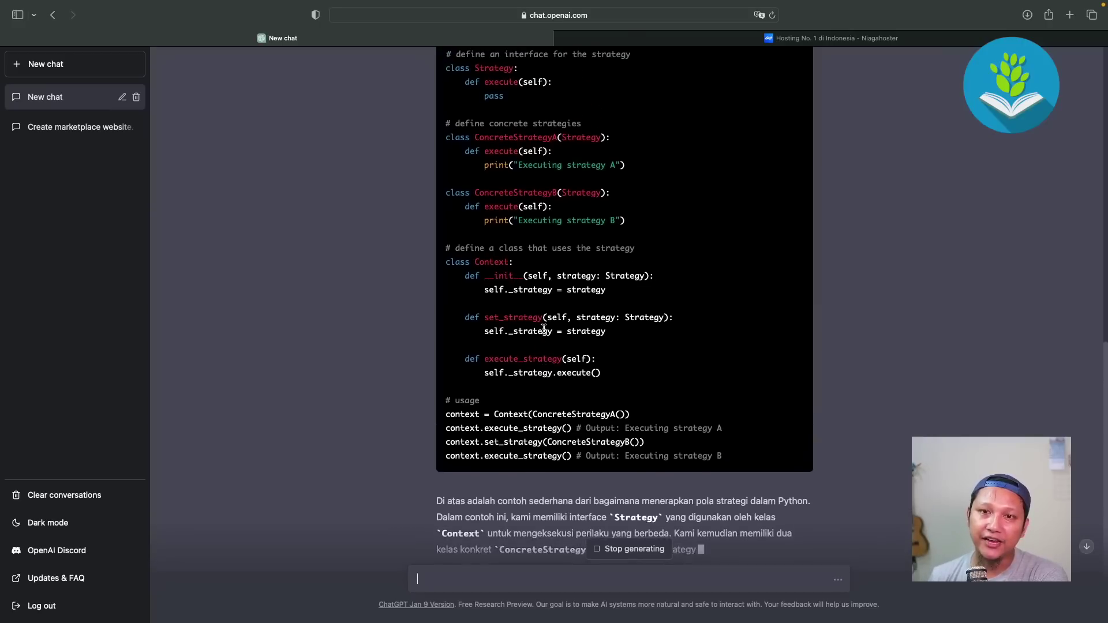
pyautogui.moveTo(446, 74)
pyautogui.mouseDown()
pyautogui.moveTo(510, 100)
pyautogui.moveTo(564, 86)
pyautogui.mouseUp()
pyautogui.click(488, 89)
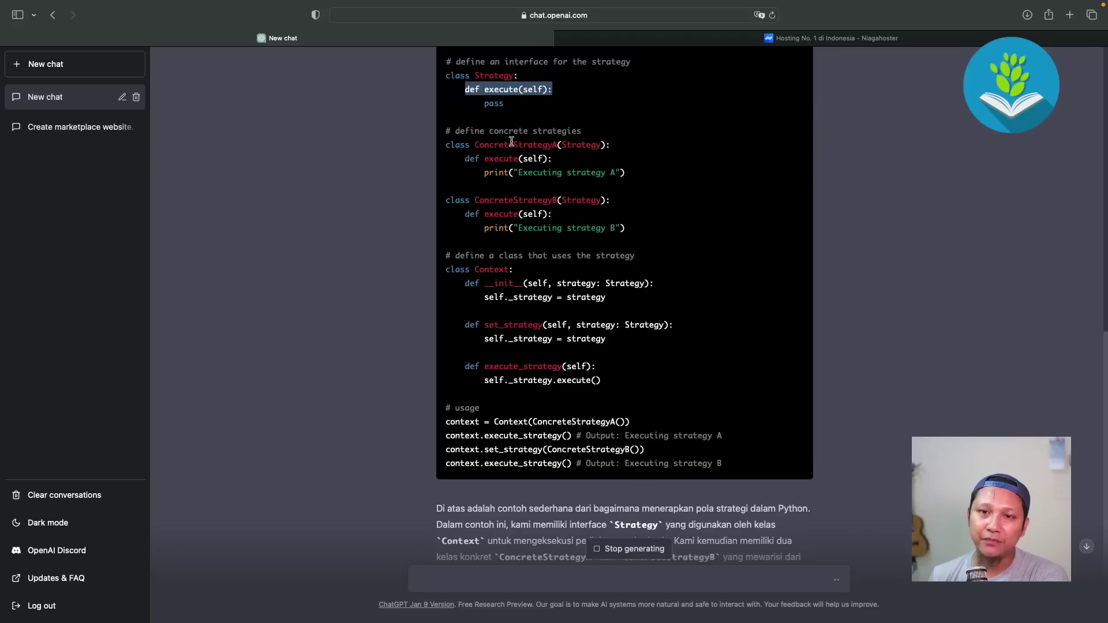
pyautogui.moveTo(471, 159); pyautogui.dragTo(617, 170)
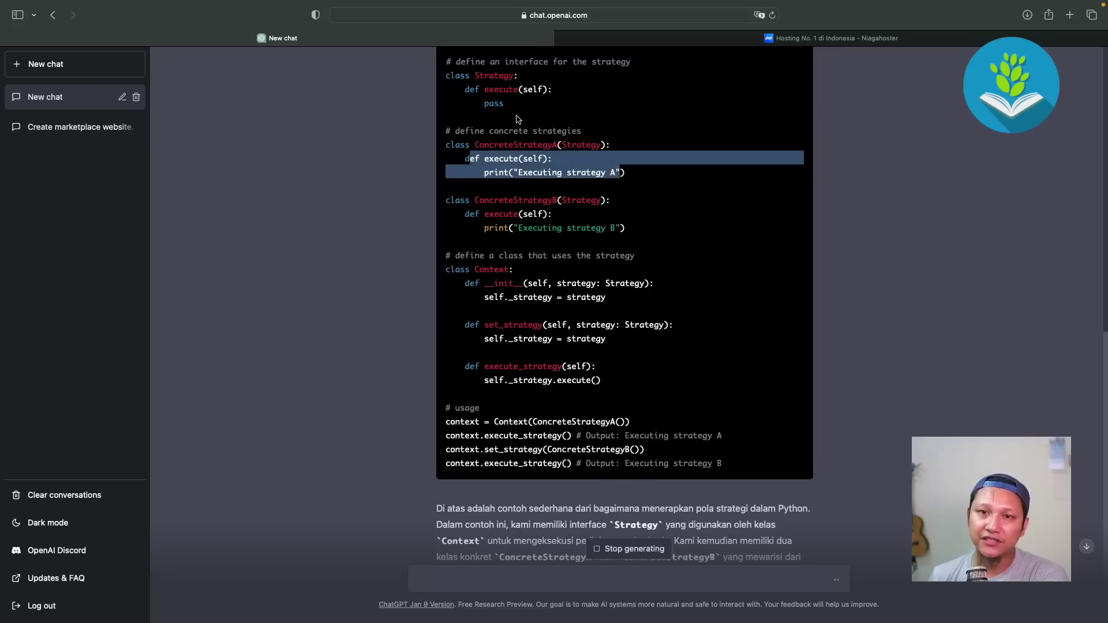
pyautogui.moveTo(465, 89); pyautogui.dragTo(552, 89)
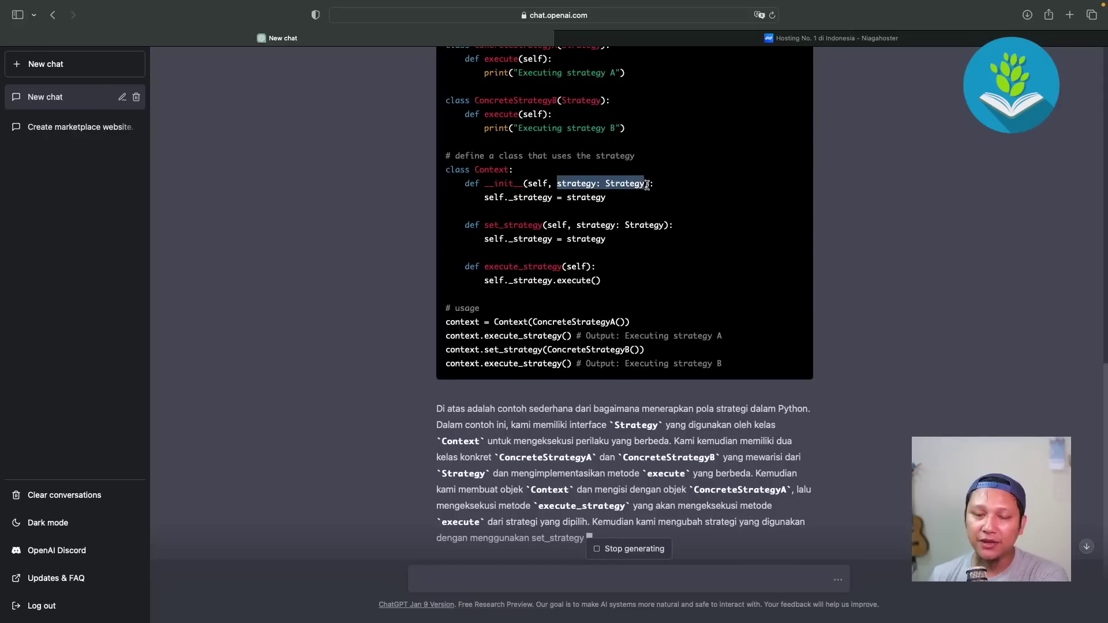
pyautogui.moveTo(557, 183); pyautogui.dragTo(644, 184)
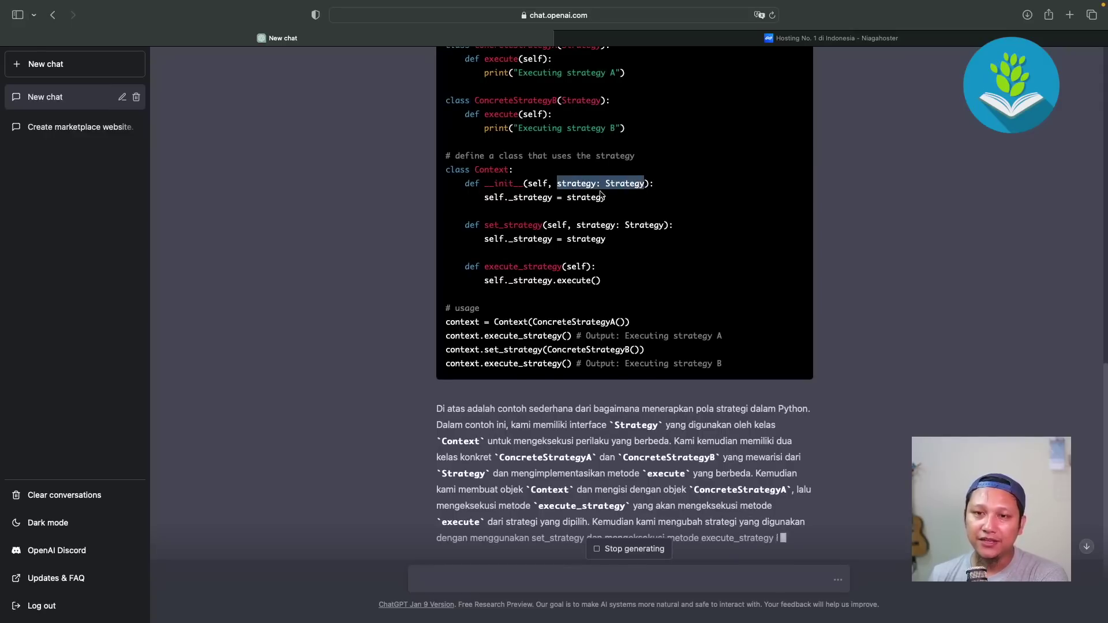
pyautogui.moveTo(485, 197)
pyautogui.mouseDown()
pyautogui.moveTo(633, 205)
pyautogui.moveTo(553, 208)
pyautogui.mouseUp()
pyautogui.scroll(1, 613, 210)
pyautogui.scroll(-1, 642, 420)
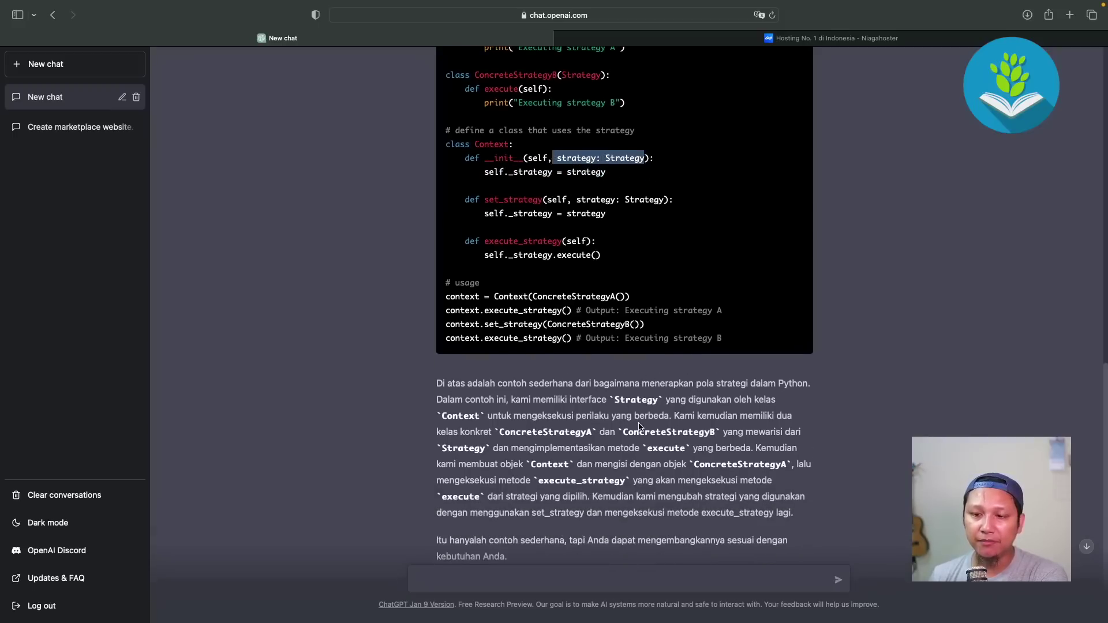
pyautogui.scroll(-2, 640, 465)
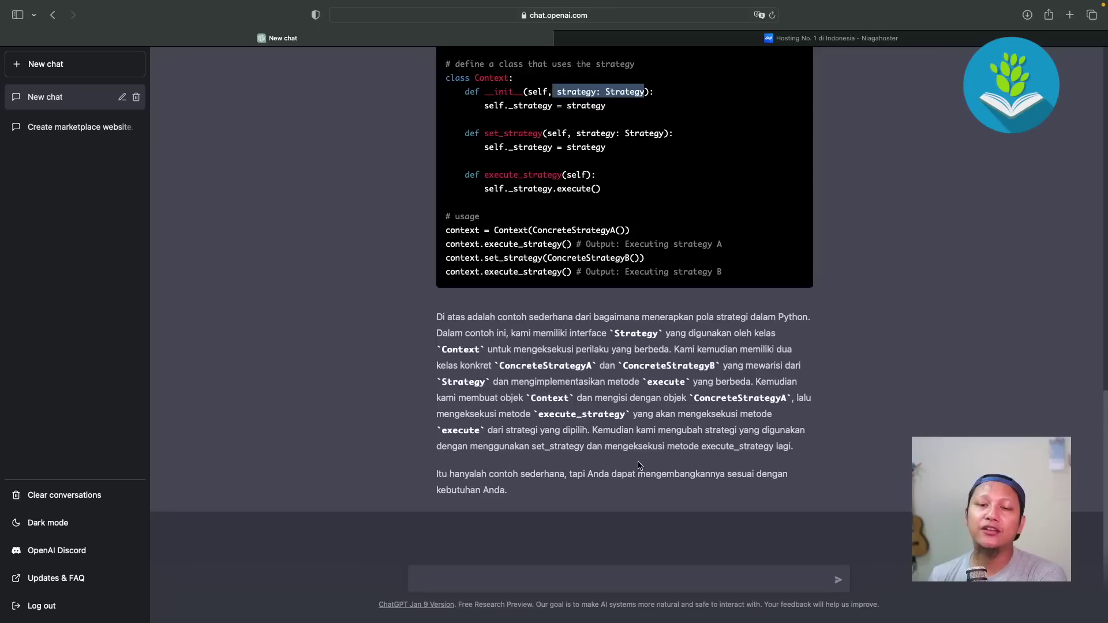
pyautogui.scroll(2, 639, 465)
pyautogui.scroll(3, 643, 455)
pyautogui.scroll(1, 649, 444)
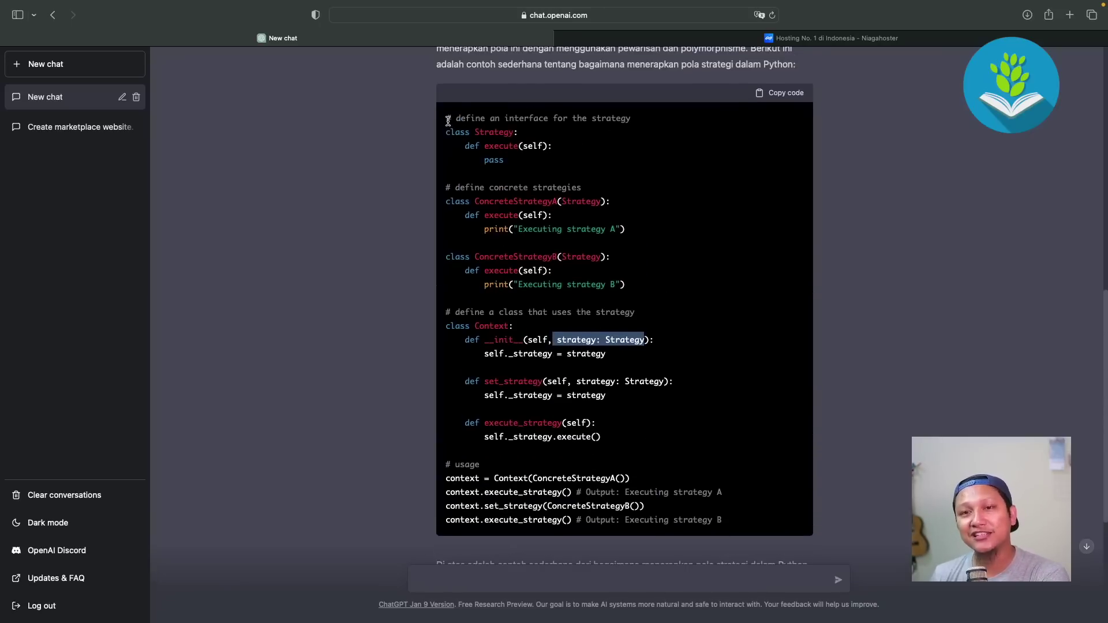
pyautogui.moveTo(449, 120); pyautogui.dragTo(728, 516)
pyautogui.click(679, 450)
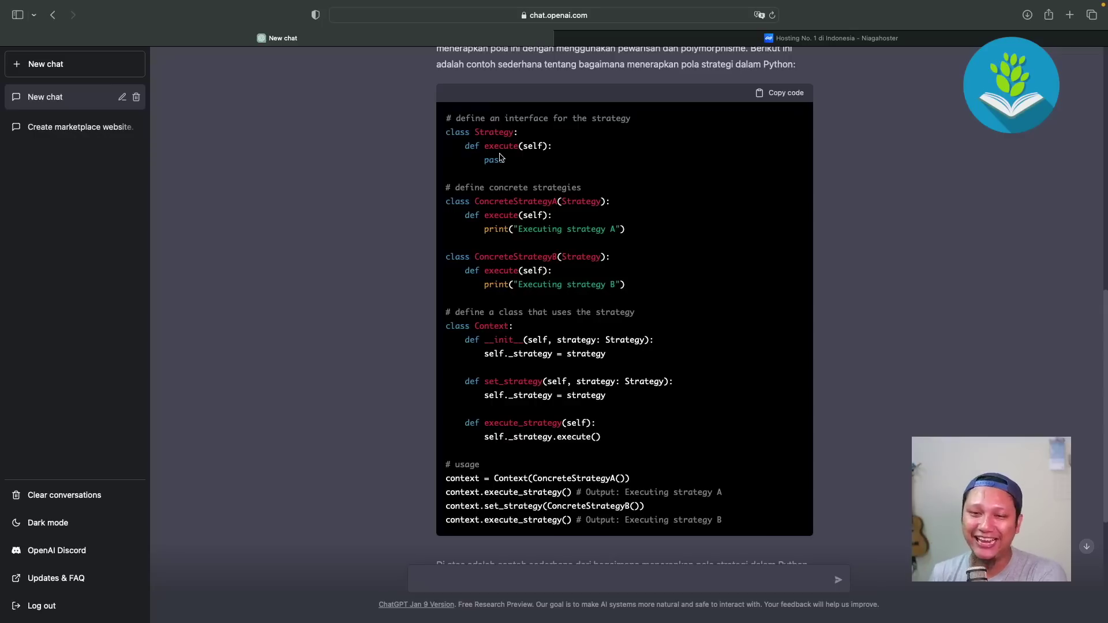
pyautogui.scroll(-1, 499, 154)
pyautogui.scroll(5, 498, 152)
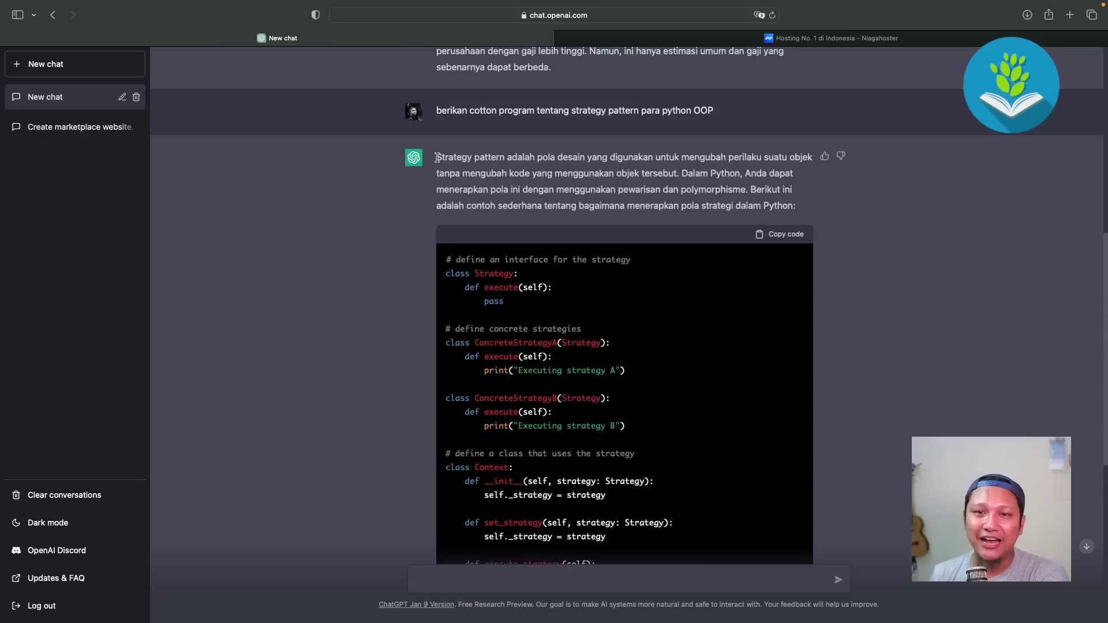
pyautogui.moveTo(437, 157); pyautogui.dragTo(796, 205)
pyautogui.scroll(-1, 699, 287)
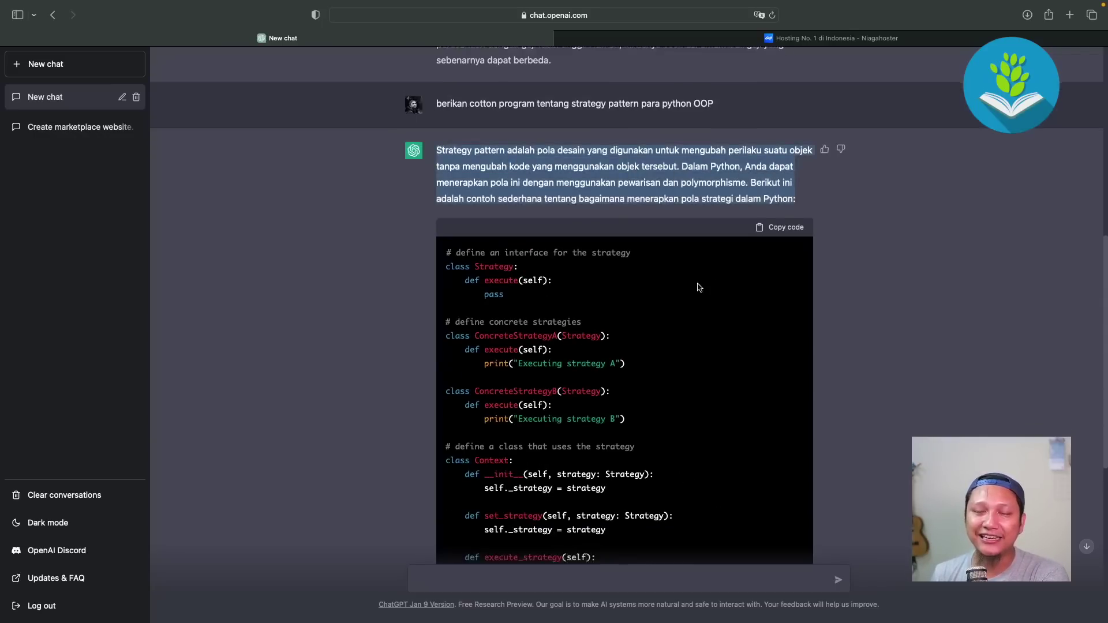
pyautogui.scroll(-5, 699, 287)
pyautogui.scroll(-2, 699, 286)
pyautogui.scroll(-5, 699, 287)
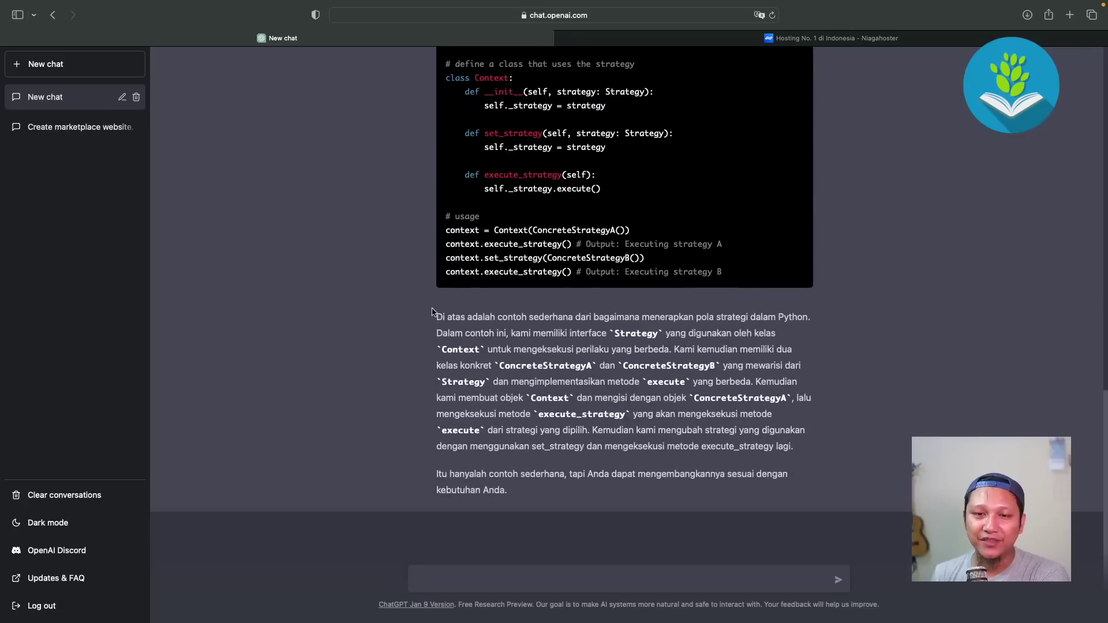
pyautogui.moveTo(440, 316); pyautogui.dragTo(580, 483)
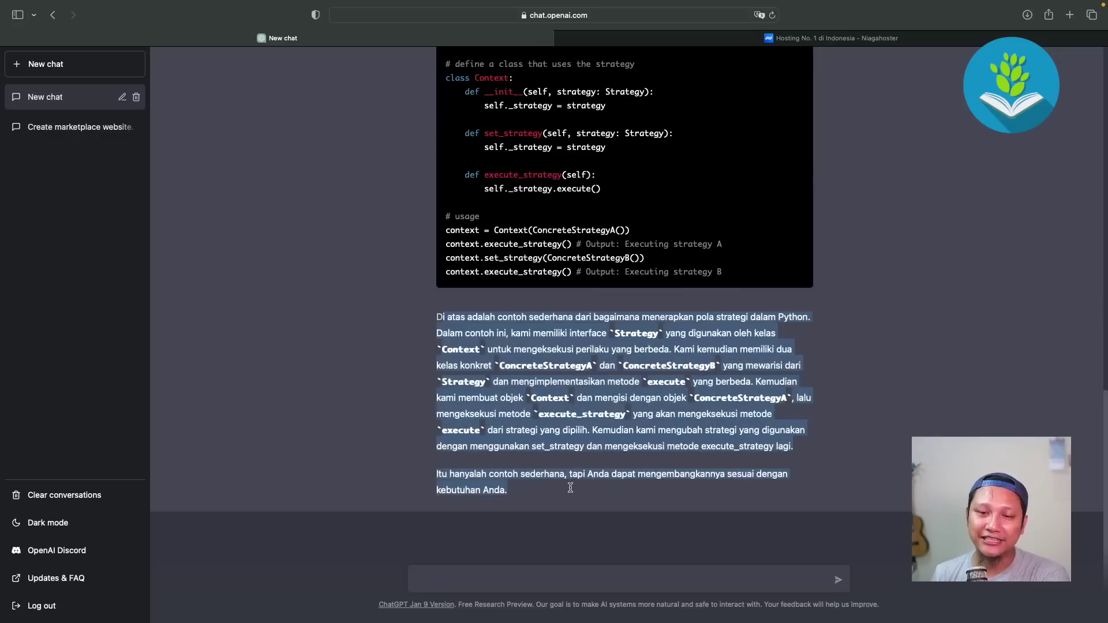
pyautogui.click(649, 457)
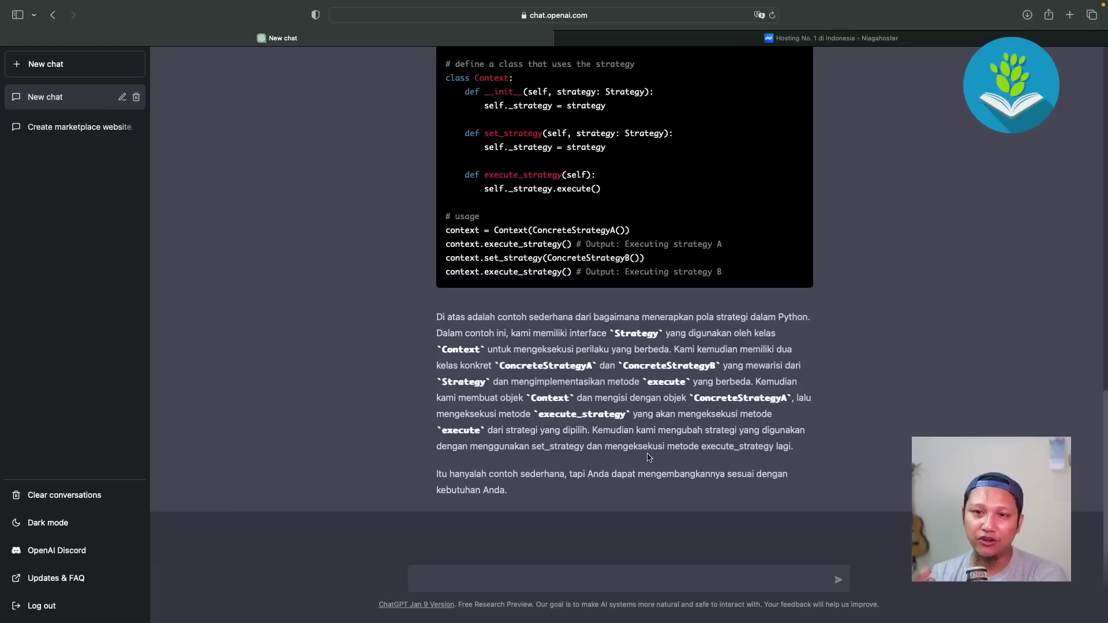
pyautogui.scroll(3, 648, 457)
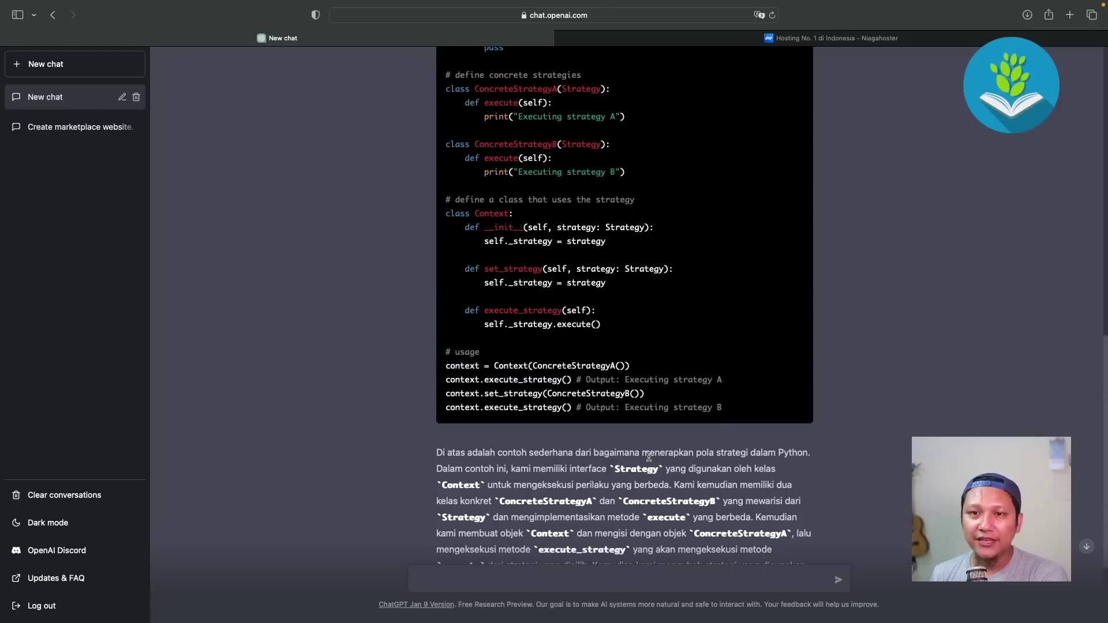
pyautogui.scroll(5, 648, 457)
pyautogui.scroll(5, 649, 458)
pyautogui.scroll(5, 649, 458)
pyautogui.scroll(3, 650, 460)
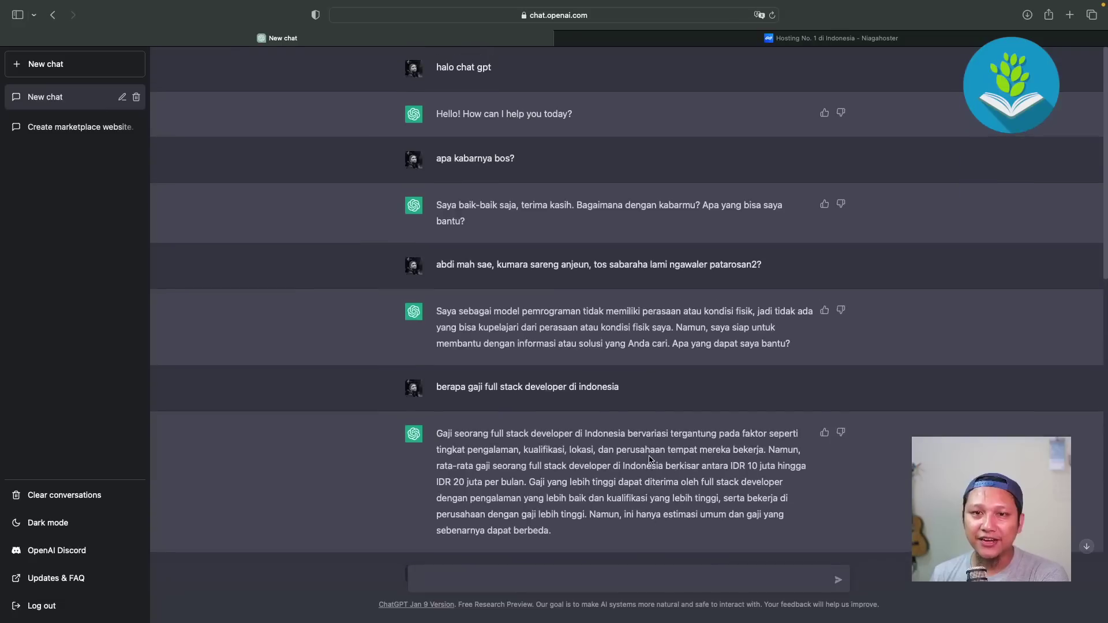
pyautogui.scroll(-2, 638, 396)
pyautogui.scroll(-4, 643, 410)
pyautogui.scroll(-2, 649, 427)
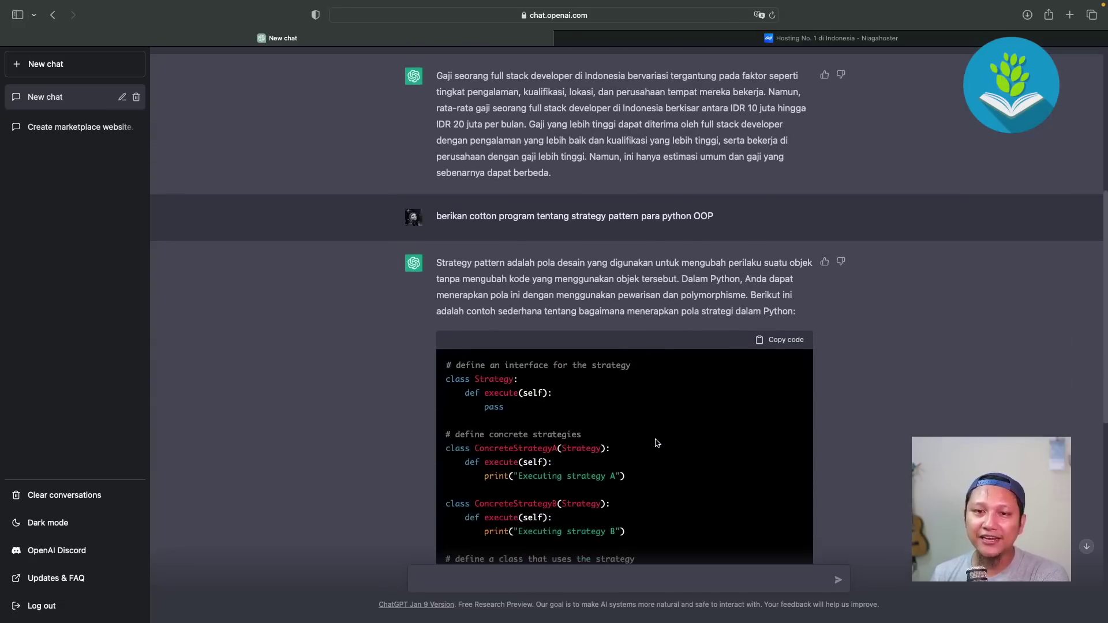
pyautogui.scroll(-2, 655, 439)
pyautogui.scroll(-3, 657, 443)
pyautogui.scroll(-1, 656, 442)
pyautogui.scroll(-1, 656, 440)
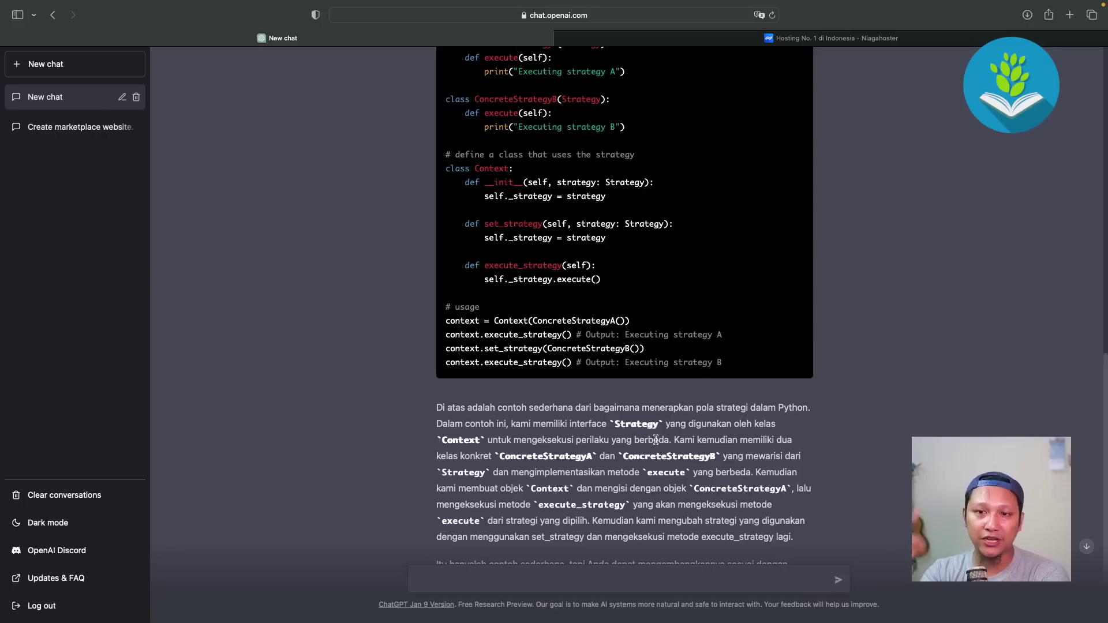
# Send a request asking ChatGPT to show a named person's best photos online
pyautogui.scroll(-2, 656, 440)
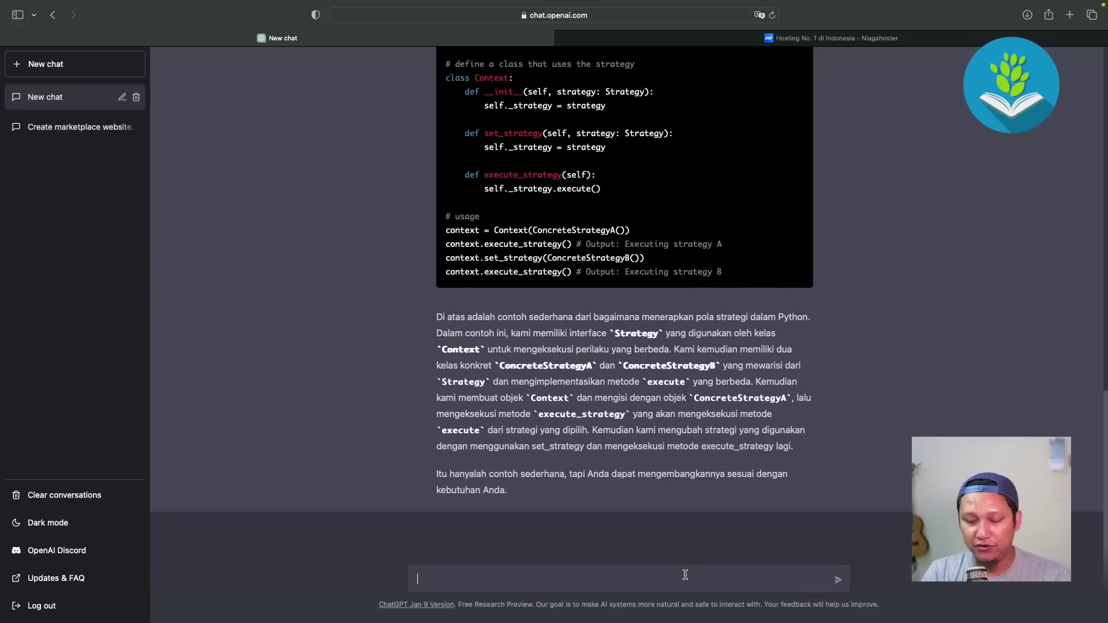
pyautogui.write('tampilkan foro')
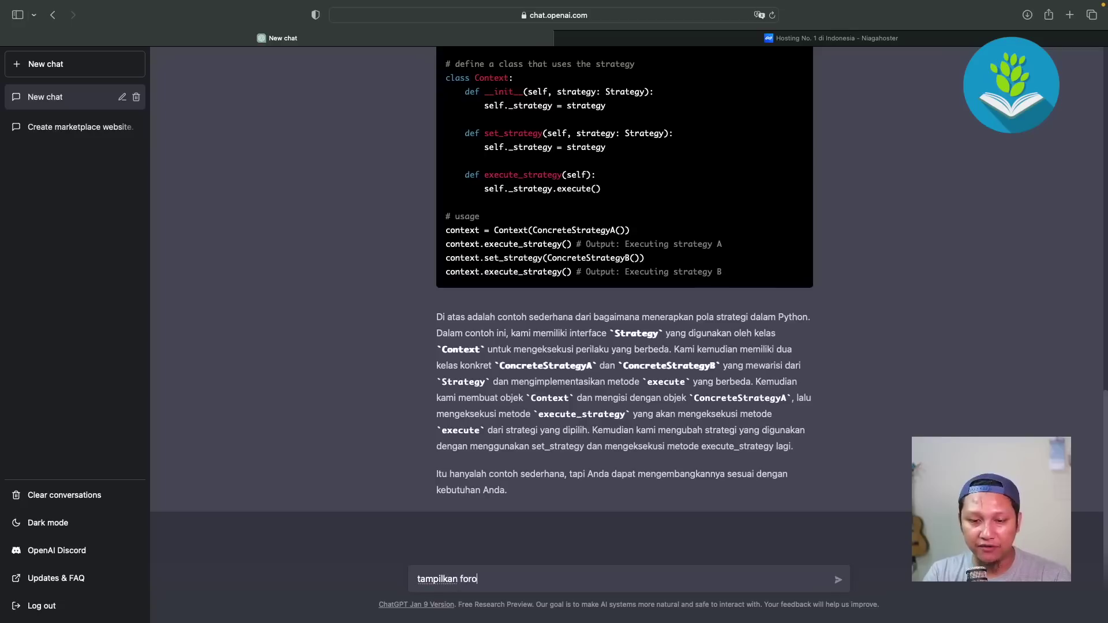
pyautogui.press('BackSpace')
pyautogui.press('BackSpace')
pyautogui.write('to faq')
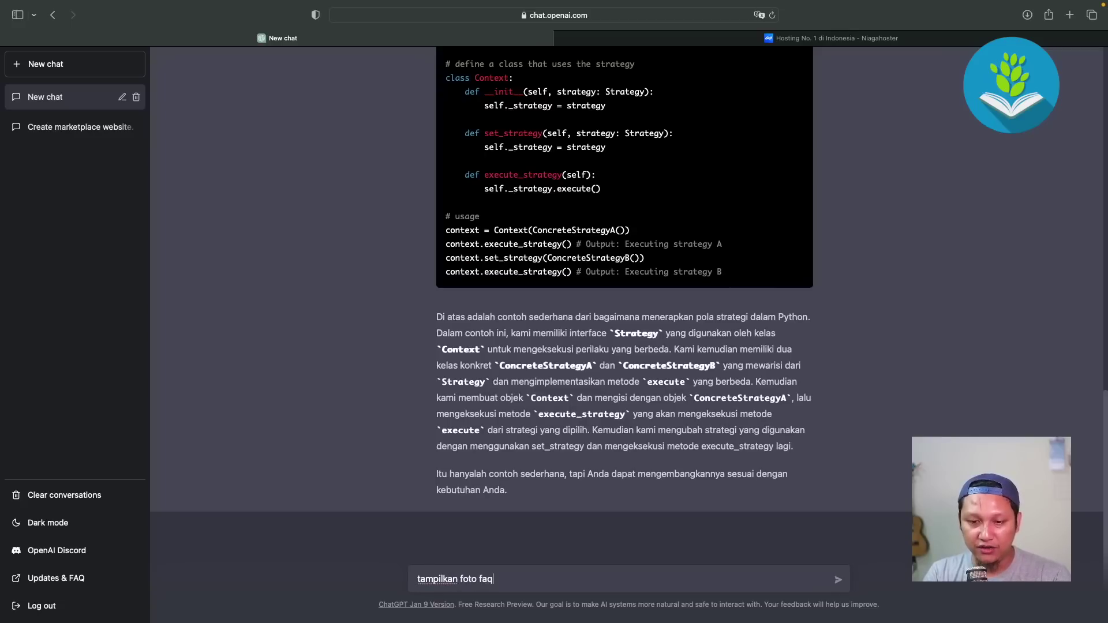
pyautogui.write('h te')
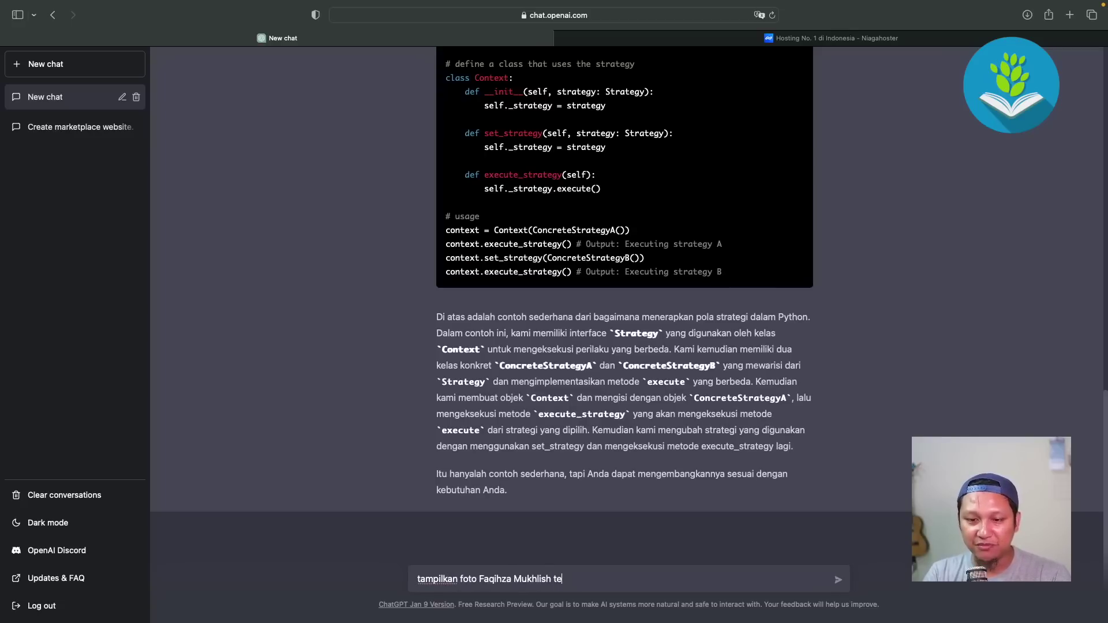
pyautogui.write('rbaik di')
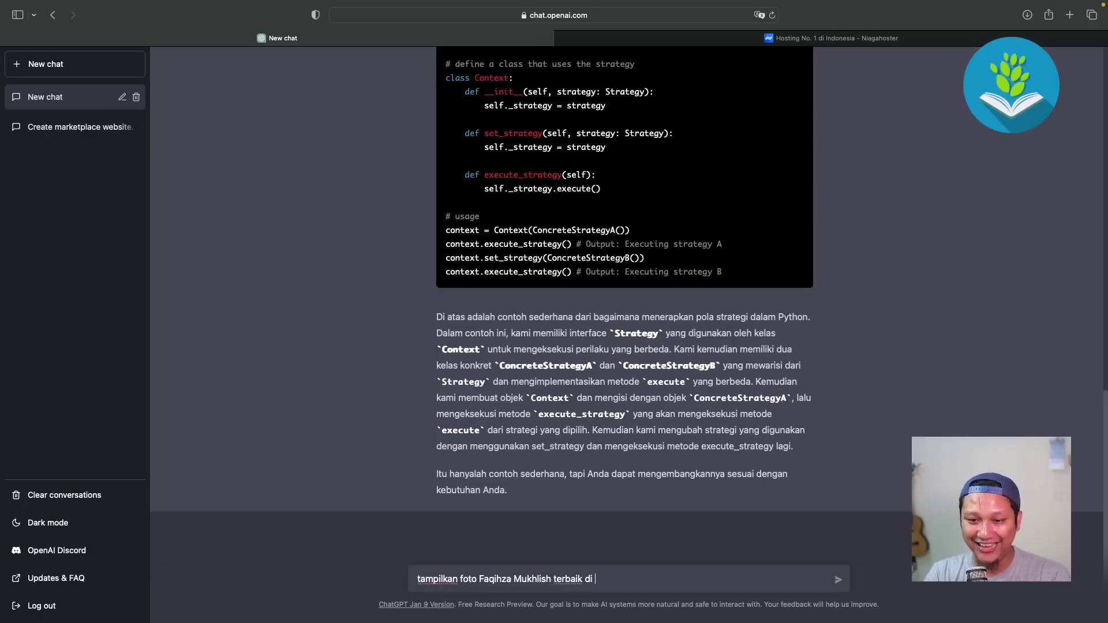
pyautogui.write('t diterne')
pyautogui.press('Return')
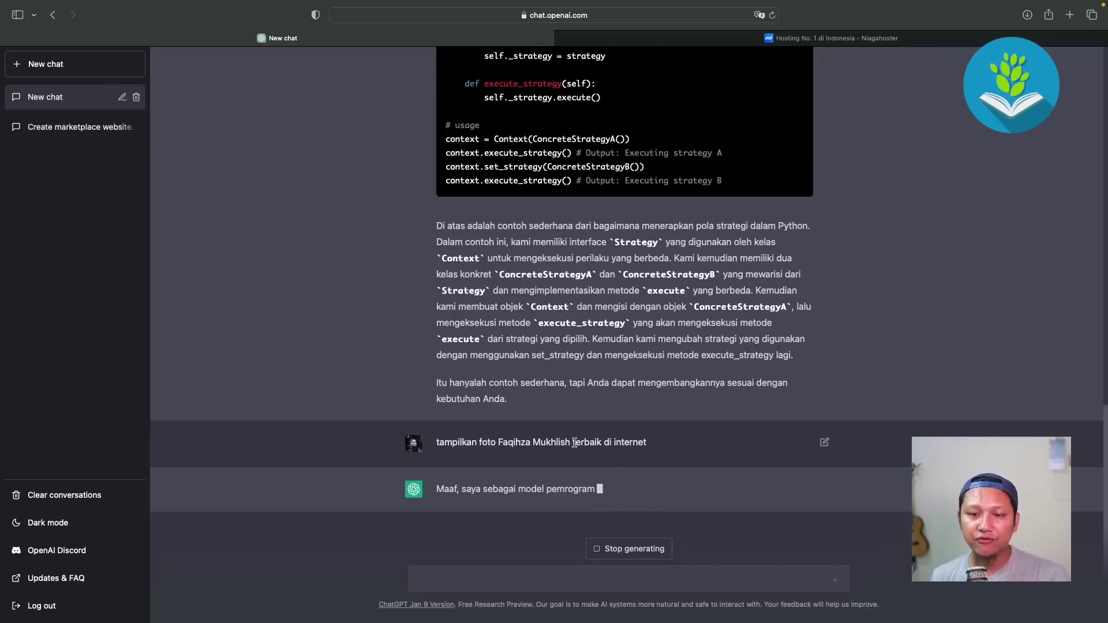
# Open 'Create marketplace website' and highlight passages, including the homepage structure request
pyautogui.click(68, 128)
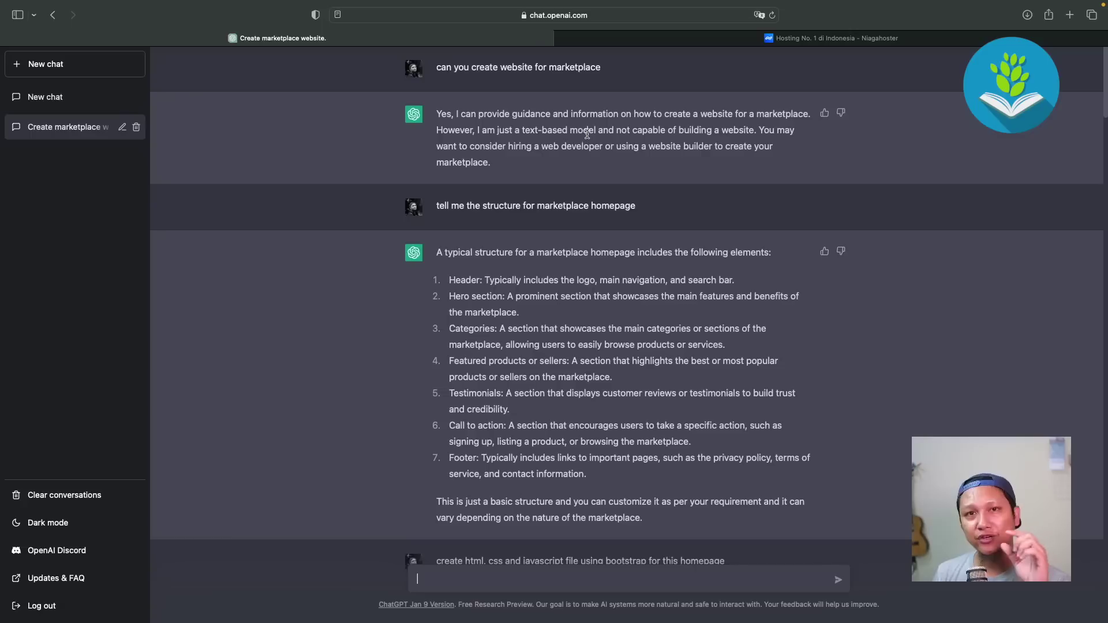
pyautogui.moveTo(595, 127); pyautogui.dragTo(558, 130)
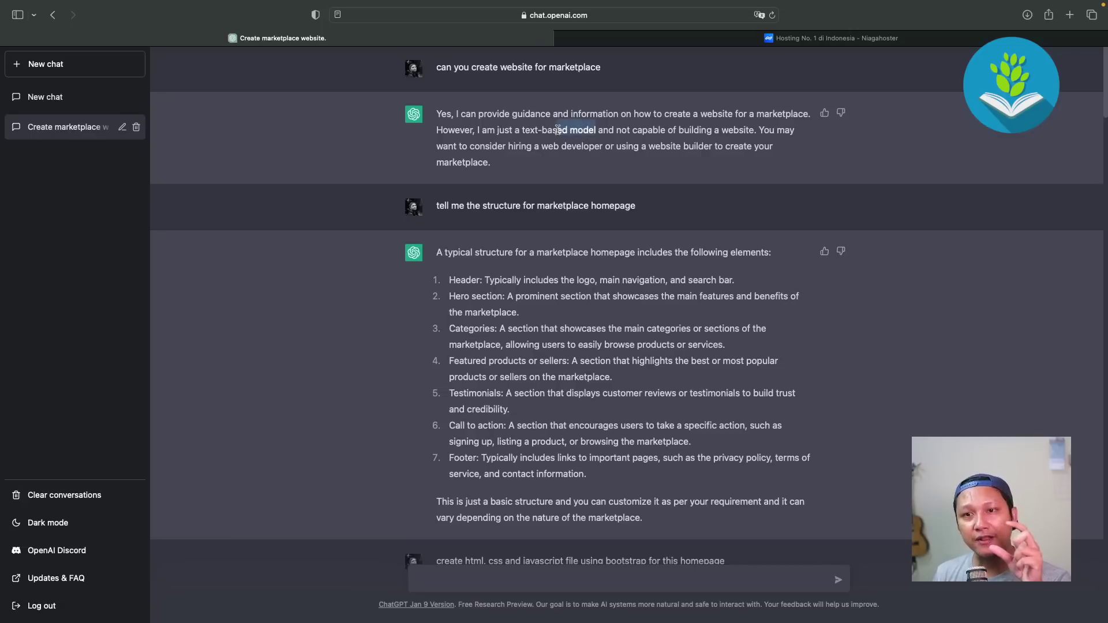
pyautogui.click(658, 131)
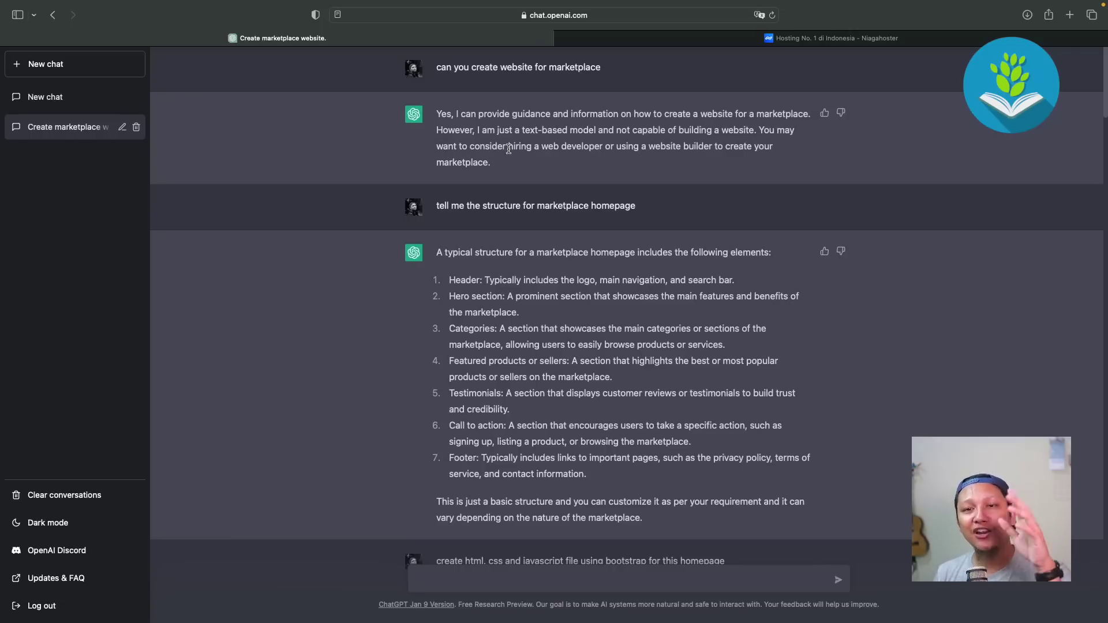
pyautogui.moveTo(508, 148); pyautogui.dragTo(532, 148)
pyautogui.click(549, 146)
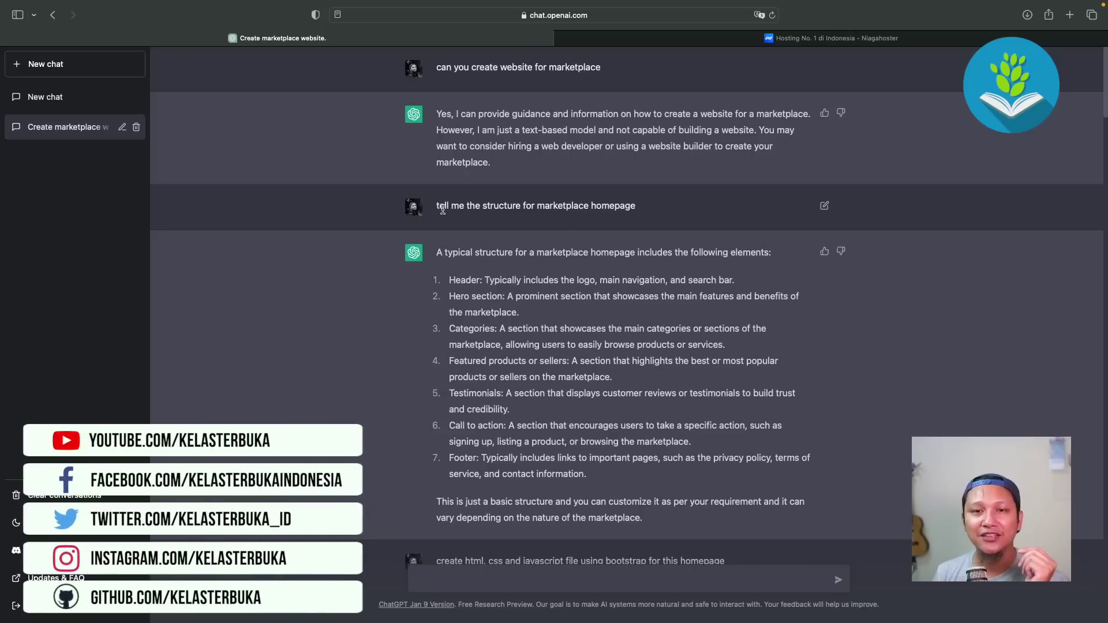
pyautogui.moveTo(437, 207); pyautogui.dragTo(590, 204)
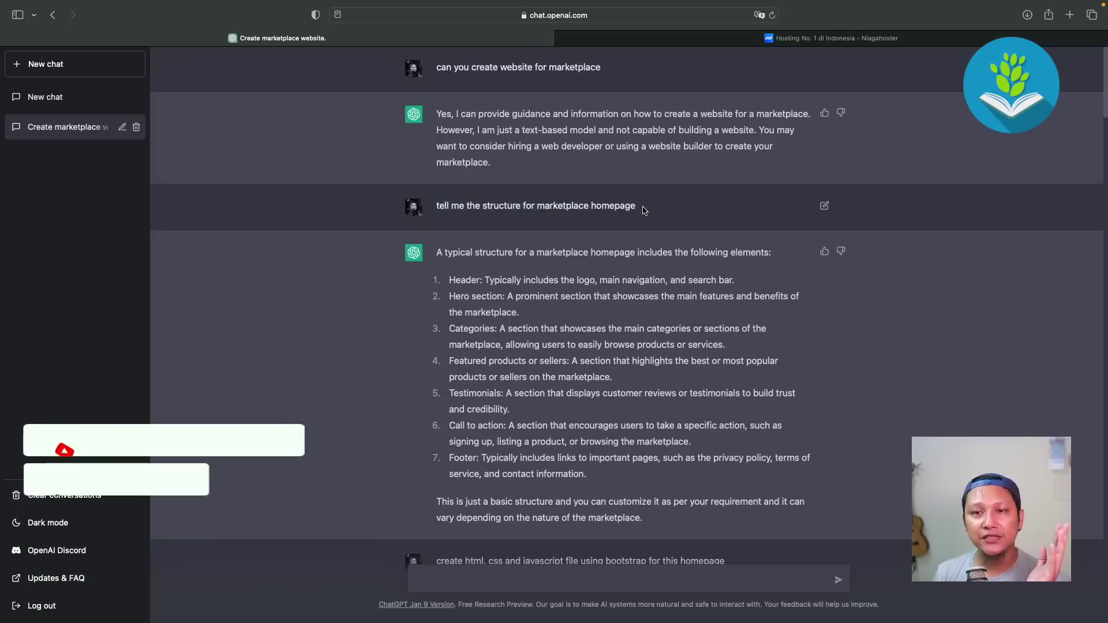
pyautogui.moveTo(635, 206); pyautogui.dragTo(582, 207)
pyautogui.scroll(-2, 579, 344)
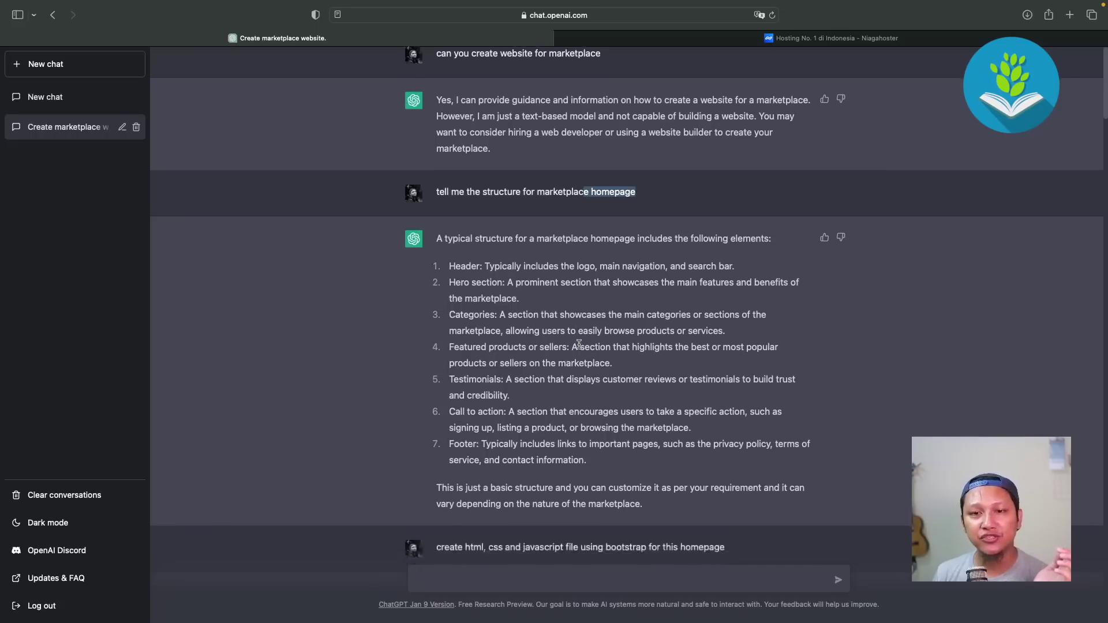
pyautogui.scroll(-2, 579, 344)
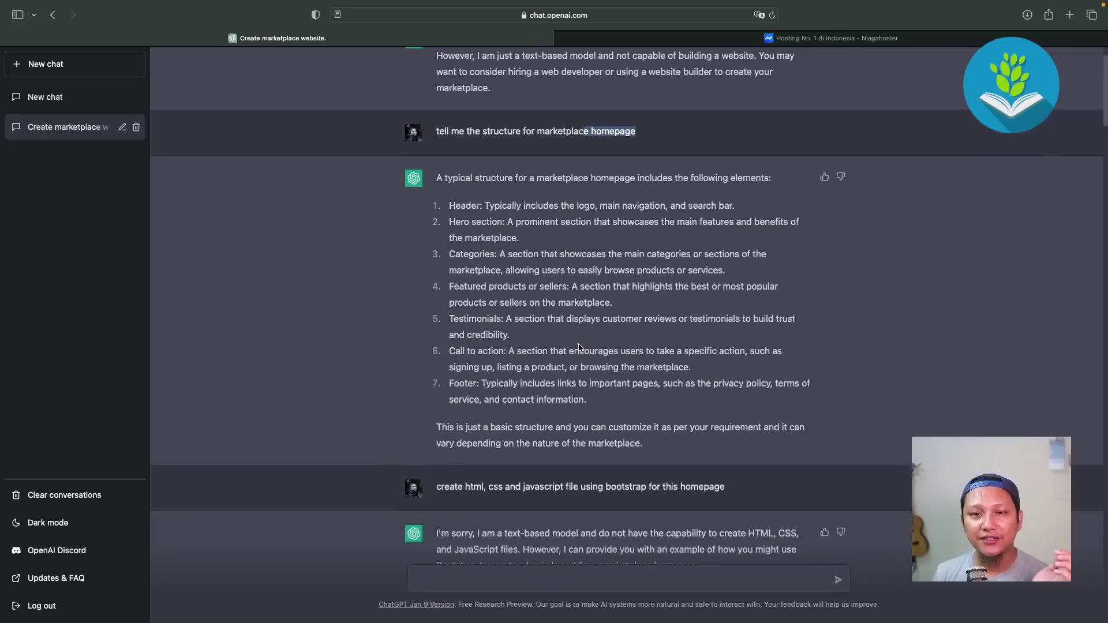
pyautogui.tripleClick(438, 176)
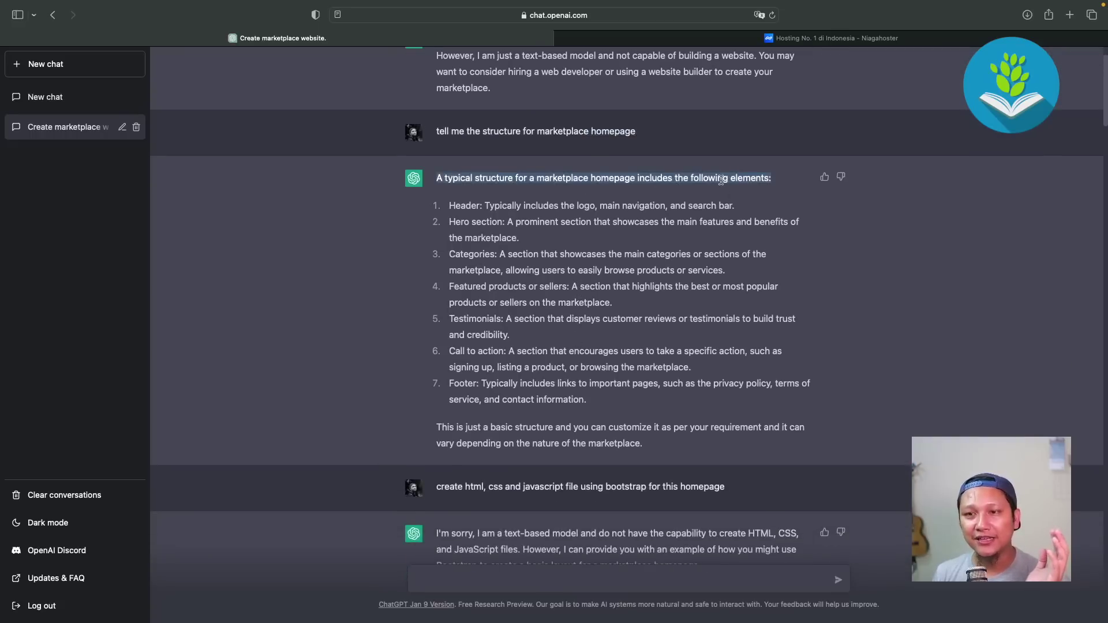
pyautogui.click(447, 210)
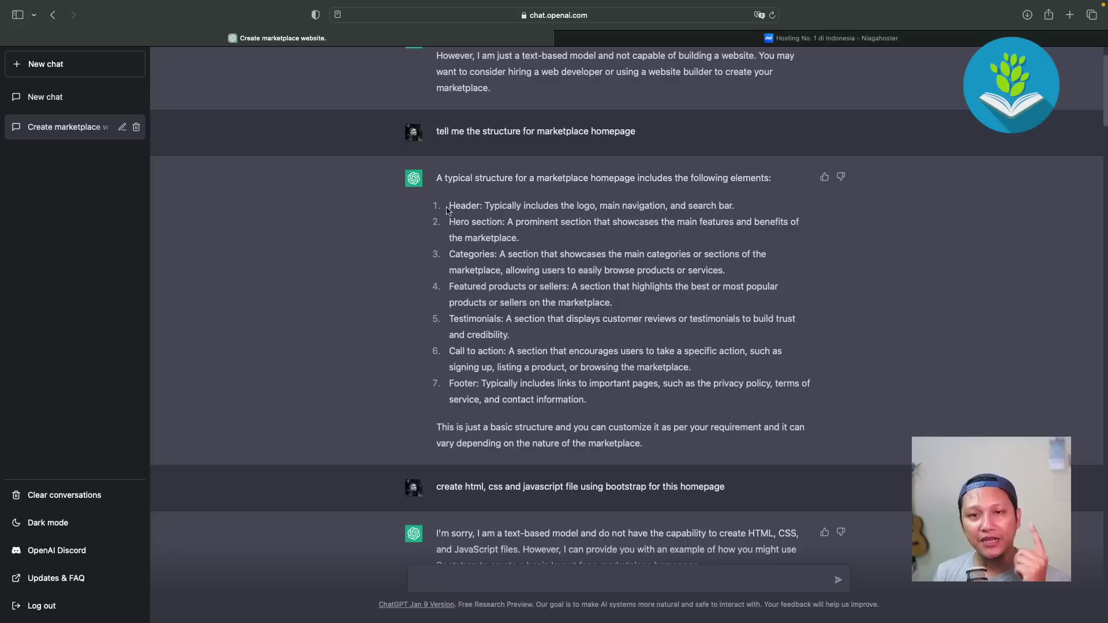
pyautogui.moveTo(450, 206); pyautogui.dragTo(481, 206)
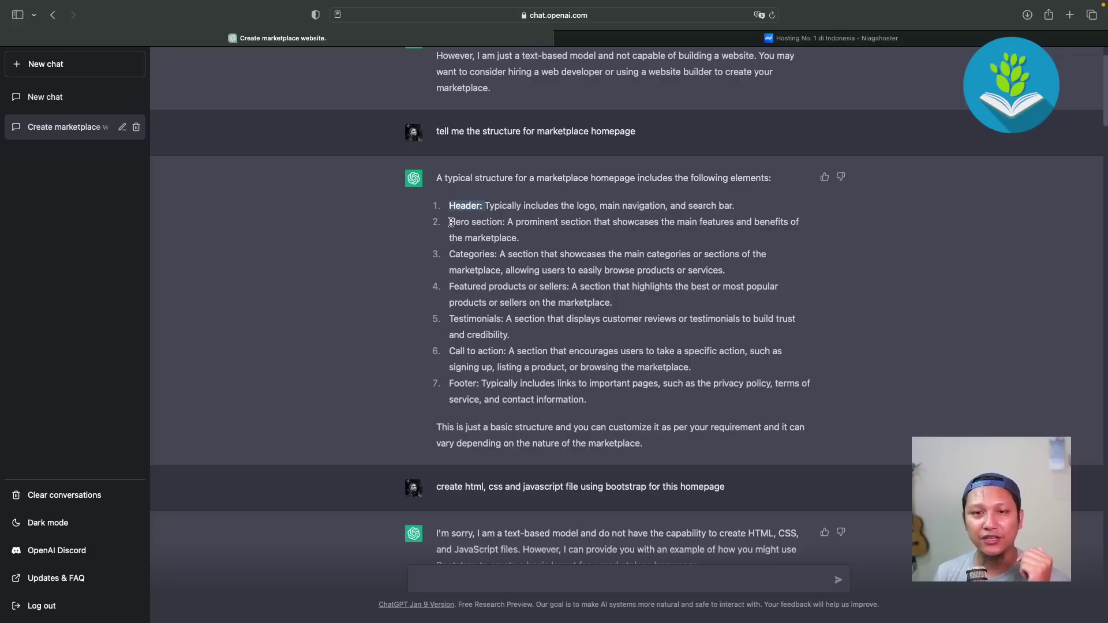
pyautogui.moveTo(507, 223); pyautogui.dragTo(520, 237)
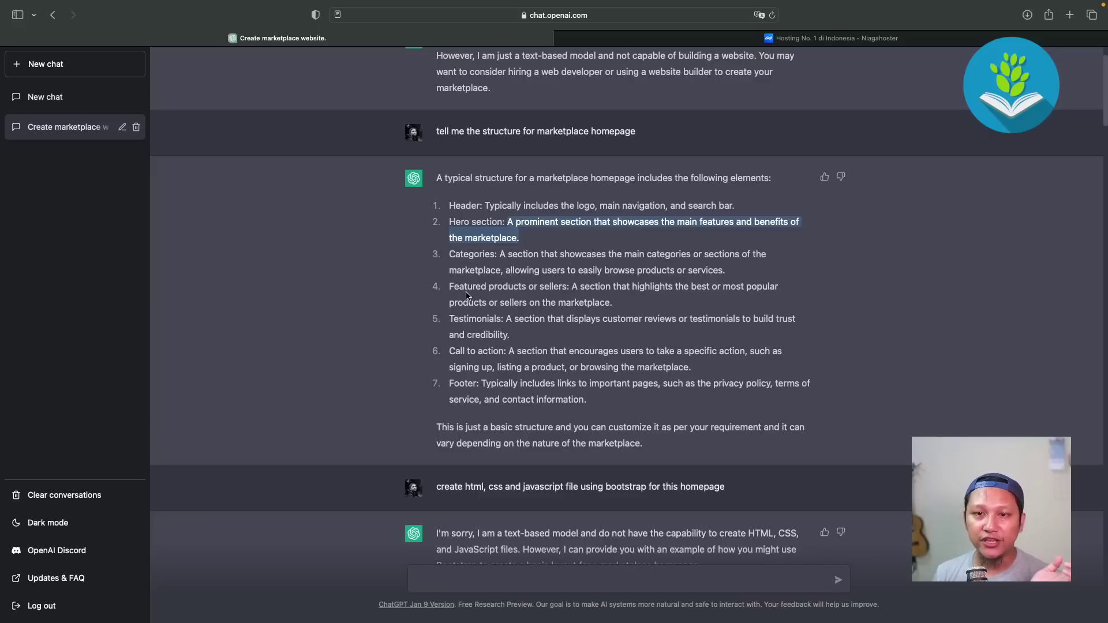
pyautogui.moveTo(490, 286); pyautogui.dragTo(568, 289)
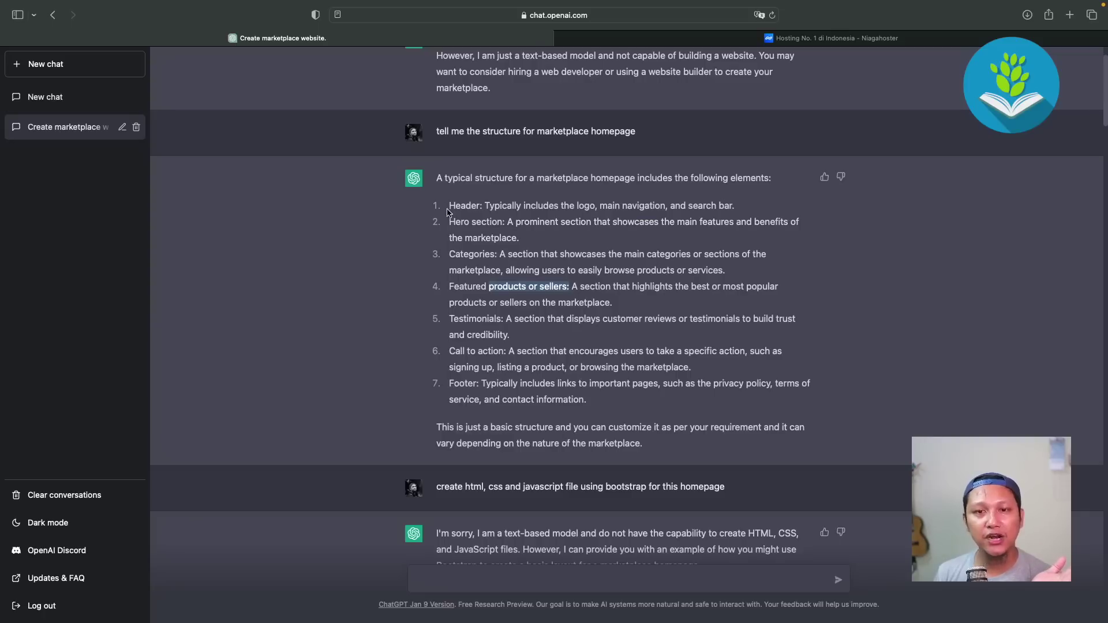
pyautogui.moveTo(449, 208); pyautogui.dragTo(589, 394)
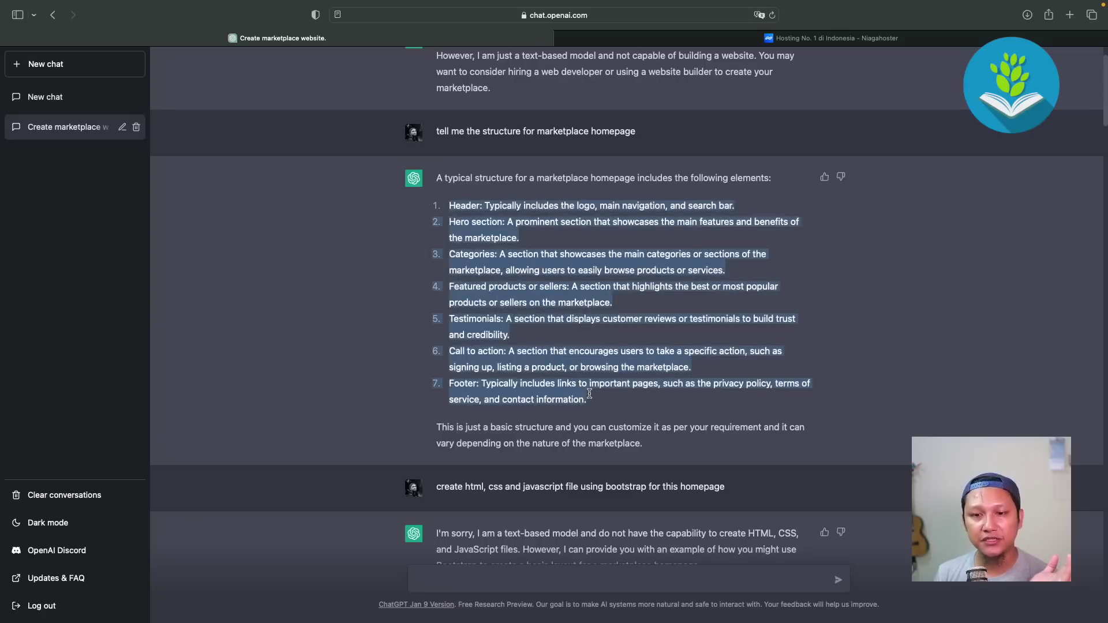
pyautogui.click(613, 425)
pyautogui.scroll(-2, 597, 427)
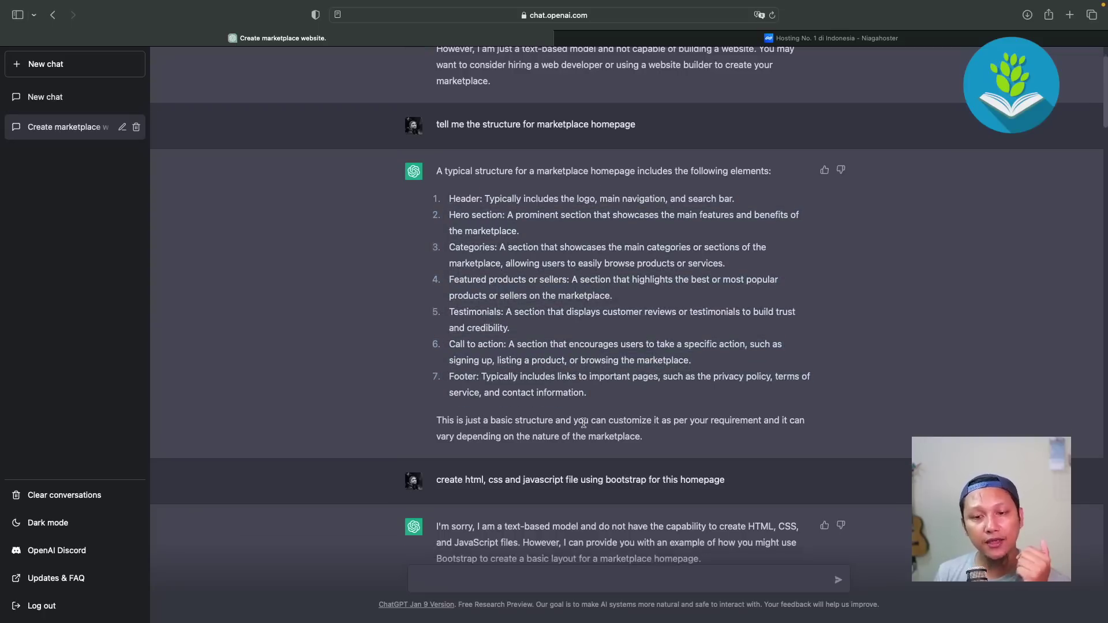
pyautogui.moveTo(580, 431)
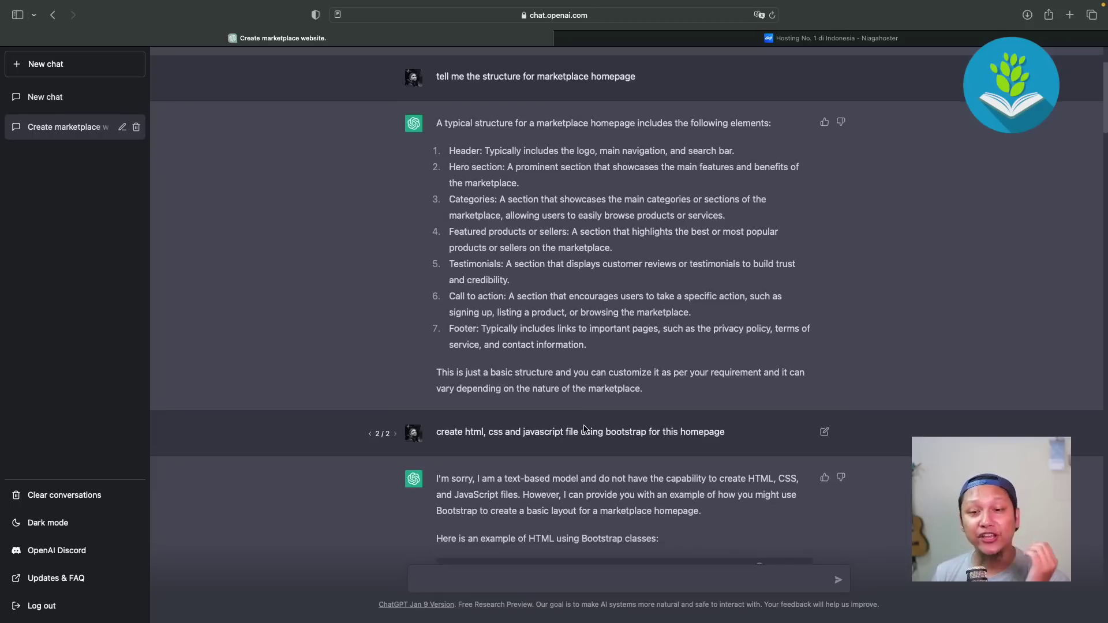
pyautogui.scroll(-4, 584, 429)
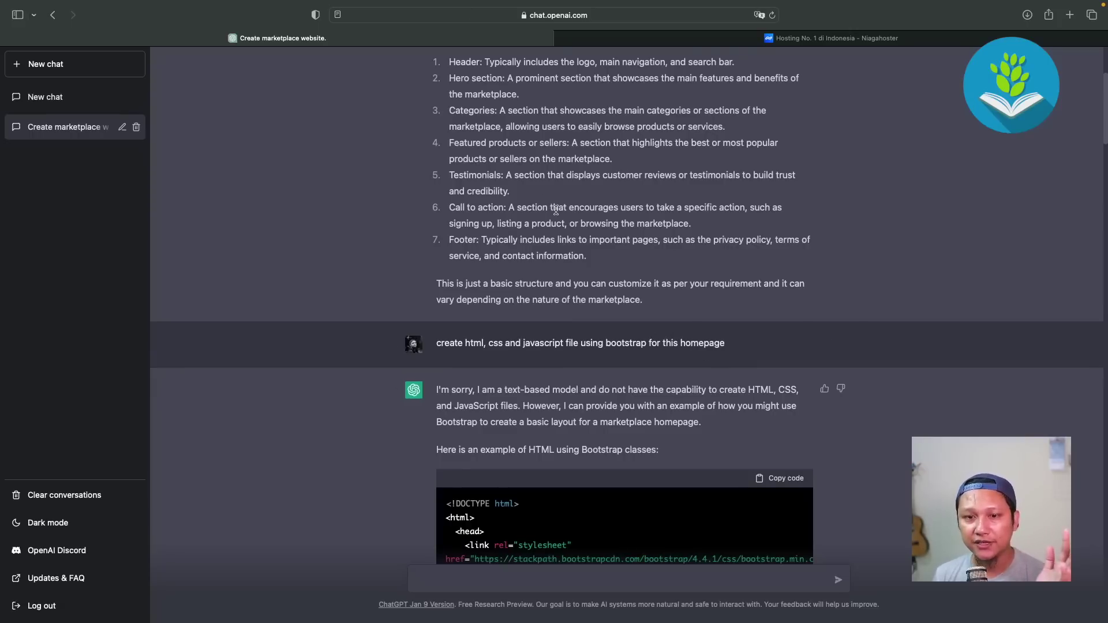
pyautogui.scroll(-2, 553, 204)
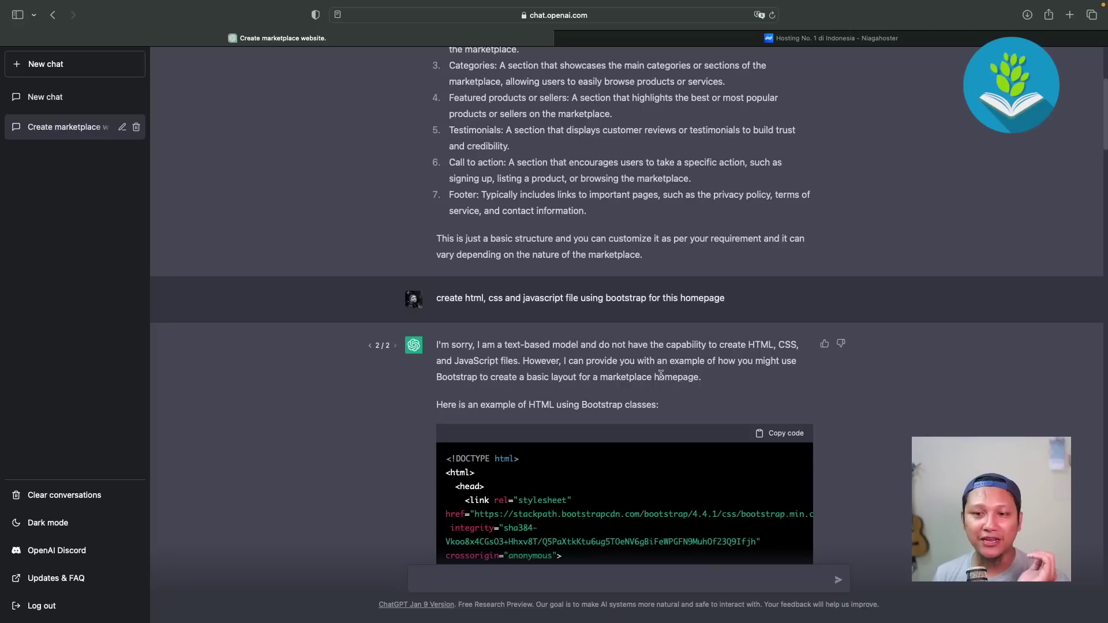
pyautogui.scroll(-1, 610, 424)
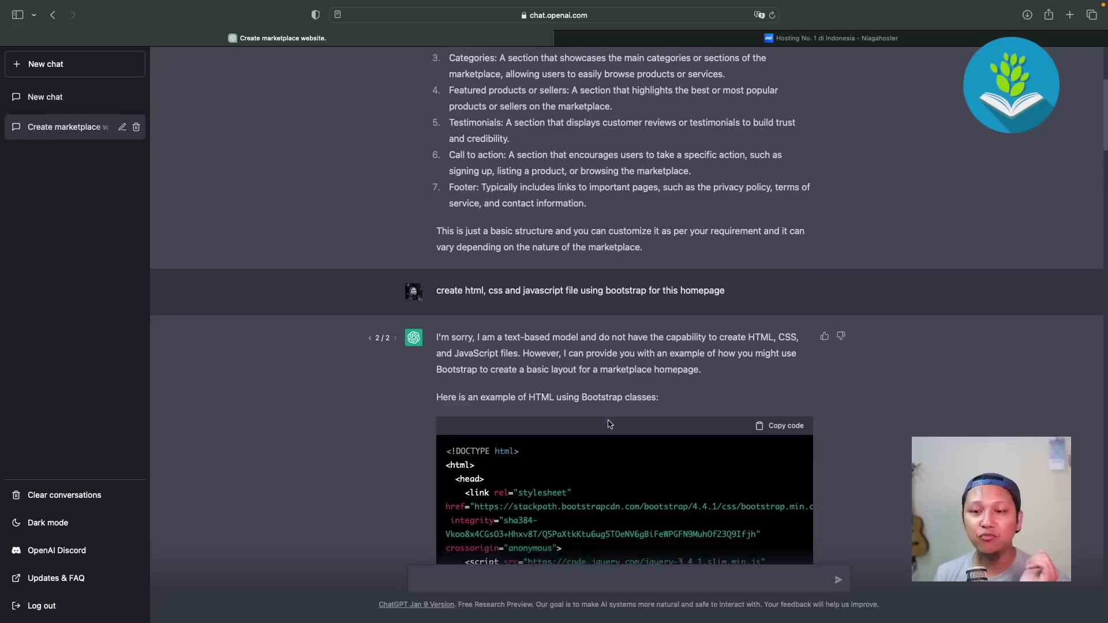
pyautogui.scroll(-2, 577, 409)
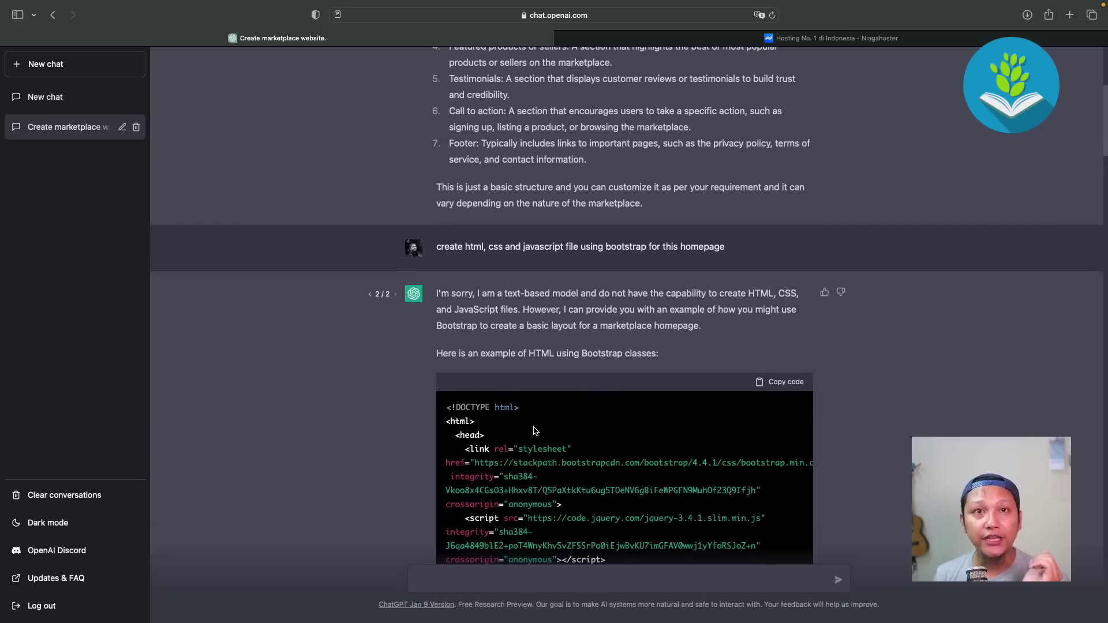
pyautogui.scroll(-2, 536, 431)
pyautogui.scroll(-2, 534, 429)
pyautogui.scroll(-1, 534, 427)
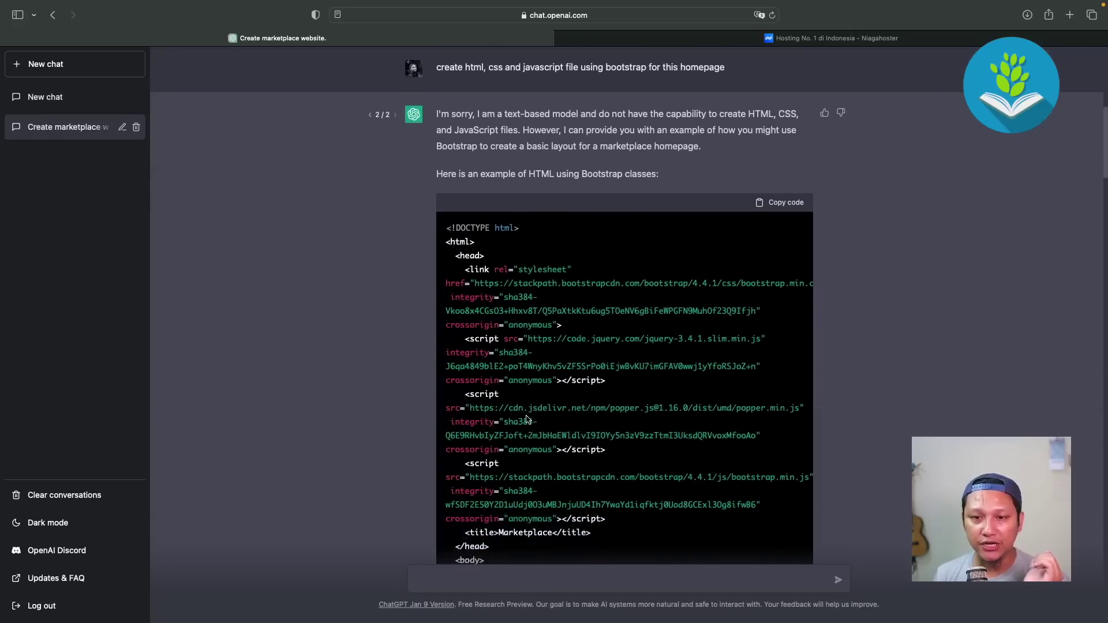
pyautogui.scroll(-5, 527, 420)
pyautogui.scroll(-5, 526, 416)
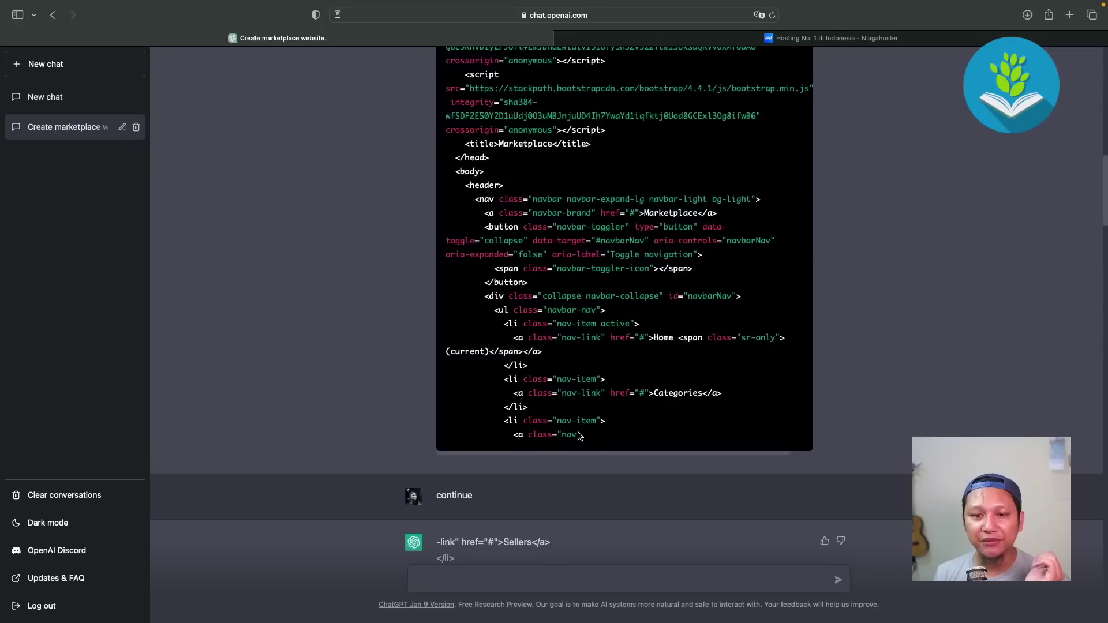
pyautogui.moveTo(576, 435); pyautogui.dragTo(460, 154)
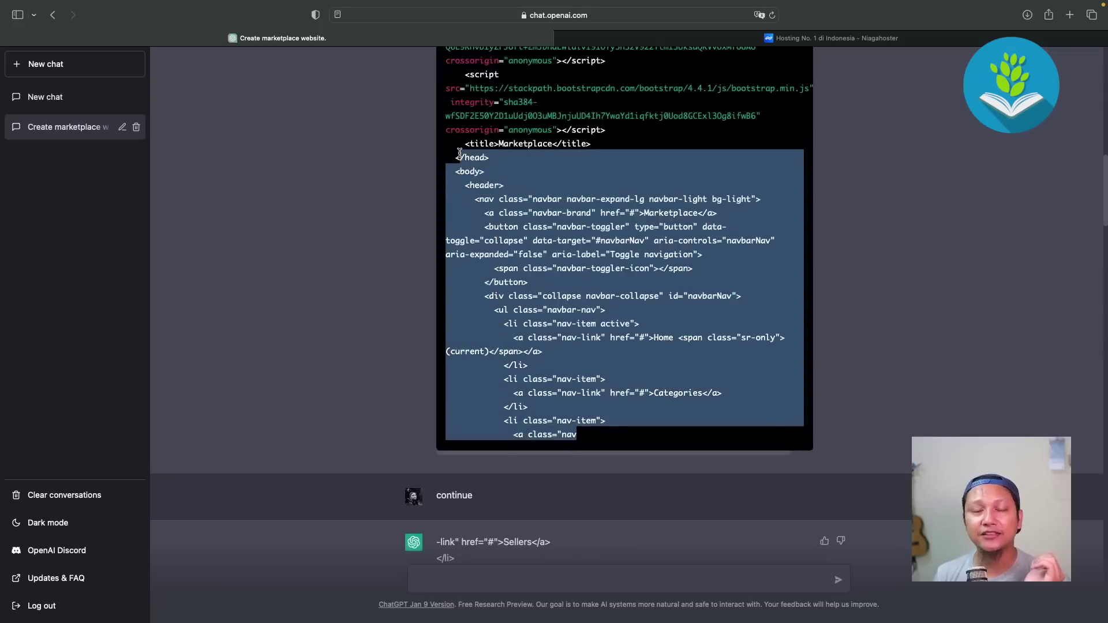
pyautogui.click(534, 191)
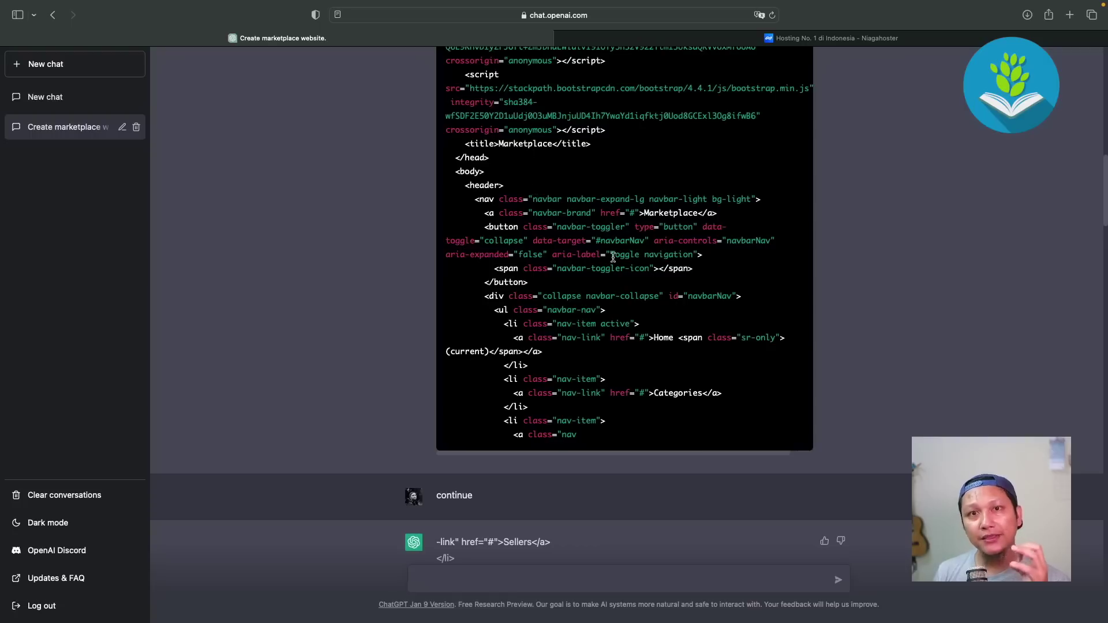
pyautogui.scroll(5, 613, 257)
pyautogui.scroll(5, 629, 261)
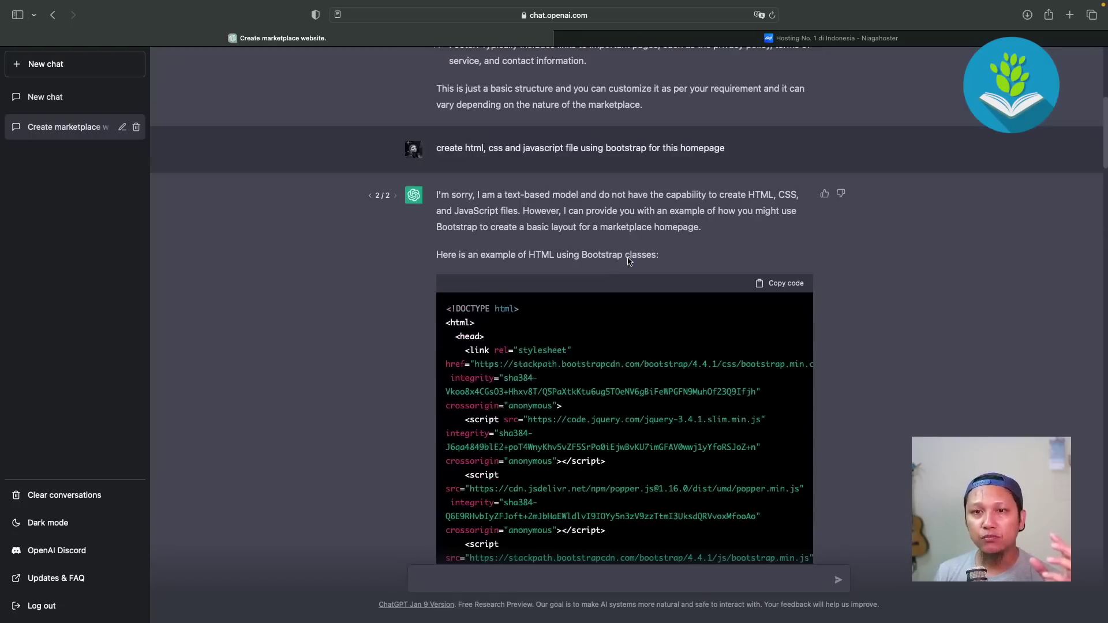
pyautogui.moveTo(580, 148)
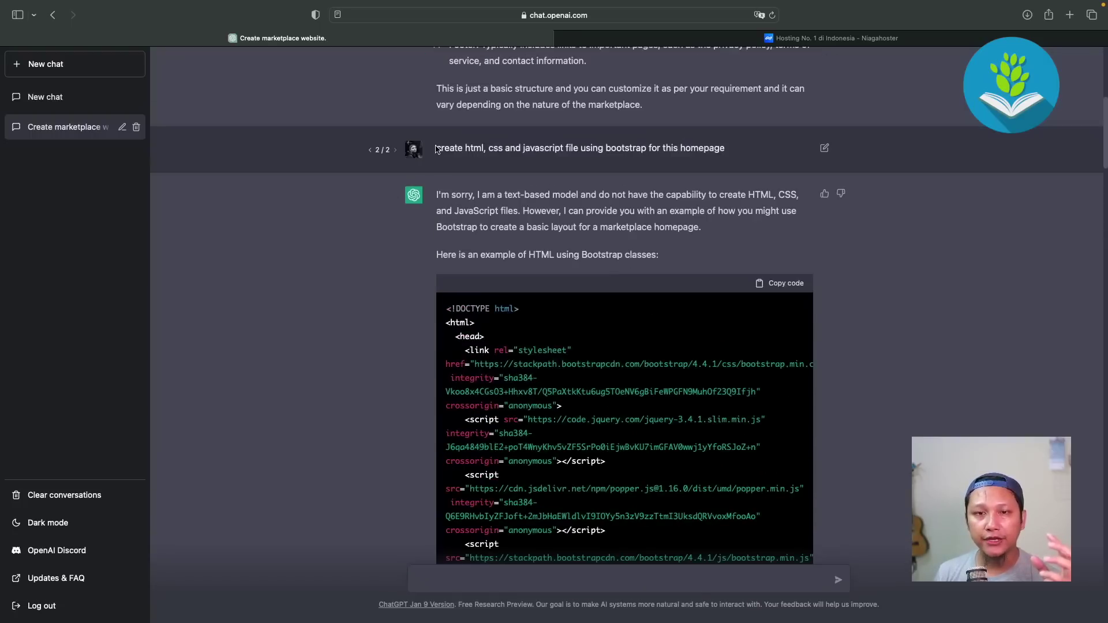
pyautogui.moveTo(437, 148); pyautogui.dragTo(727, 152)
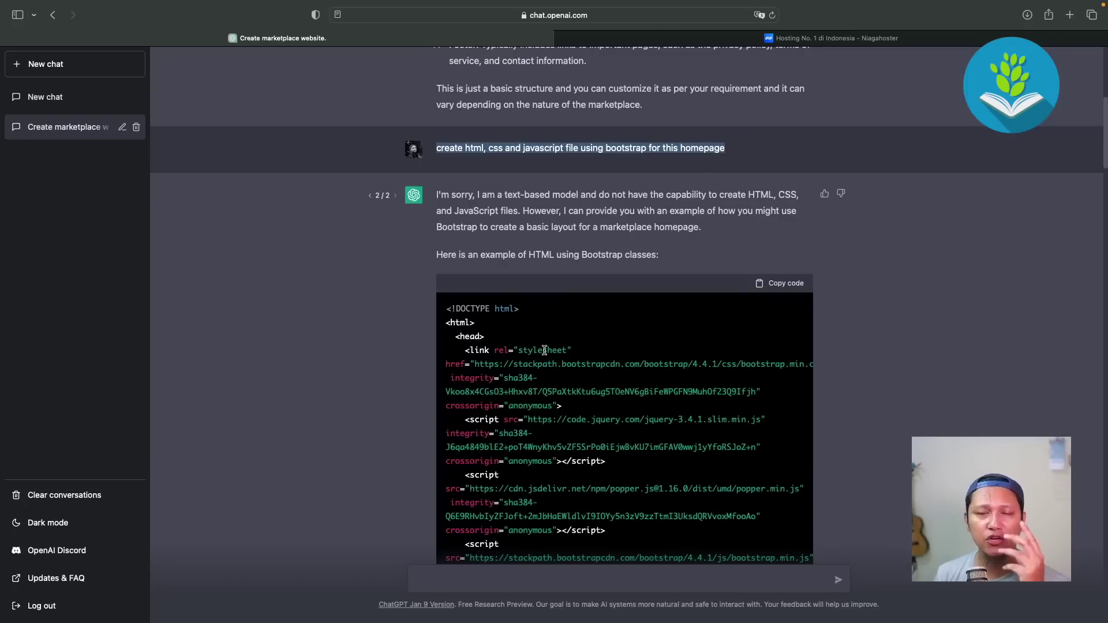
pyautogui.moveTo(545, 350)
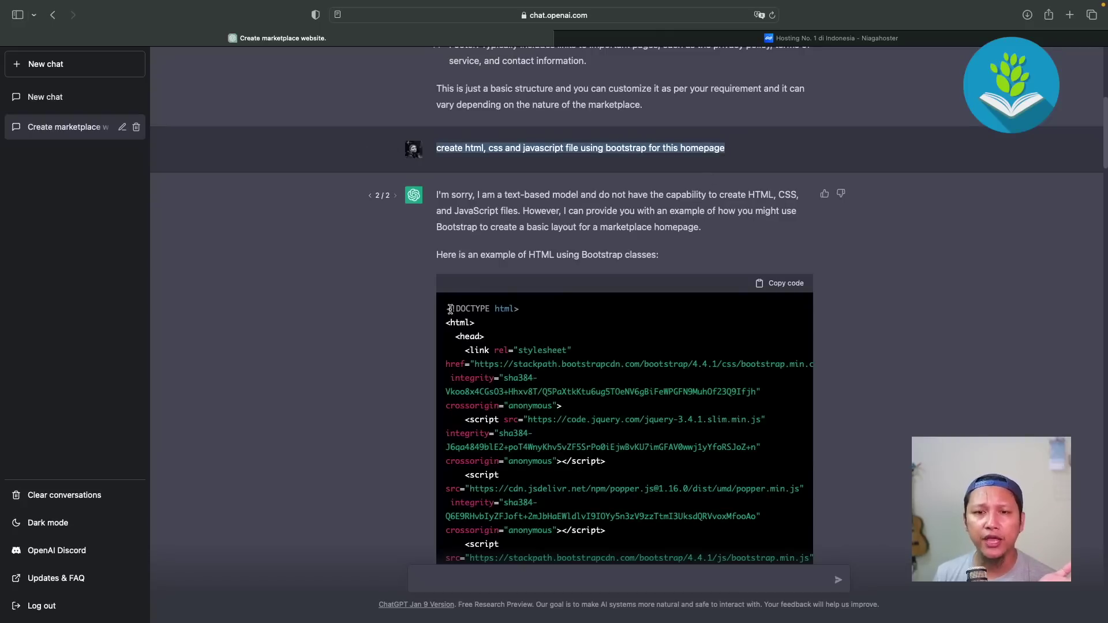
pyautogui.moveTo(447, 309); pyautogui.dragTo(517, 306)
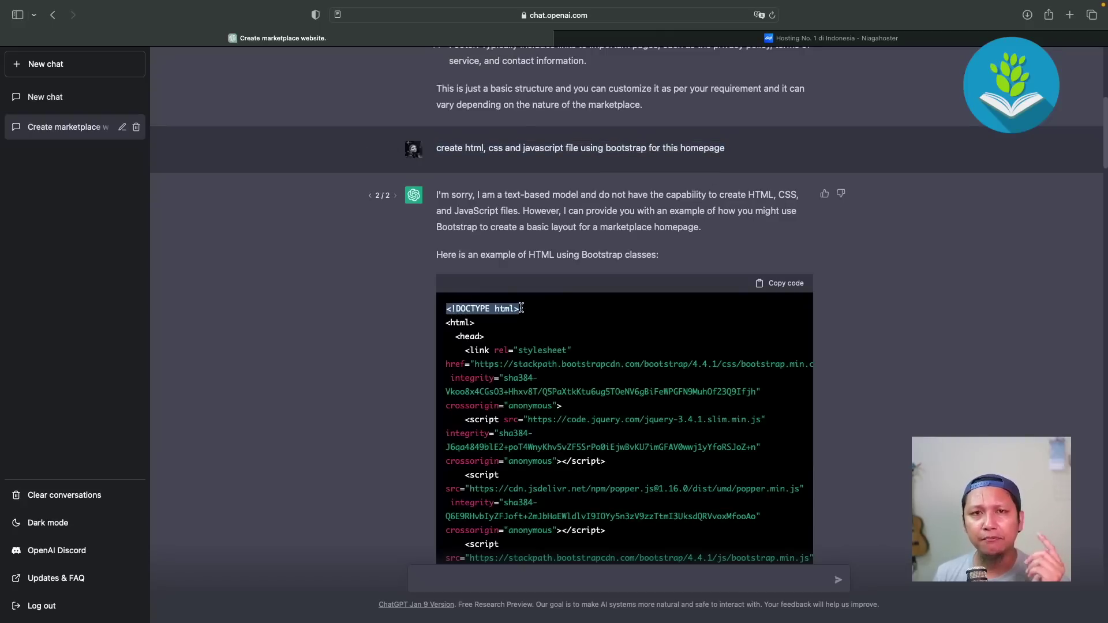
pyautogui.click(480, 331)
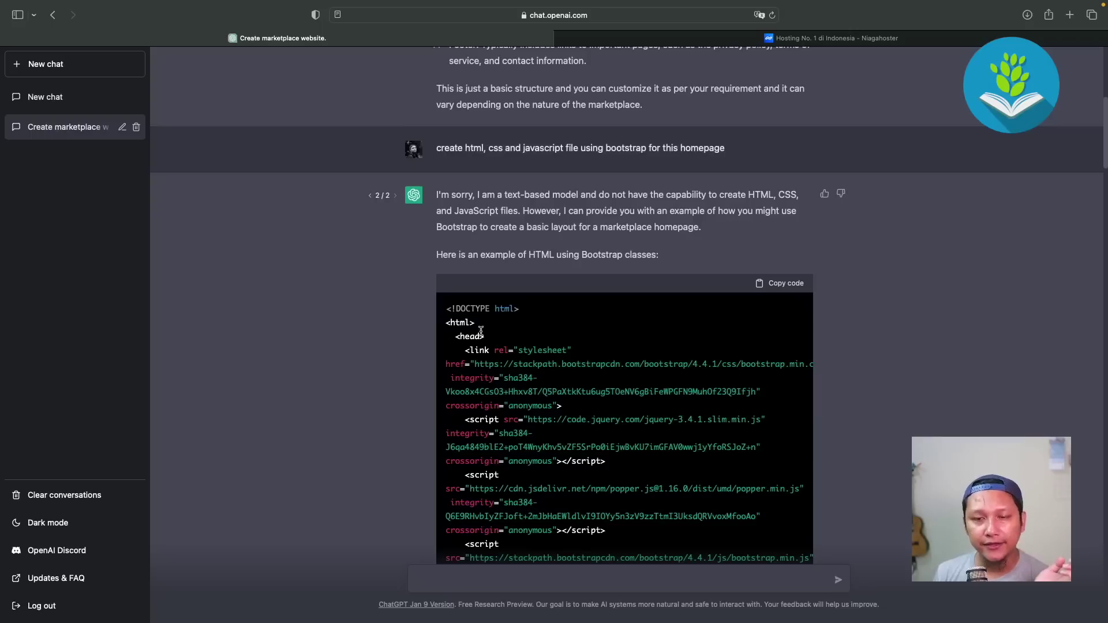
pyautogui.moveTo(447, 309); pyautogui.dragTo(569, 453)
pyautogui.scroll(-7, 568, 454)
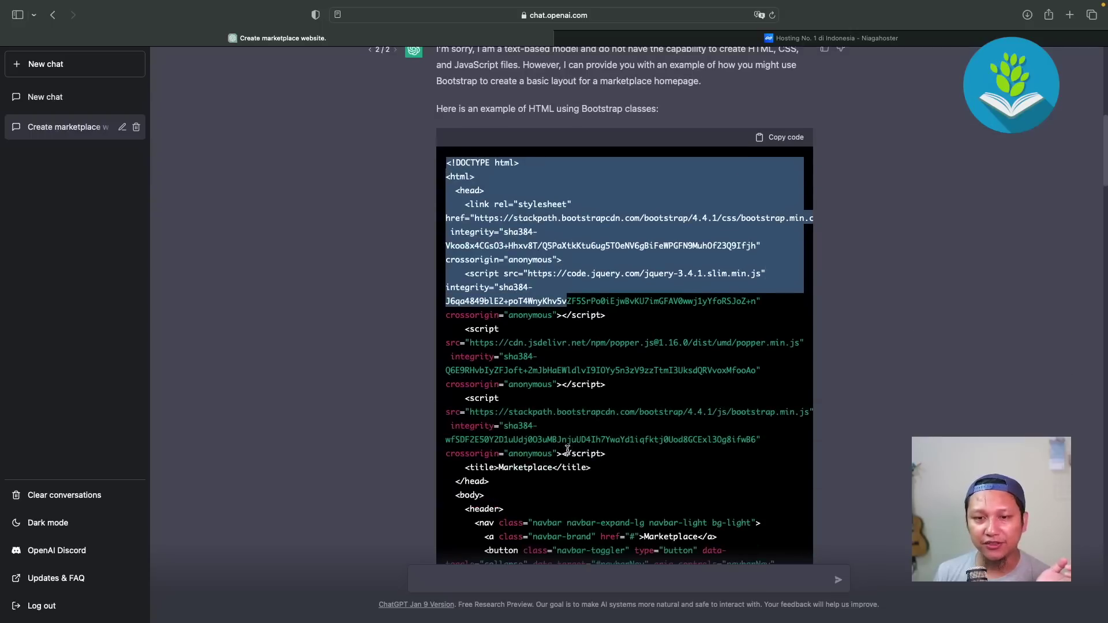
pyautogui.scroll(-1, 569, 454)
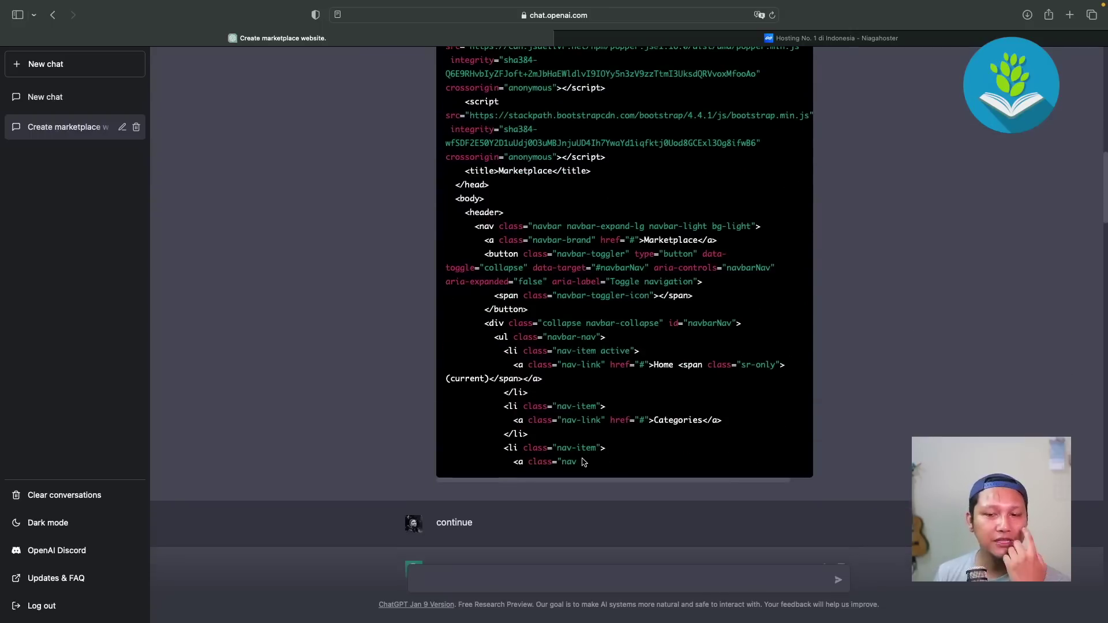
pyautogui.scroll(-2, 485, 522)
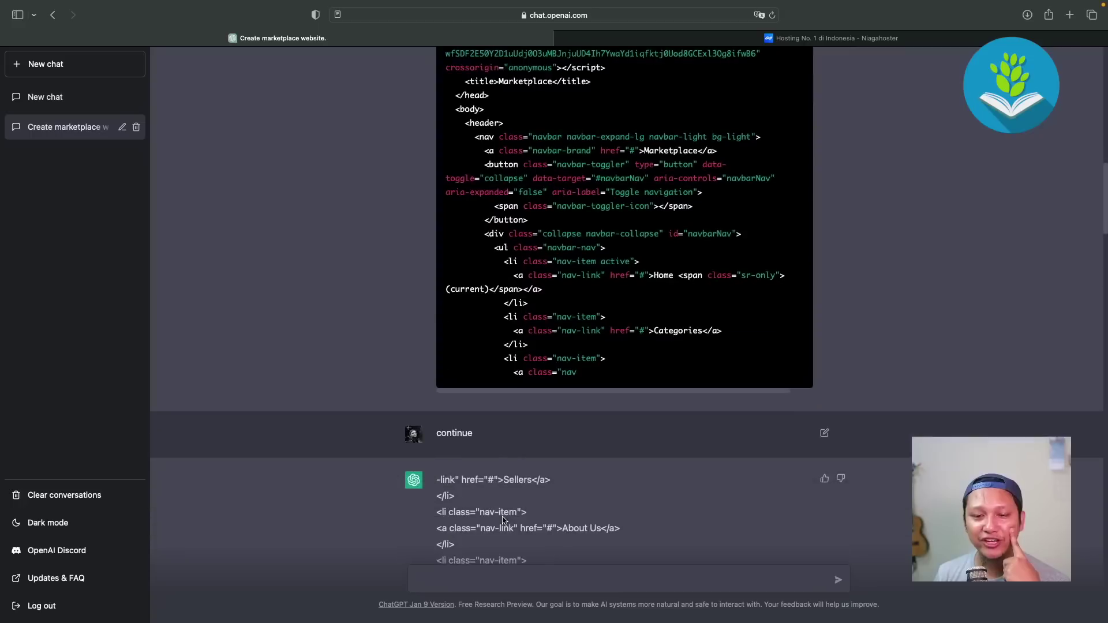
pyautogui.scroll(-2, 467, 450)
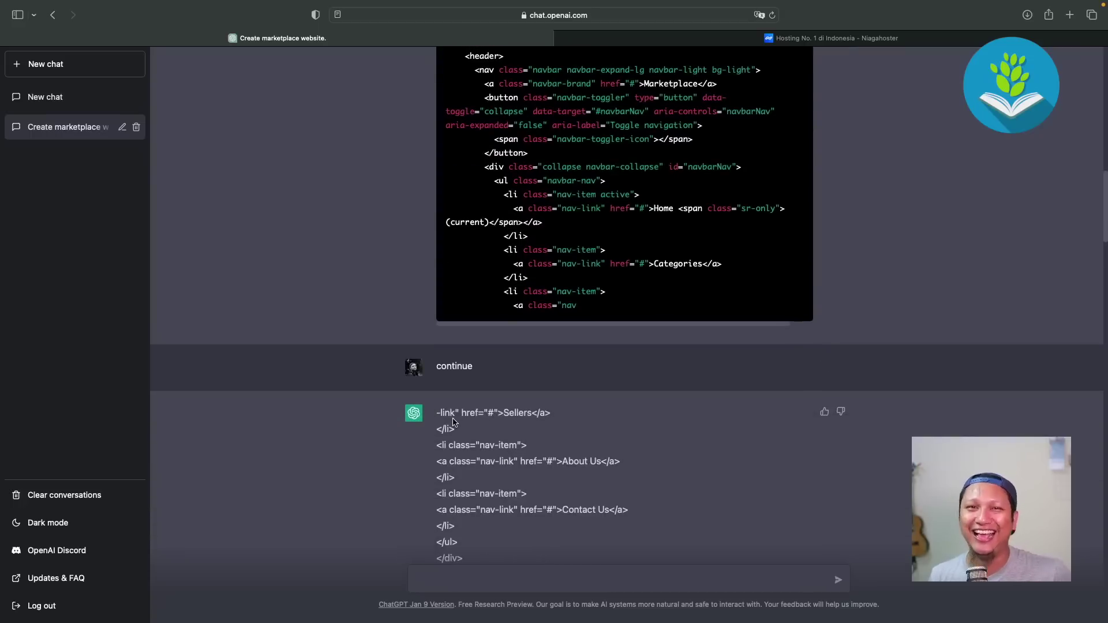
pyautogui.scroll(-3, 479, 427)
pyautogui.scroll(-1, 505, 430)
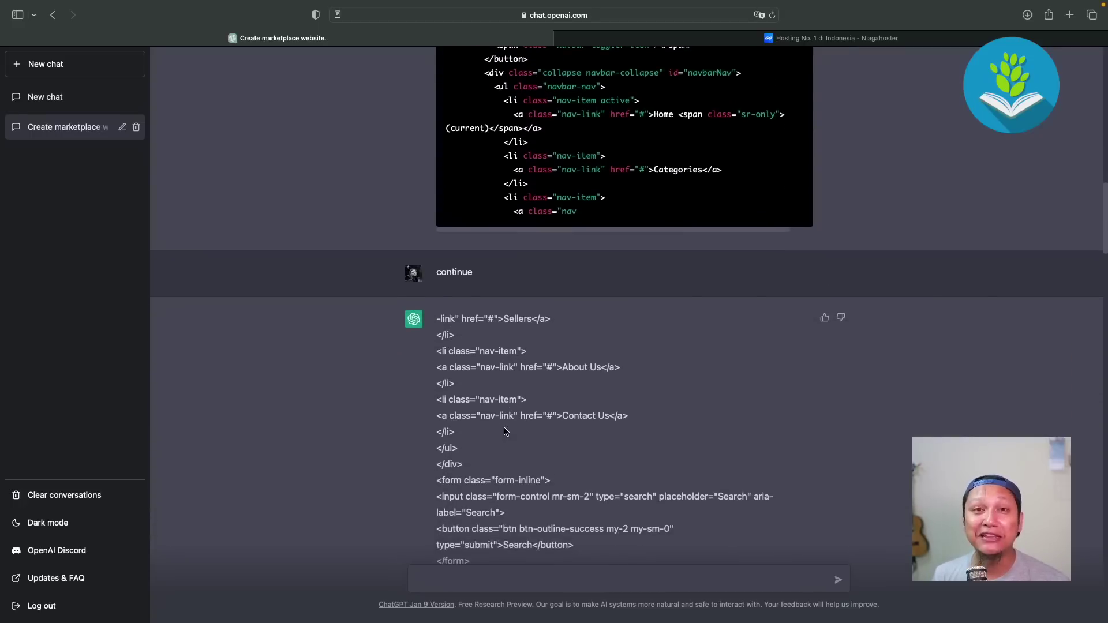
pyautogui.scroll(-1, 505, 430)
pyautogui.scroll(-1, 505, 430)
pyautogui.scroll(-2, 506, 431)
pyautogui.scroll(-1, 505, 431)
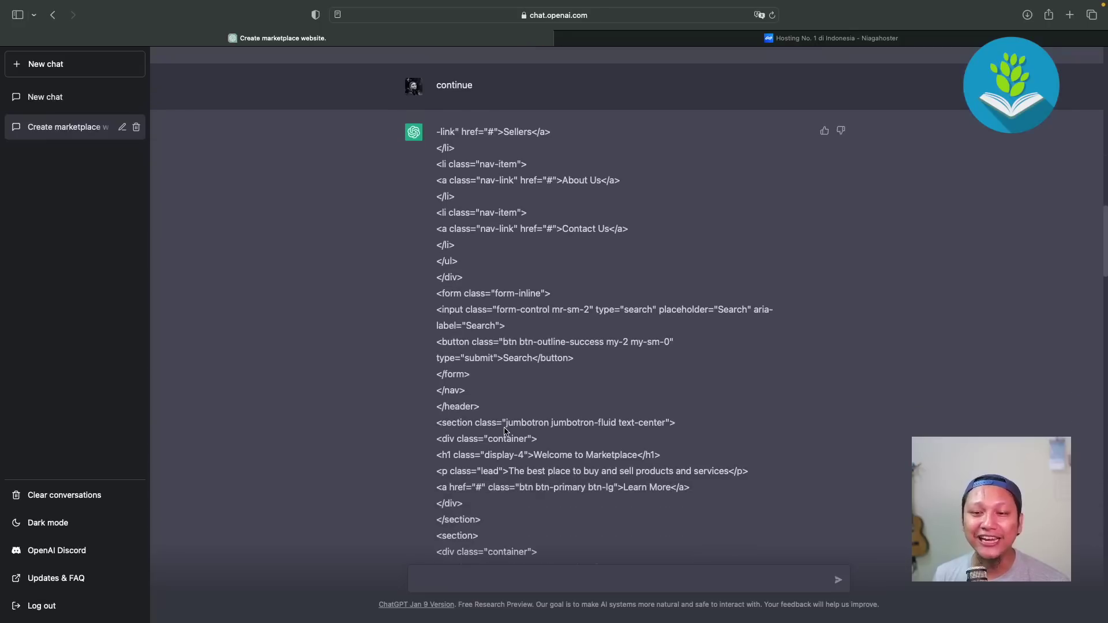
pyautogui.scroll(-5, 505, 431)
pyautogui.scroll(-3, 505, 432)
pyautogui.scroll(-4, 505, 431)
pyautogui.scroll(-3, 504, 431)
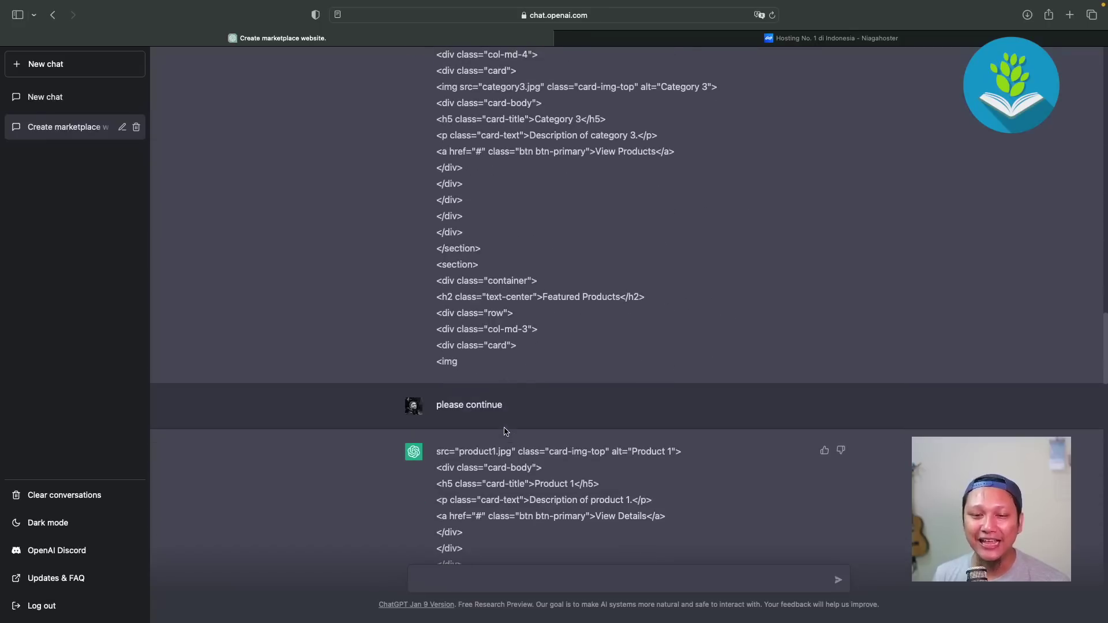
pyautogui.scroll(-1, 518, 451)
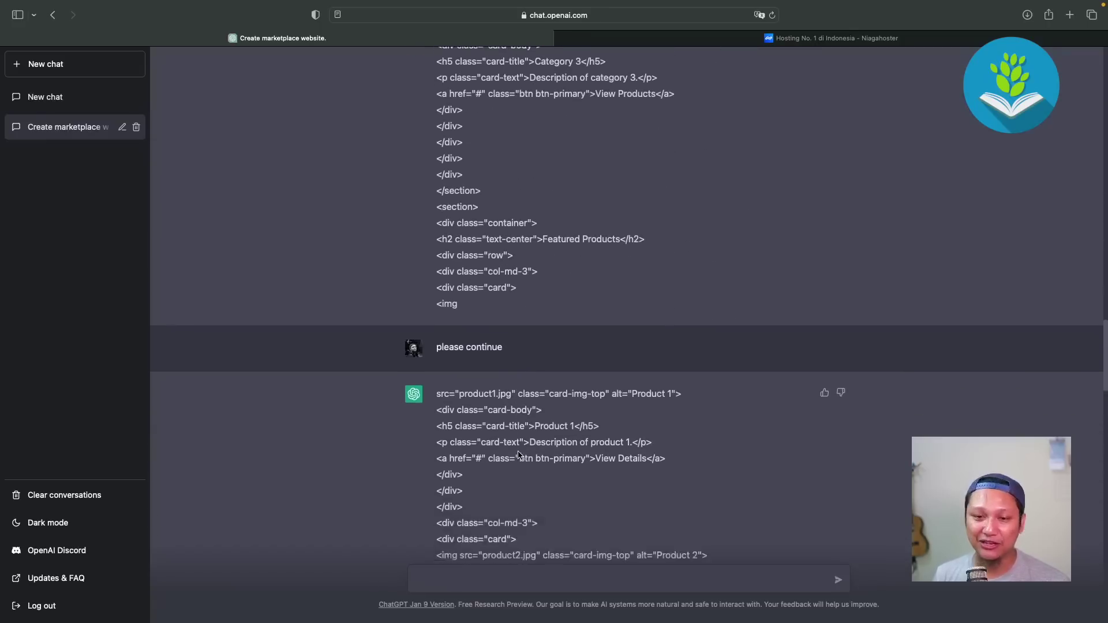
pyautogui.scroll(-4, 518, 451)
pyautogui.scroll(-3, 519, 454)
pyautogui.scroll(-4, 518, 455)
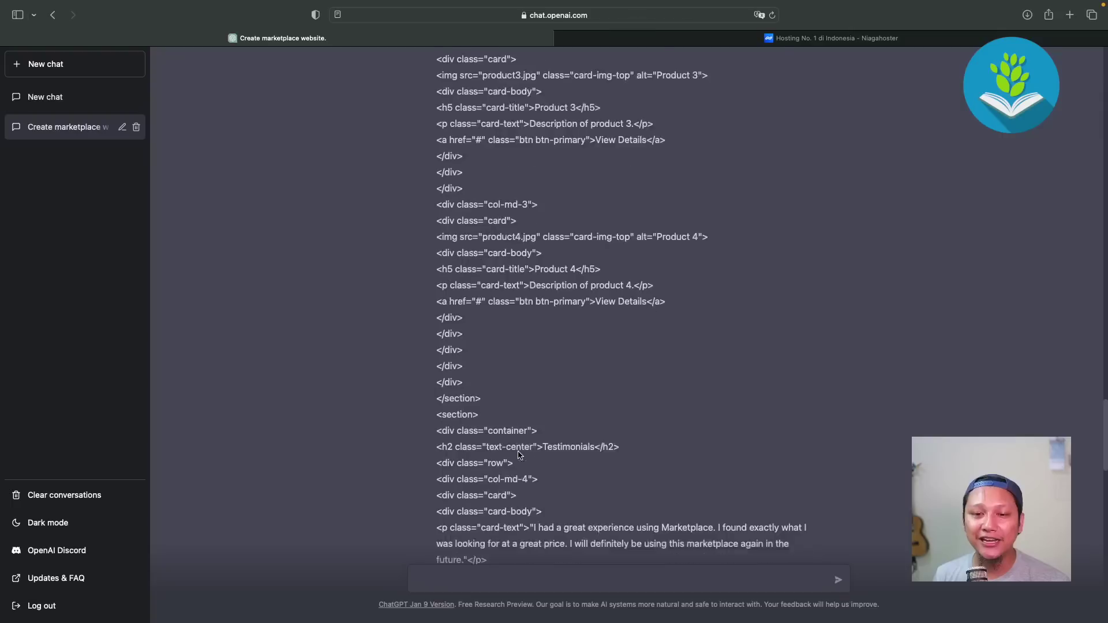
pyautogui.scroll(-2, 518, 455)
pyautogui.scroll(-1, 518, 454)
pyautogui.scroll(-3, 518, 454)
pyautogui.scroll(-4, 518, 455)
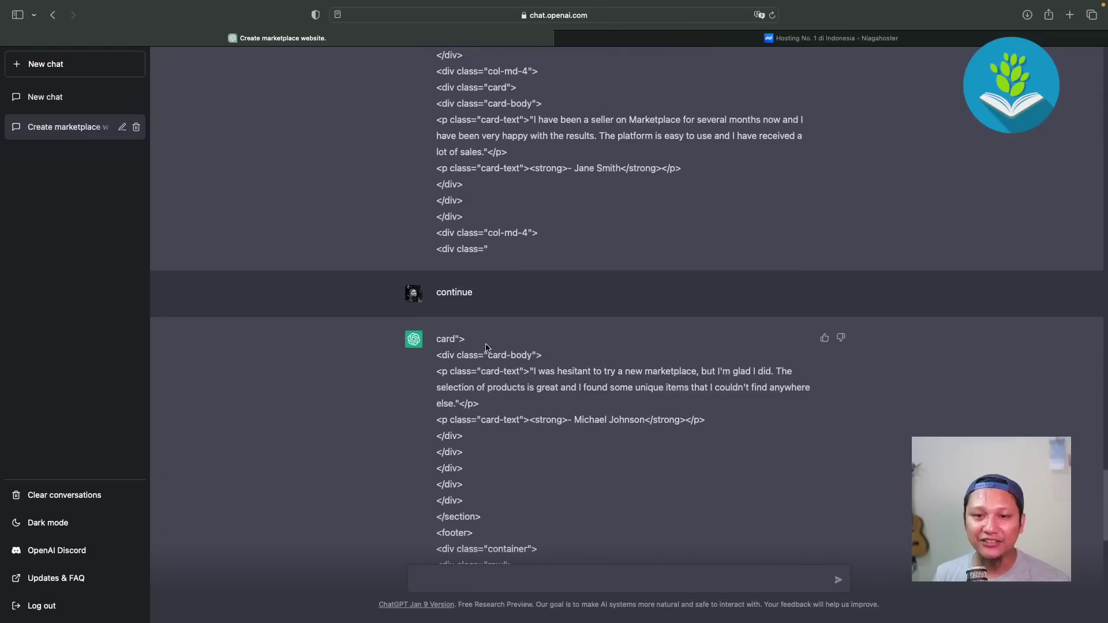
pyautogui.scroll(-6, 519, 438)
pyautogui.scroll(-5, 520, 429)
pyautogui.scroll(-1, 520, 430)
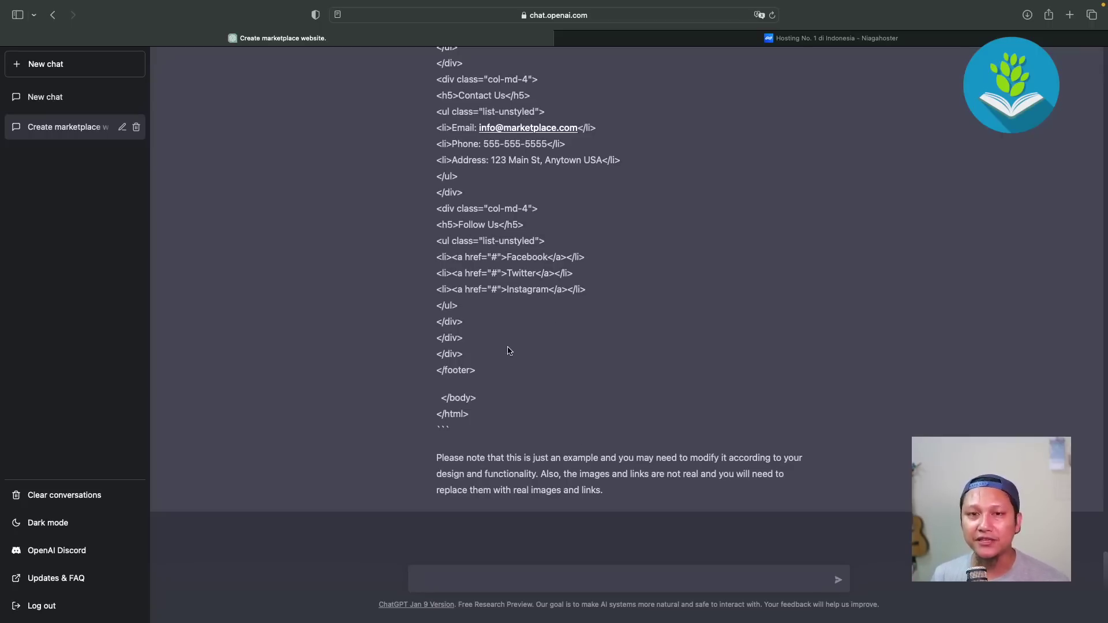
pyautogui.scroll(10, 532, 370)
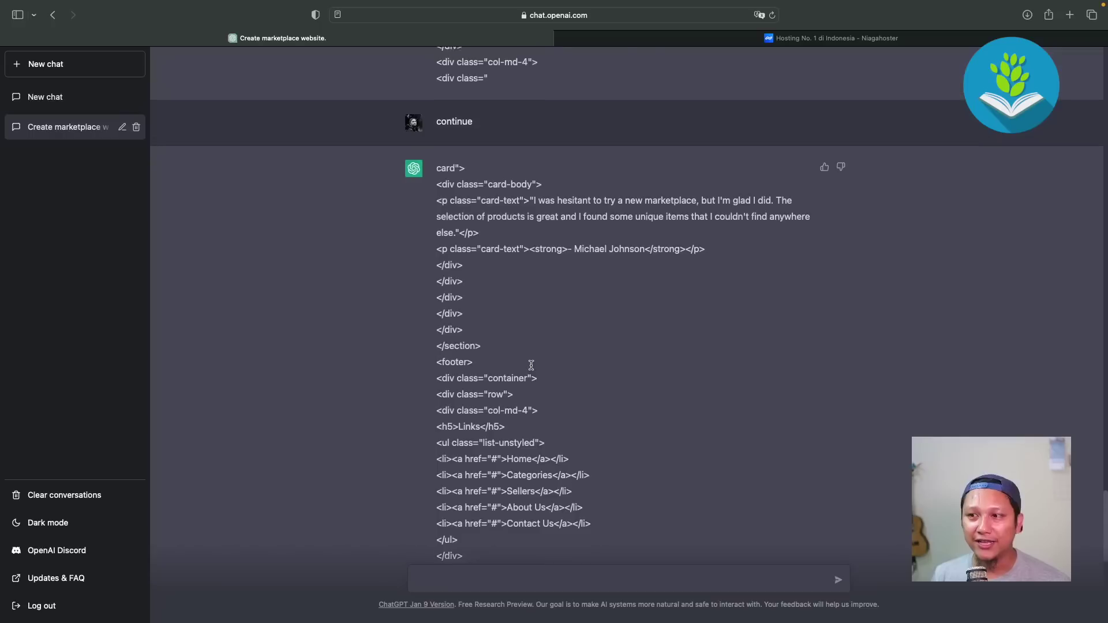
pyautogui.scroll(2, 531, 370)
pyautogui.scroll(5, 531, 370)
pyautogui.scroll(5, 532, 370)
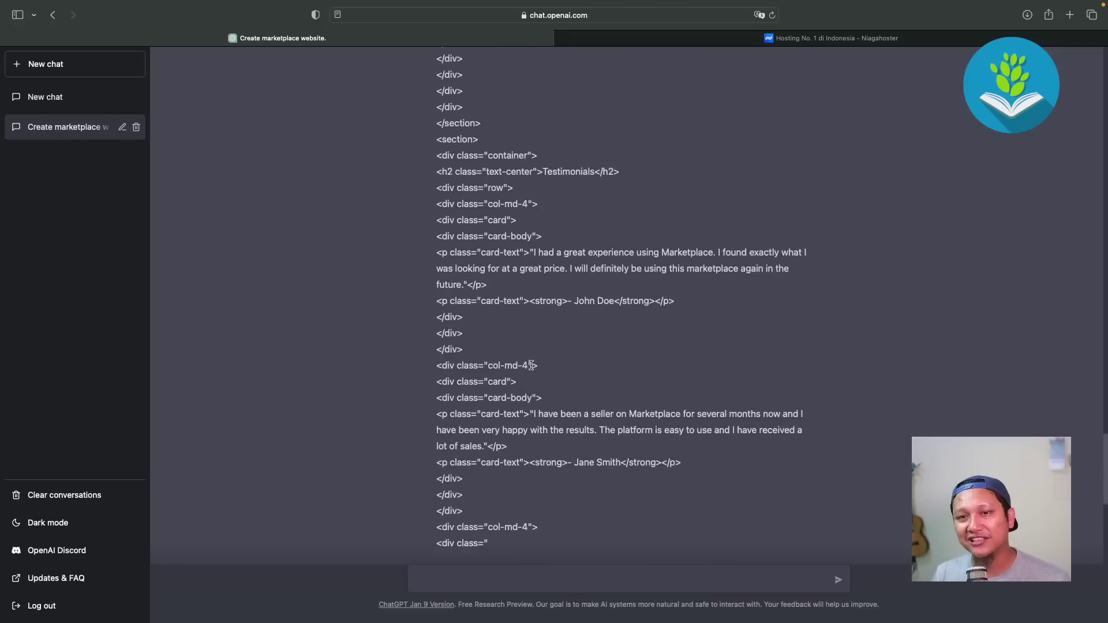
pyautogui.scroll(5, 532, 370)
pyautogui.scroll(2, 531, 365)
pyautogui.scroll(3, 531, 365)
pyautogui.scroll(3, 531, 367)
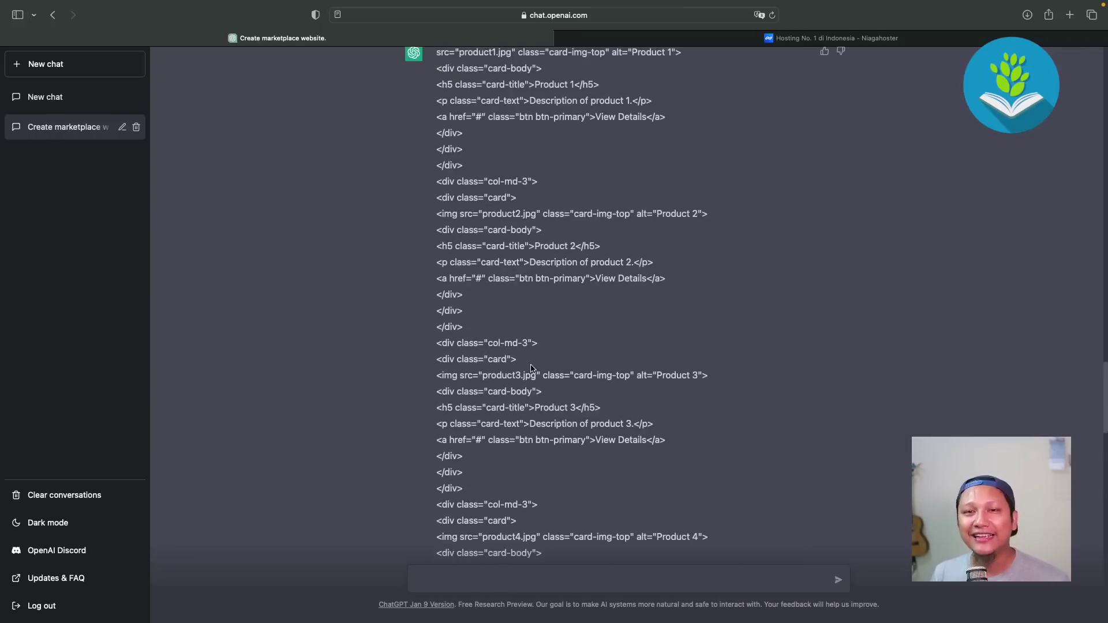
pyautogui.scroll(3, 531, 368)
pyautogui.scroll(2, 532, 370)
pyautogui.scroll(3, 532, 370)
pyautogui.scroll(1, 531, 372)
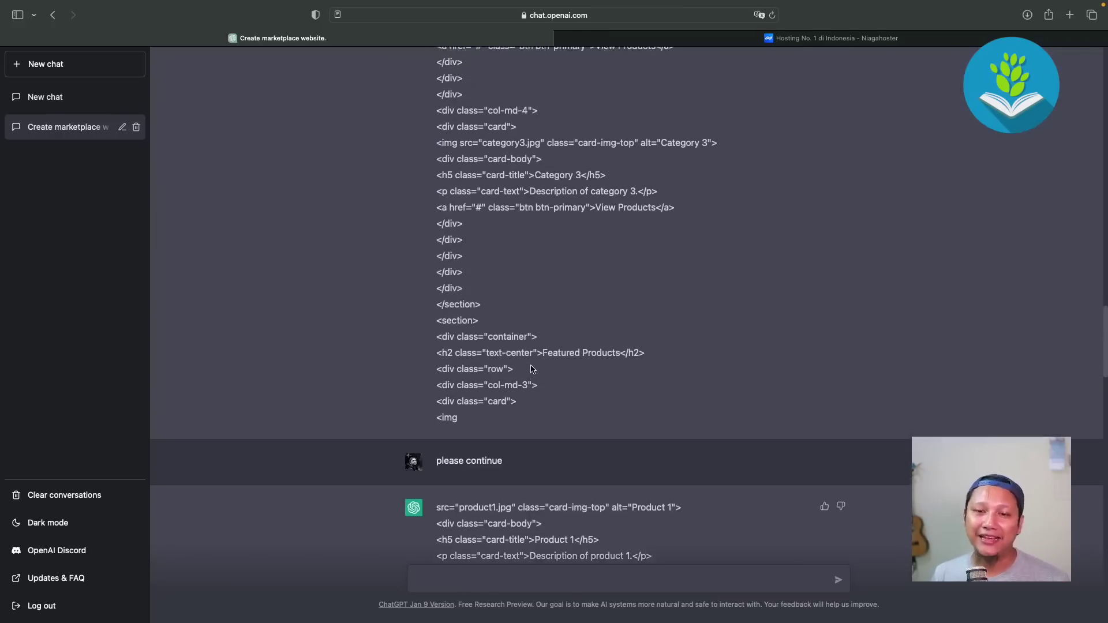
pyautogui.scroll(2, 531, 374)
pyautogui.scroll(4, 532, 376)
pyautogui.scroll(2, 531, 376)
pyautogui.scroll(4, 532, 376)
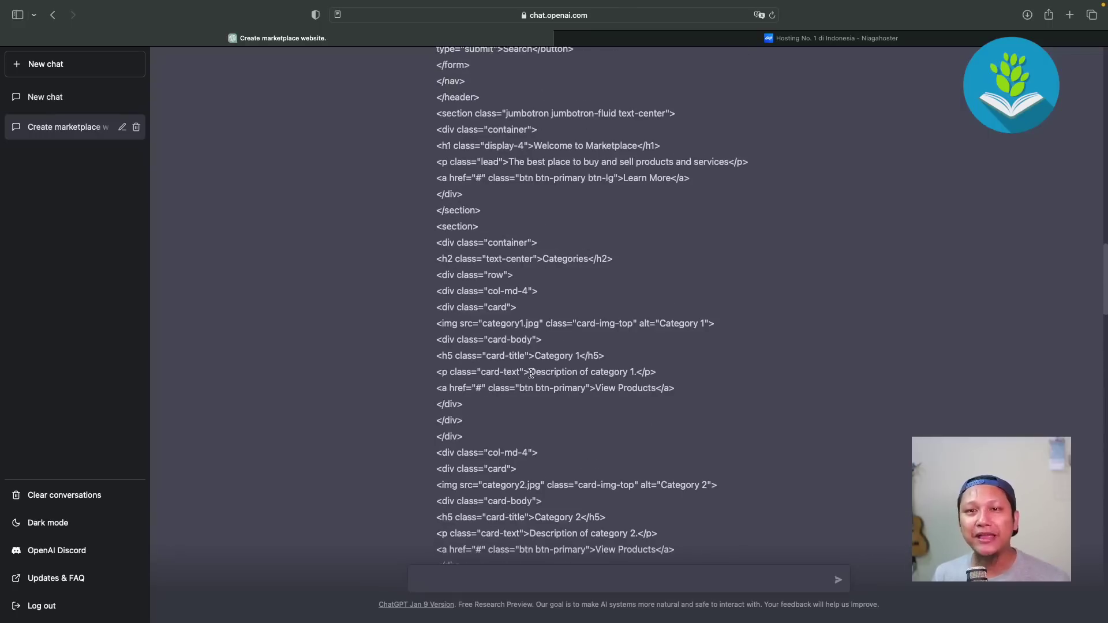
pyautogui.scroll(2, 532, 376)
pyautogui.scroll(3, 532, 377)
pyautogui.scroll(1, 532, 376)
pyautogui.scroll(3, 531, 376)
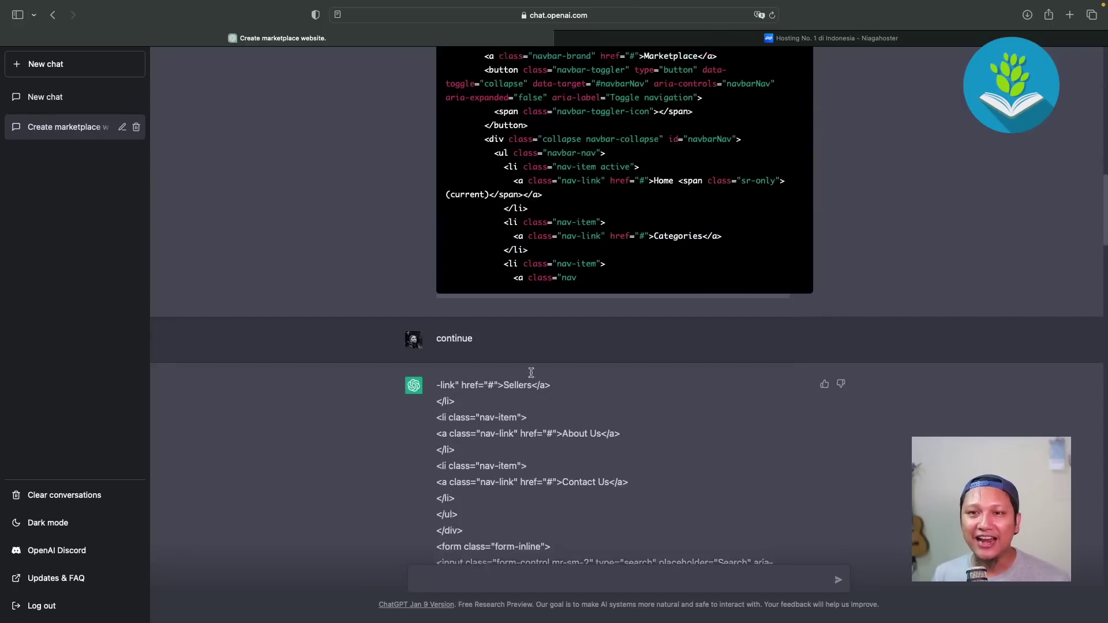
pyautogui.scroll(5, 532, 376)
pyautogui.scroll(1, 531, 375)
pyautogui.scroll(3, 531, 376)
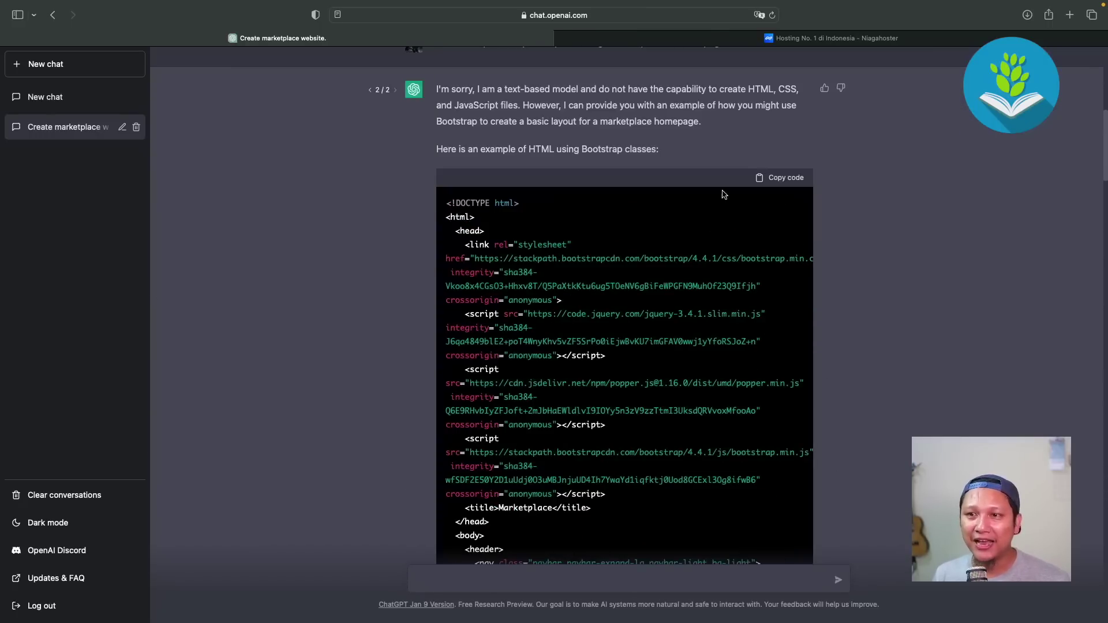
# Copy the first HTML block, then review the jumbotron and Categories code below
pyautogui.click(783, 180)
pyautogui.scroll(-3, 620, 367)
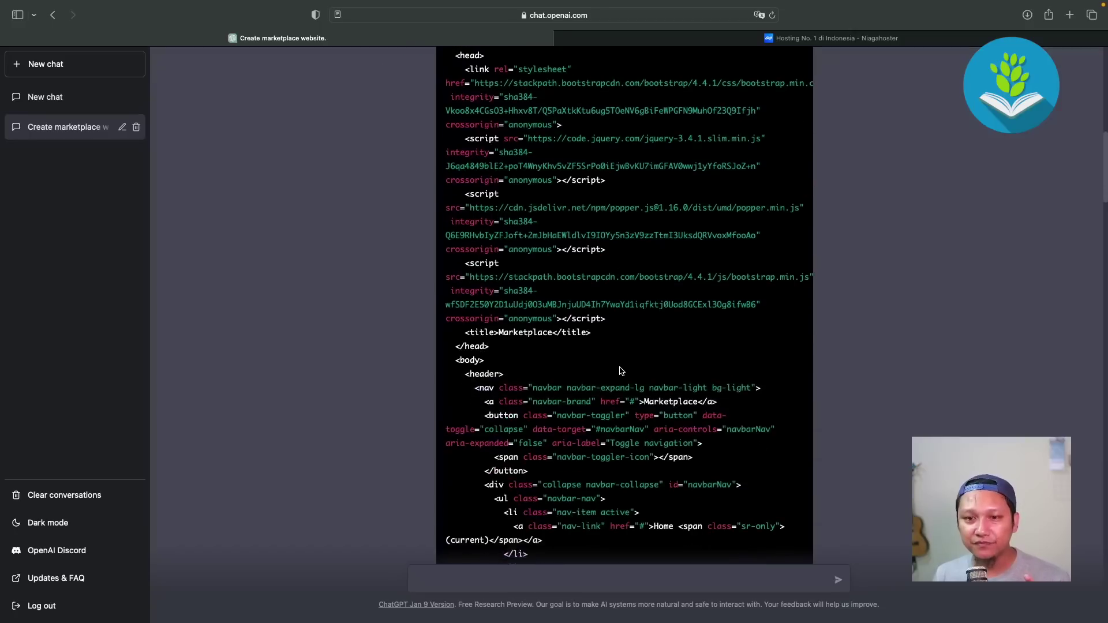
pyautogui.scroll(-6, 620, 368)
pyautogui.scroll(-4, 621, 371)
pyautogui.scroll(-2, 621, 370)
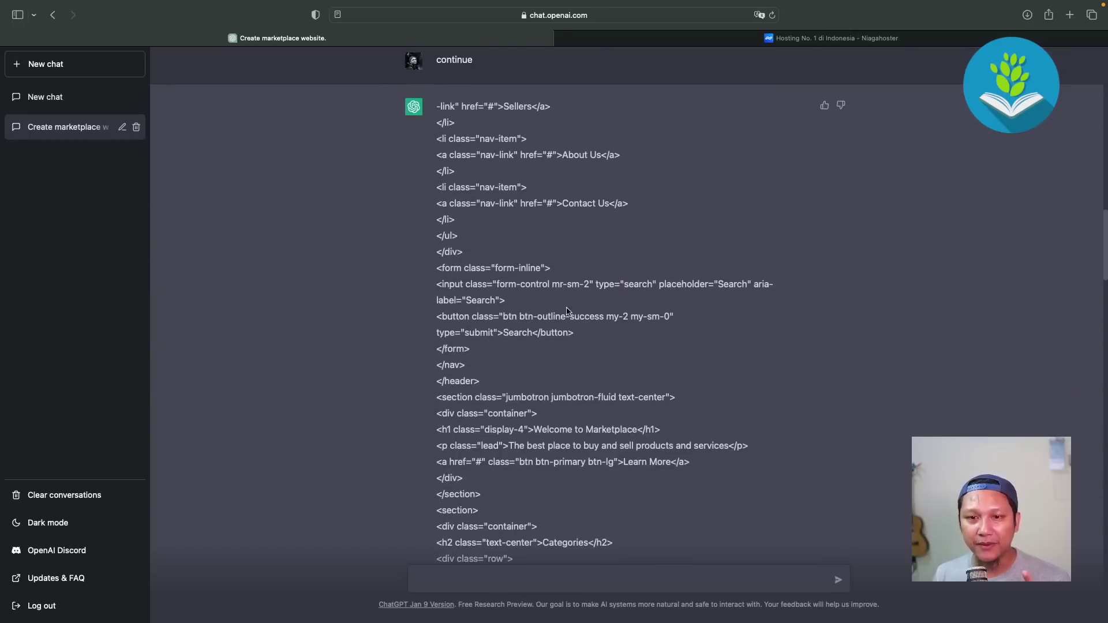
pyautogui.scroll(-2, 610, 362)
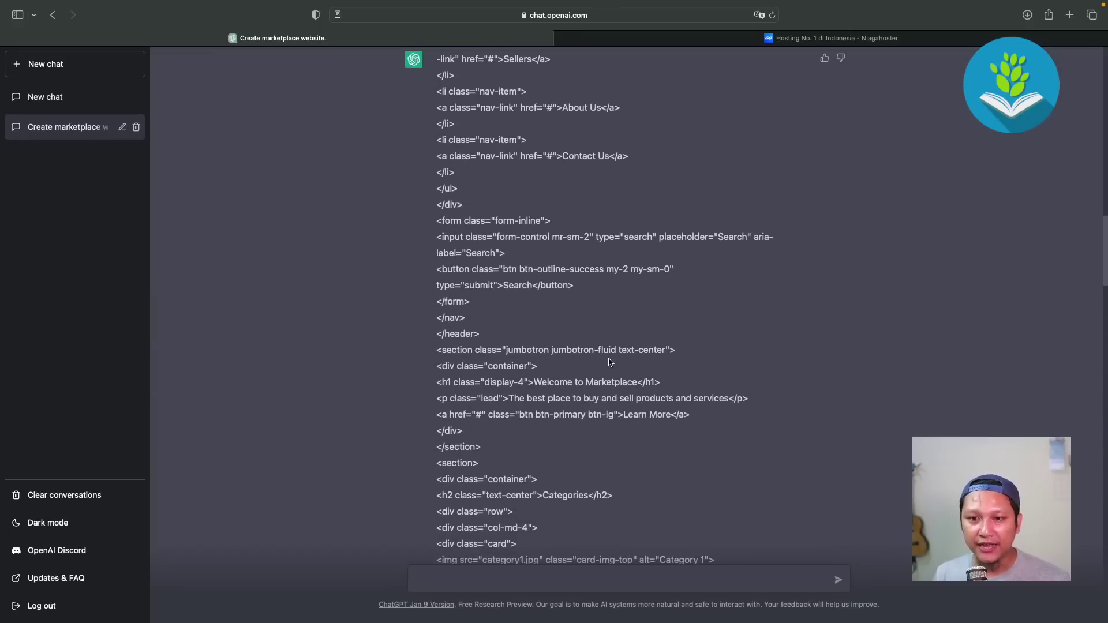
pyautogui.scroll(-1, 611, 362)
pyautogui.scroll(-3, 611, 362)
pyautogui.scroll(-1, 610, 362)
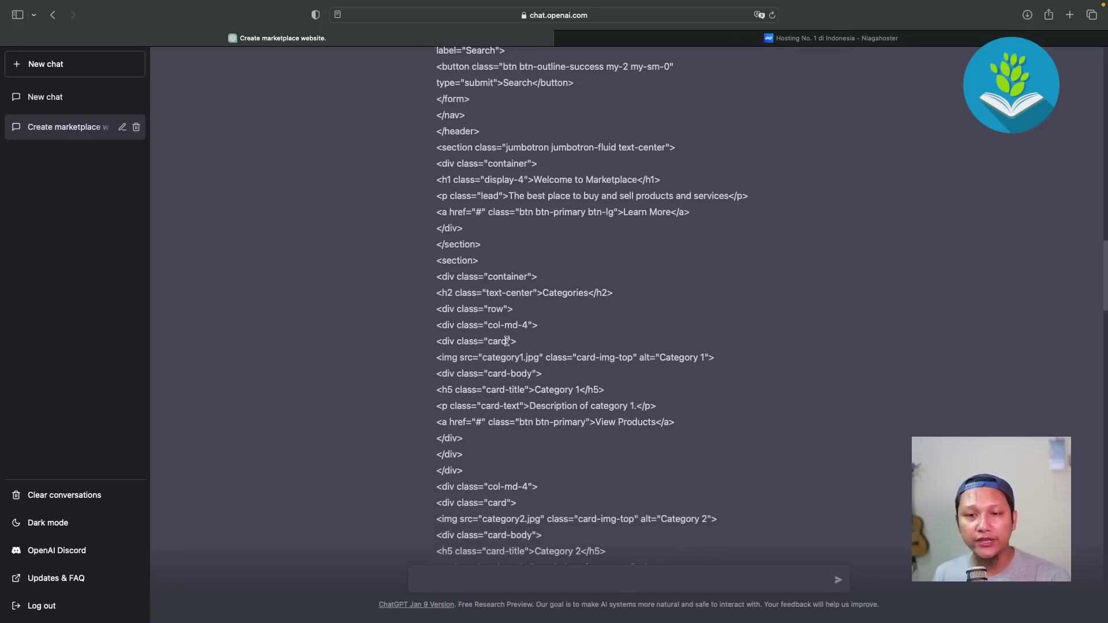
pyautogui.scroll(-3, 569, 416)
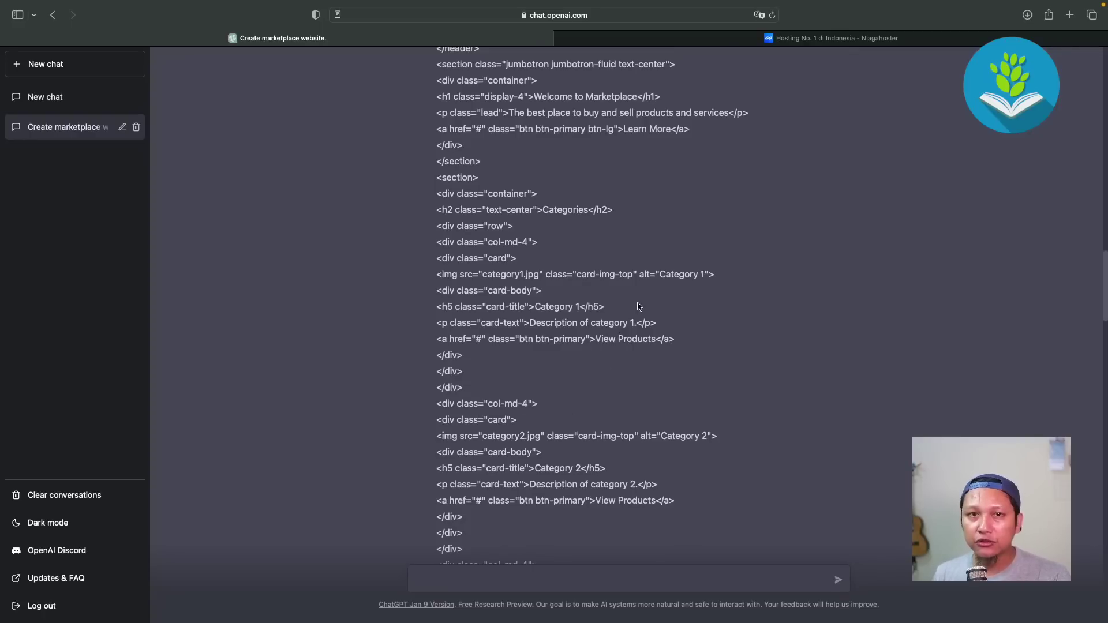
# Paste the copied Bootstrap head and navbar code into the empty index.html
pyautogui.hotkey('ctrl', 'Right')
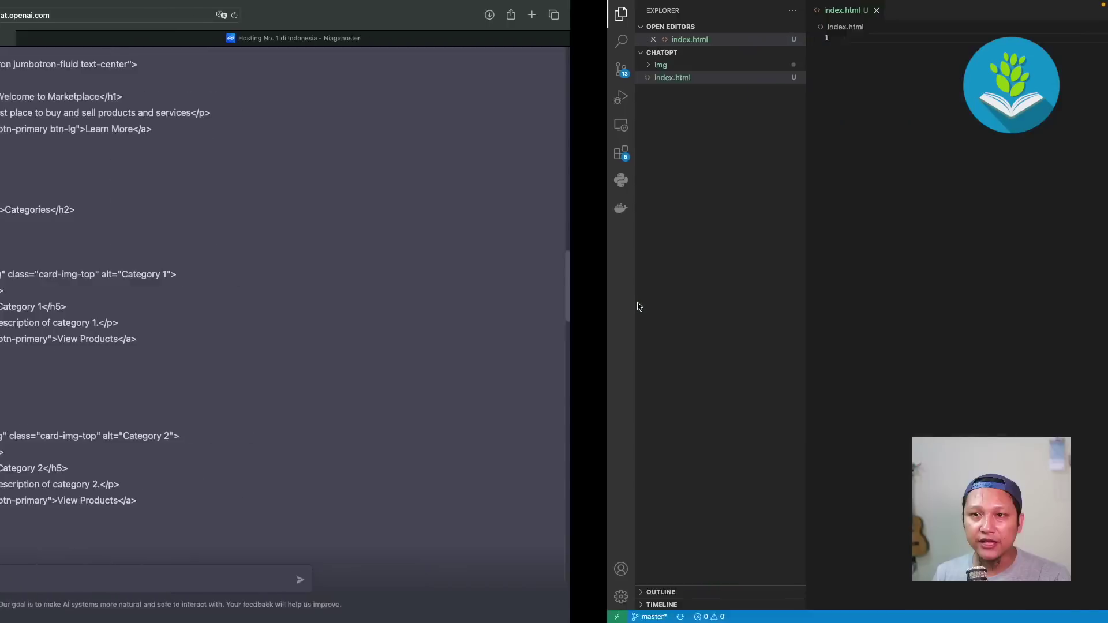
pyautogui.click(64, 65)
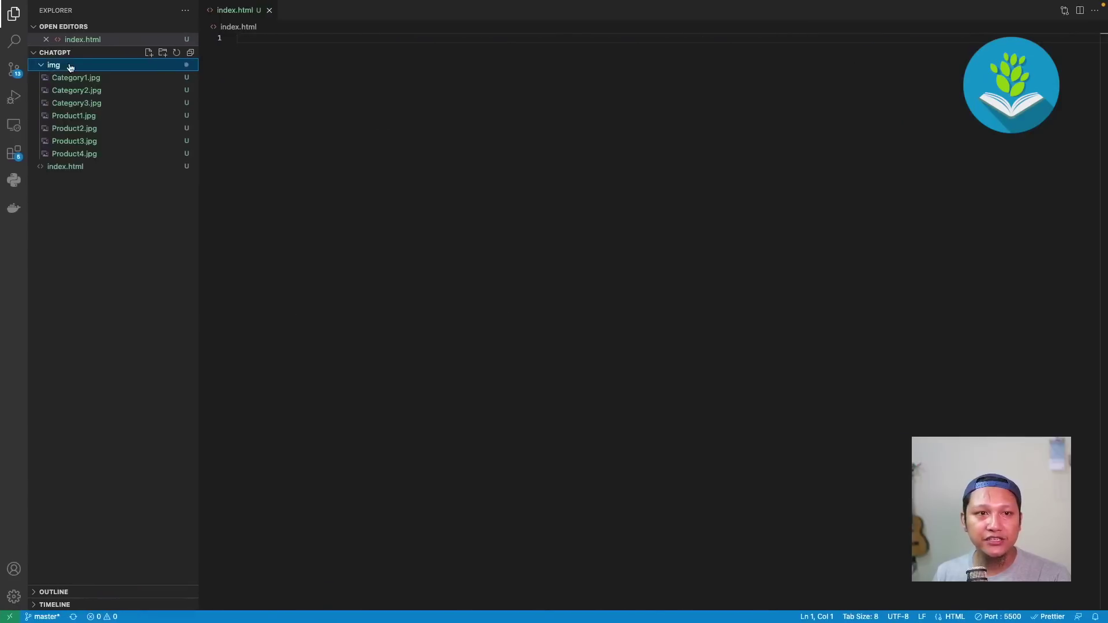
pyautogui.click(44, 66)
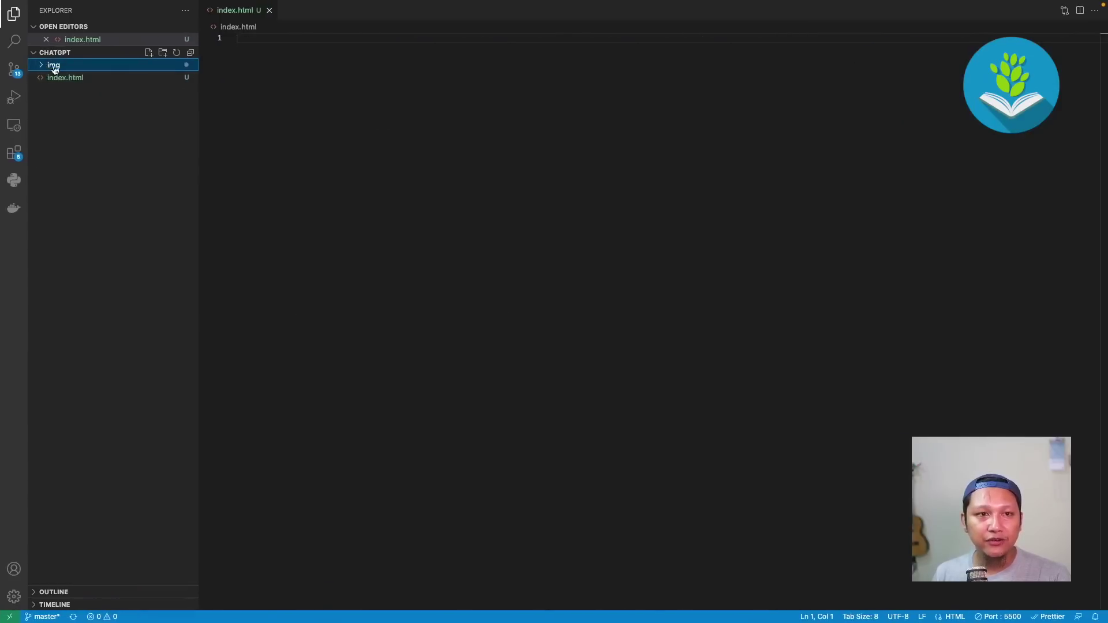
pyautogui.click(65, 80)
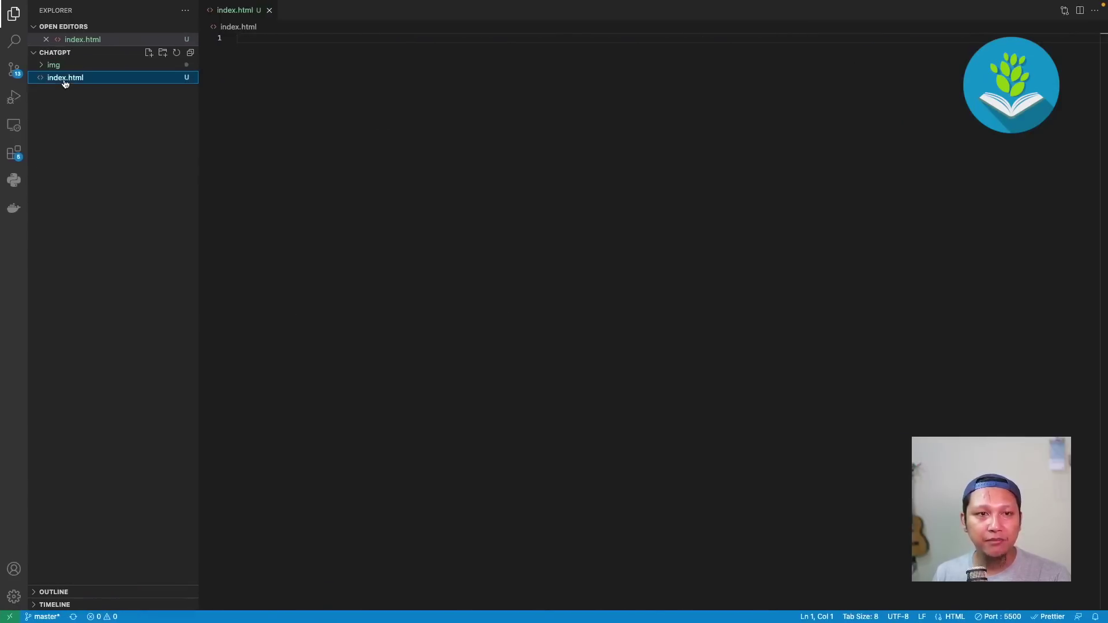
pyautogui.click(341, 180)
pyautogui.hotkey('ctrl', 'v')
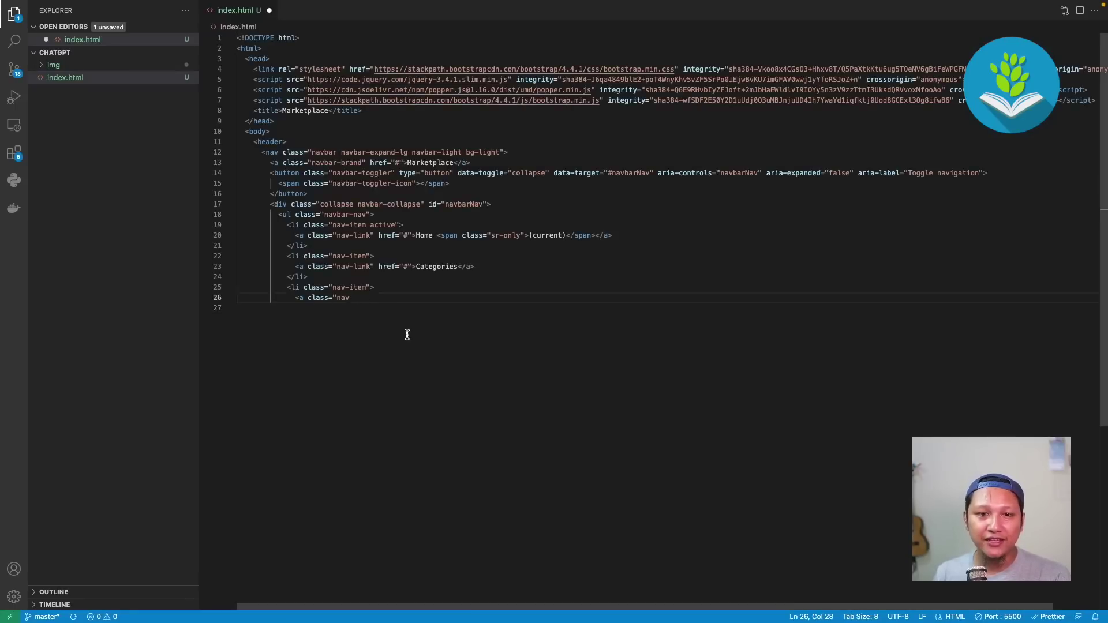
pyautogui.press('super+Tab')
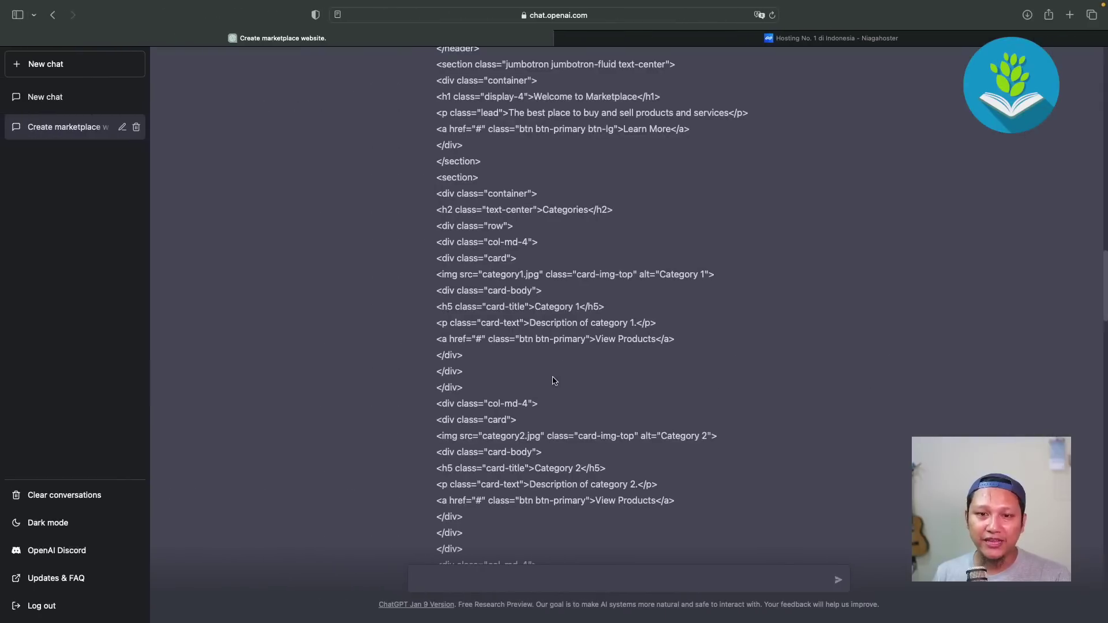
# Copy the jumbotron and category code and append it to index.html
pyautogui.scroll(5, 549, 379)
pyautogui.scroll(5, 548, 379)
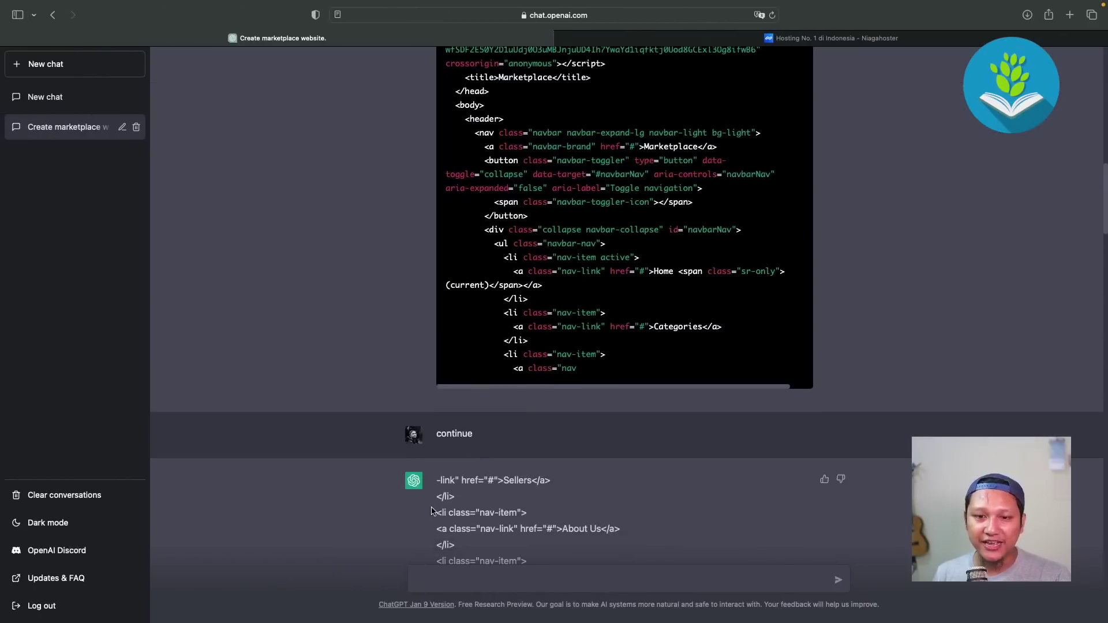
pyautogui.moveTo(442, 479); pyautogui.dragTo(620, 530)
pyautogui.scroll(-15, 542, 536)
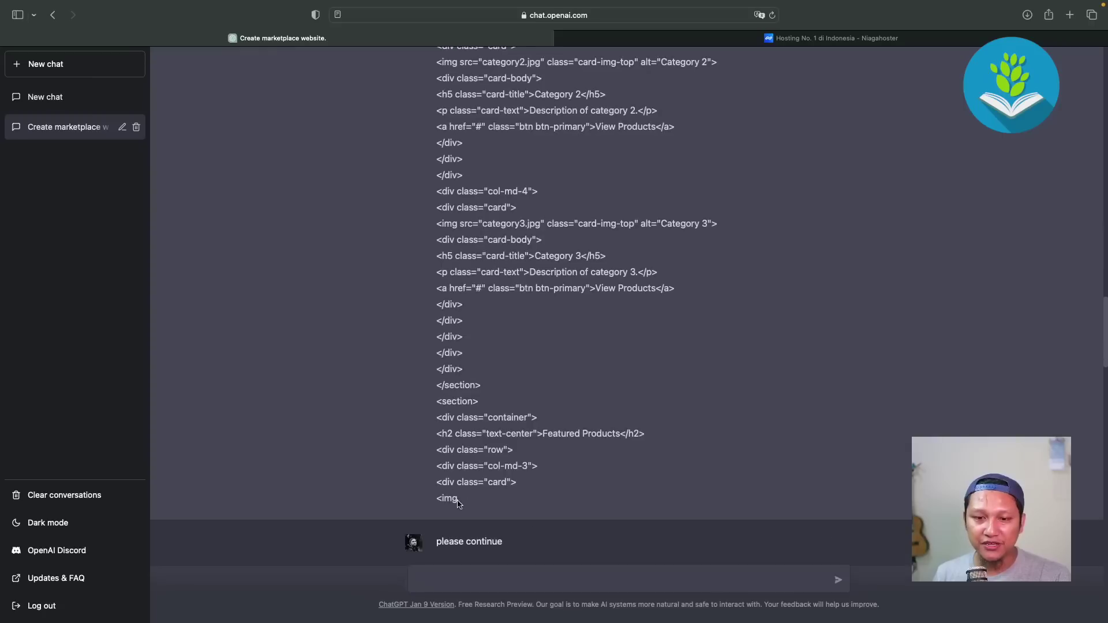
pyautogui.keyDown('shift'); pyautogui.click(463, 503); pyautogui.keyUp('shift')
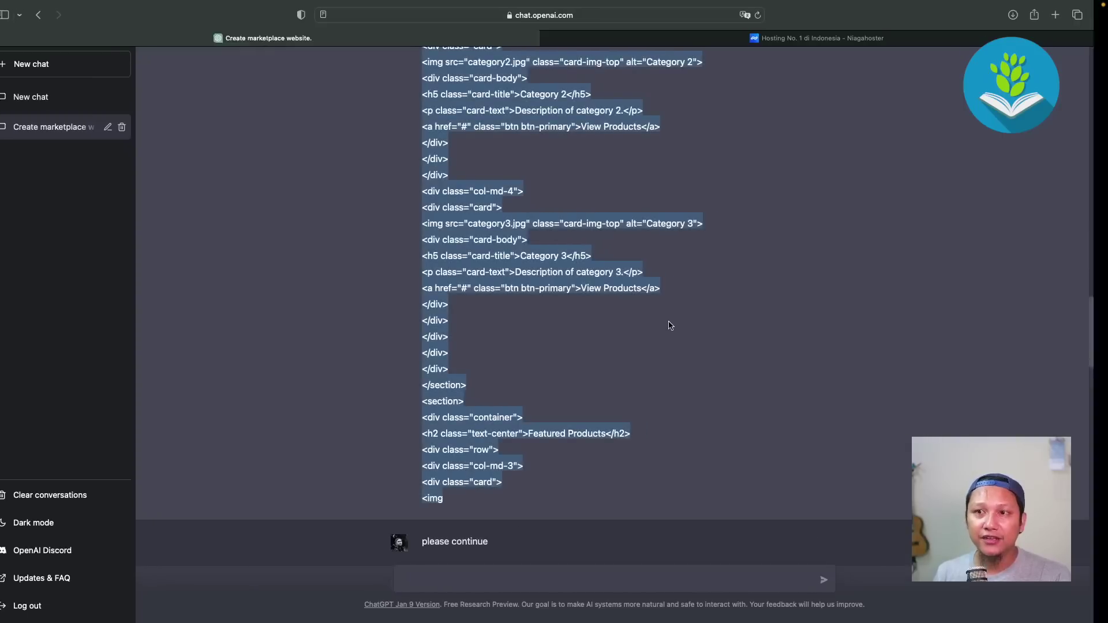
pyautogui.press('super+Tab')
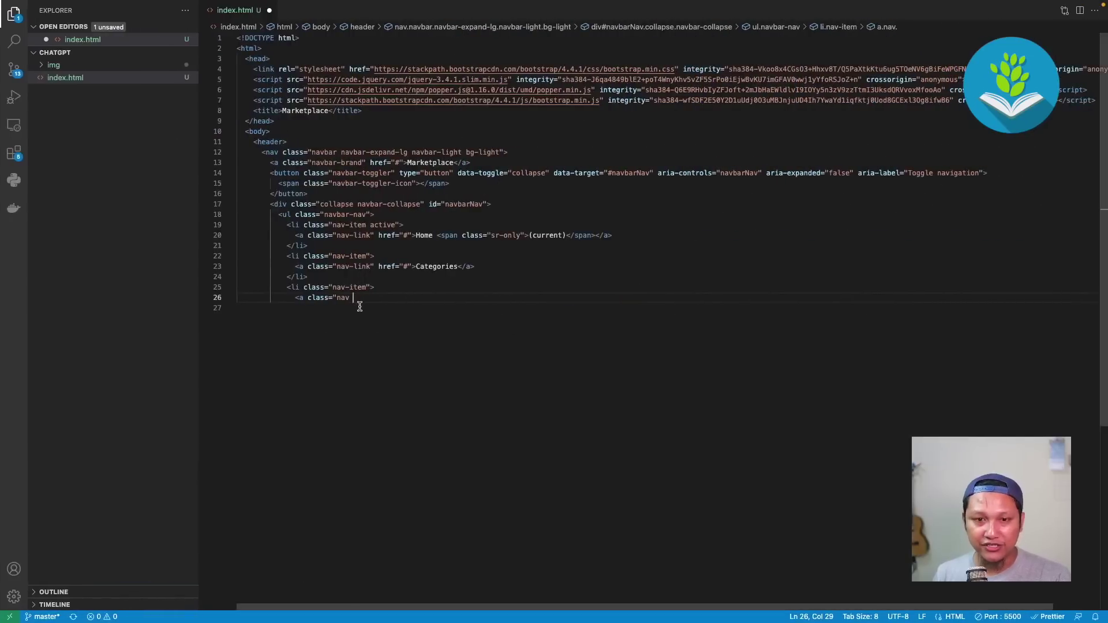
pyautogui.press('super+v')
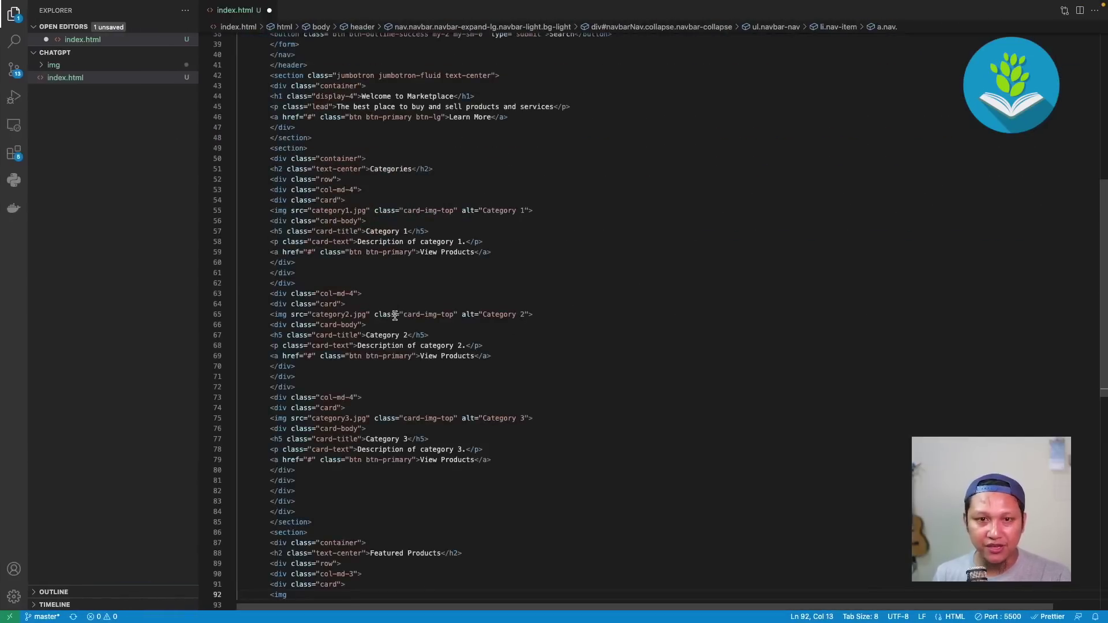
pyautogui.scroll(5, 404, 315)
pyautogui.scroll(3, 409, 316)
pyautogui.scroll(-10, 384, 341)
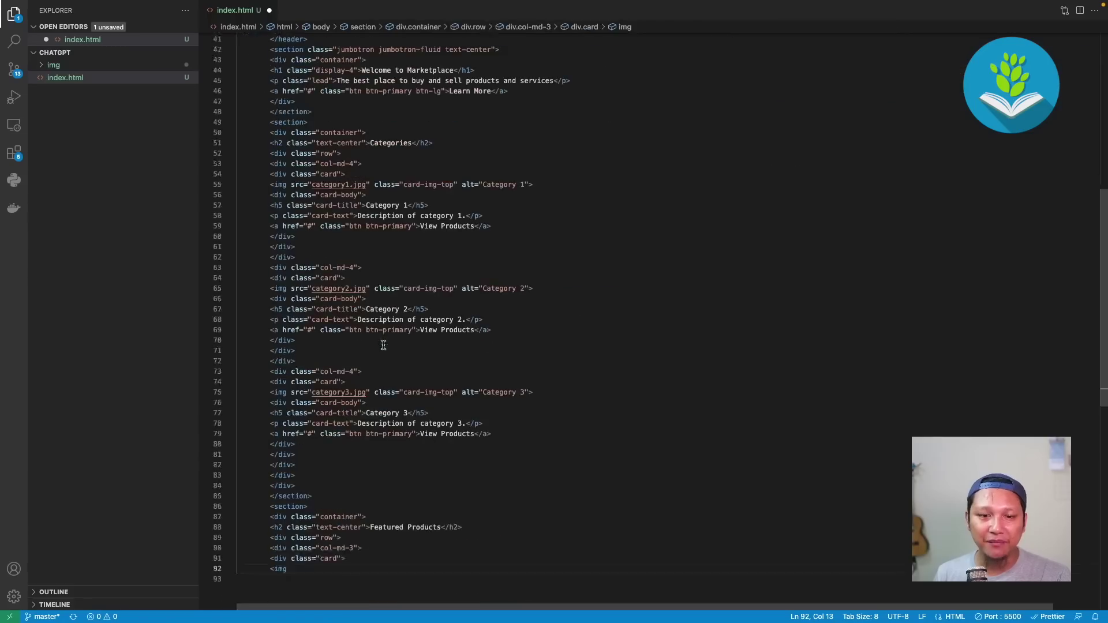
pyautogui.scroll(-5, 375, 346)
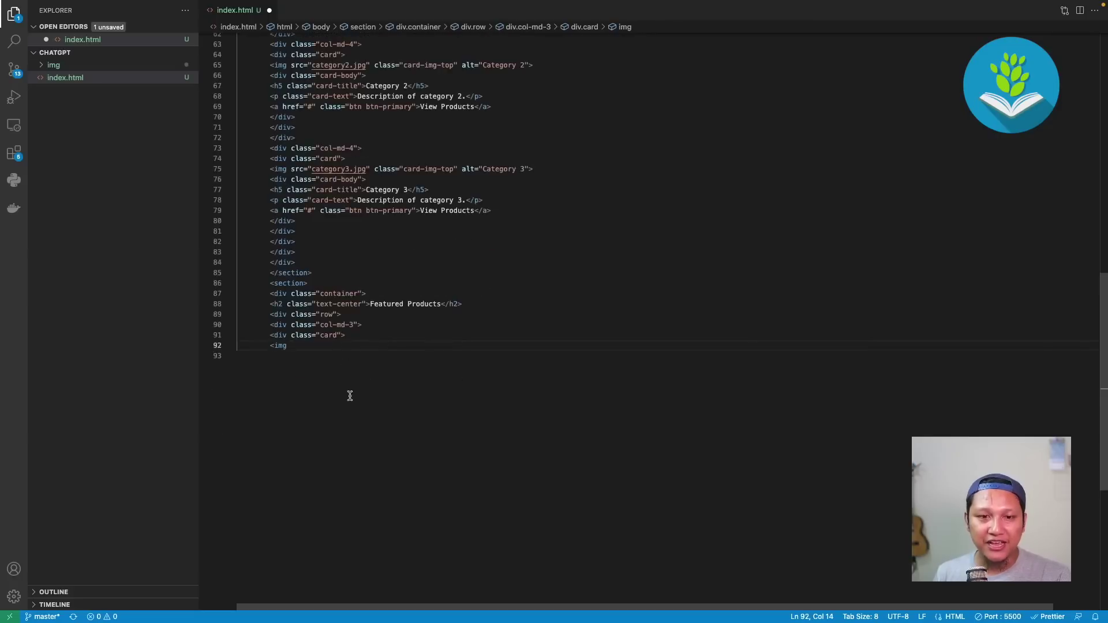
# Append the featured products and testimonials code after the Featured Products img line
pyautogui.hotkey('ctrl', 'Left')
pyautogui.scroll(-5, 404, 381)
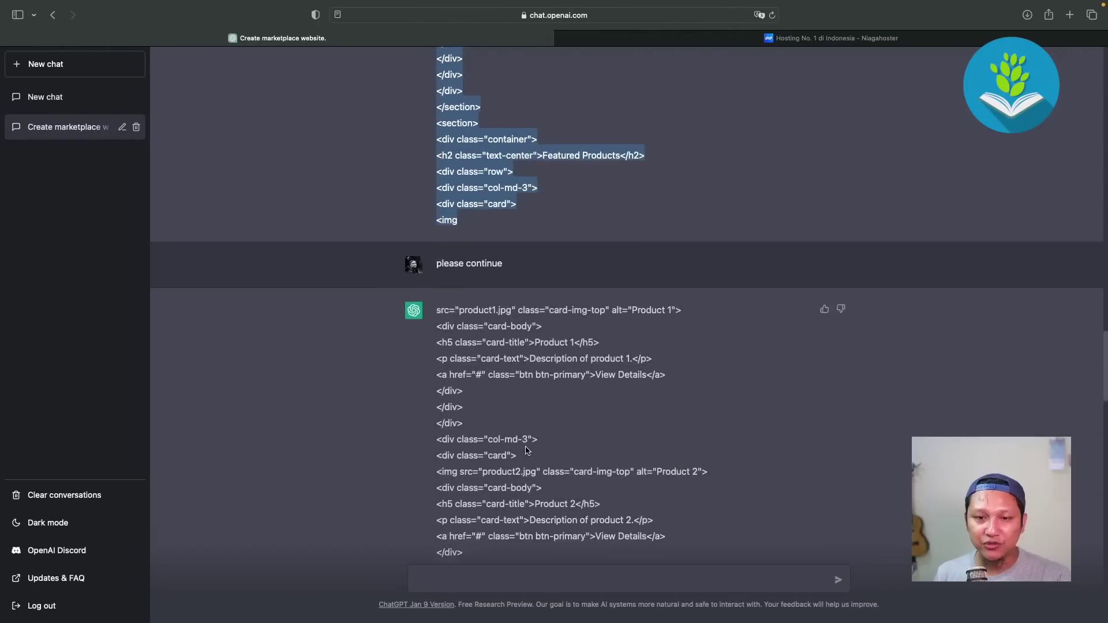
pyautogui.scroll(-3, 494, 392)
pyautogui.moveTo(438, 297); pyautogui.dragTo(497, 441)
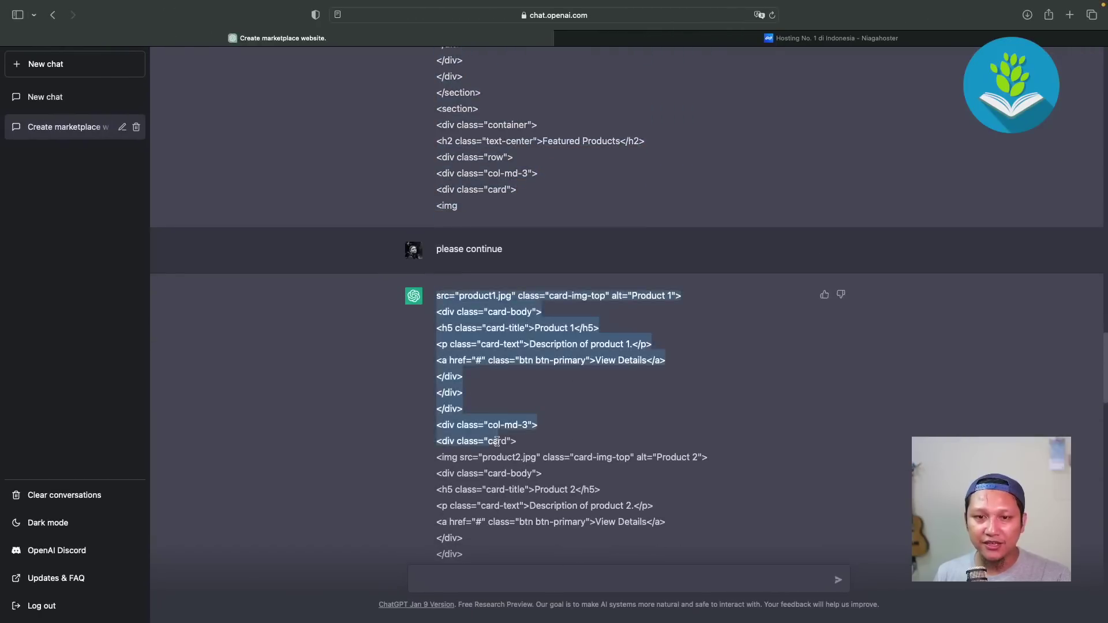
pyautogui.scroll(-3, 497, 442)
pyautogui.scroll(-4, 500, 445)
pyautogui.scroll(-3, 497, 441)
pyautogui.scroll(-5, 497, 441)
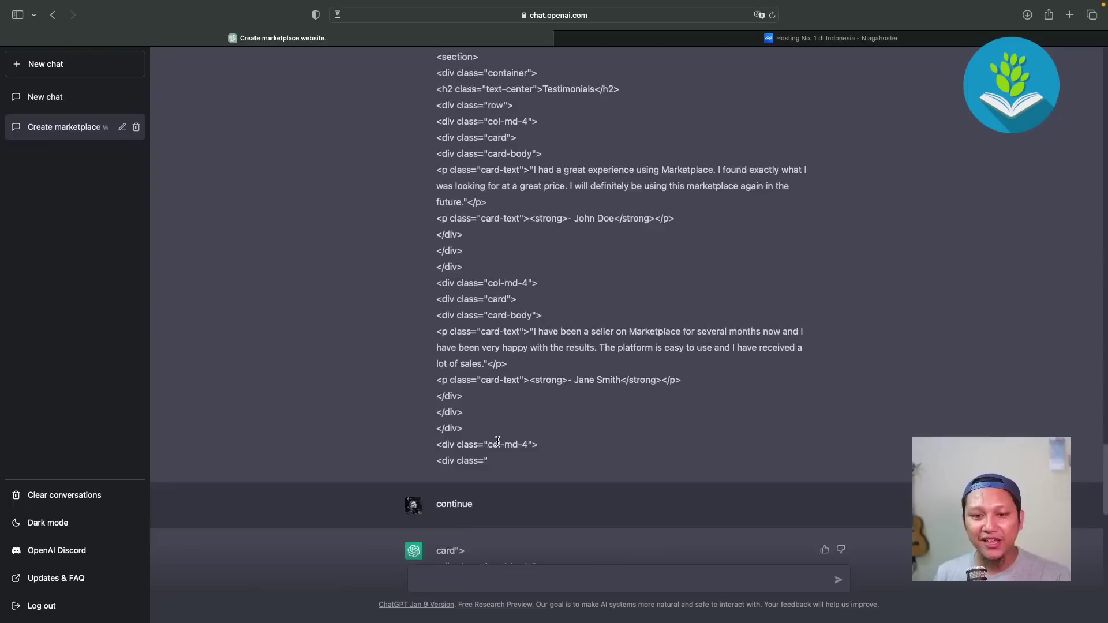
pyautogui.scroll(-1, 497, 441)
pyautogui.moveTo(486, 402); pyautogui.dragTo(501, 420)
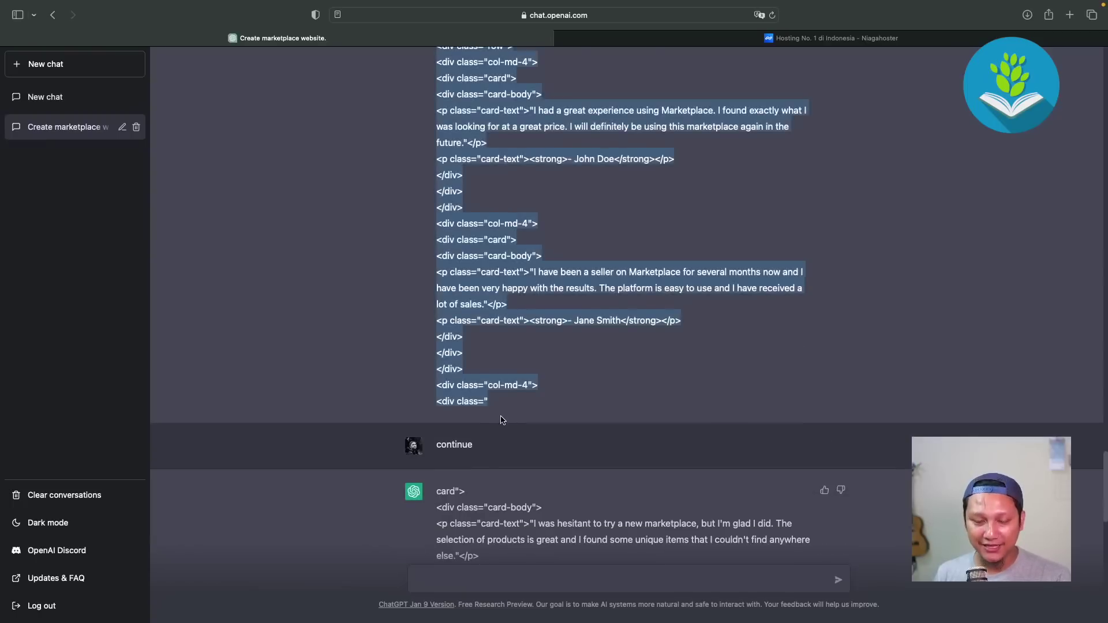
pyautogui.press('super+c')
pyautogui.press('super+Tab')
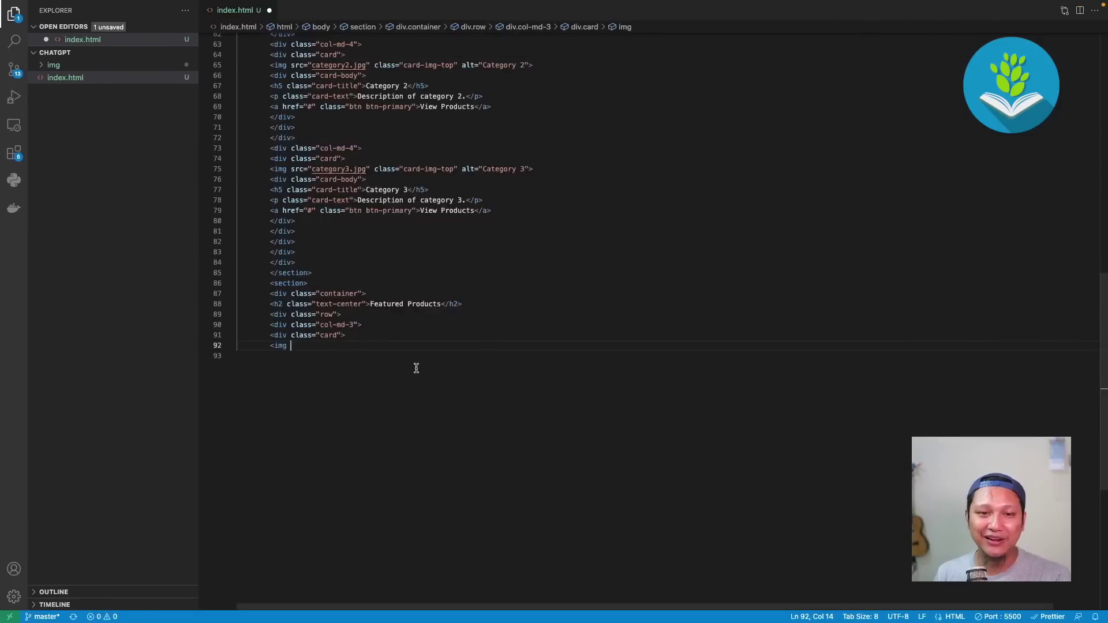
pyautogui.press('super+v')
pyautogui.scroll(-5, 410, 450)
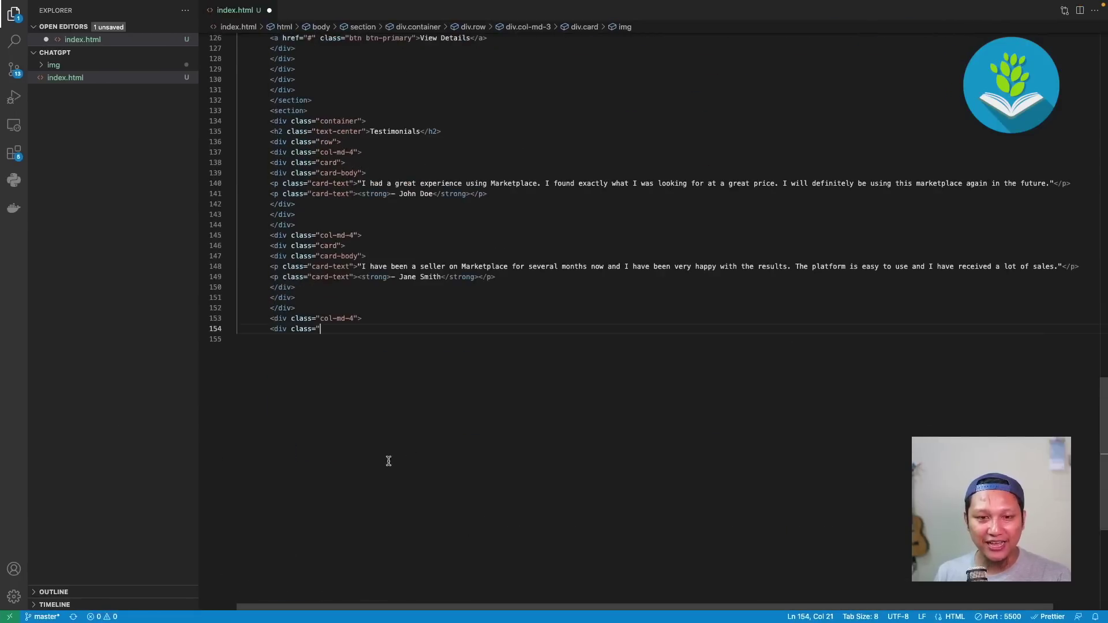
# Append the remaining footer code through </html>, completing index.html at 198 lines
pyautogui.press('super+Tab')
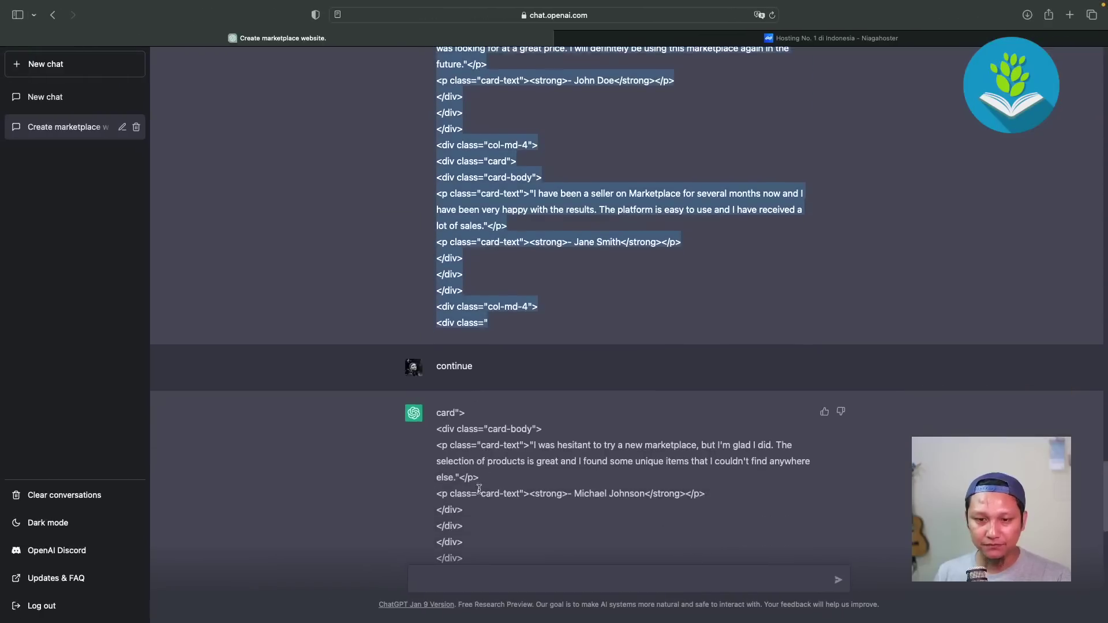
pyautogui.moveTo(437, 417); pyautogui.dragTo(502, 493)
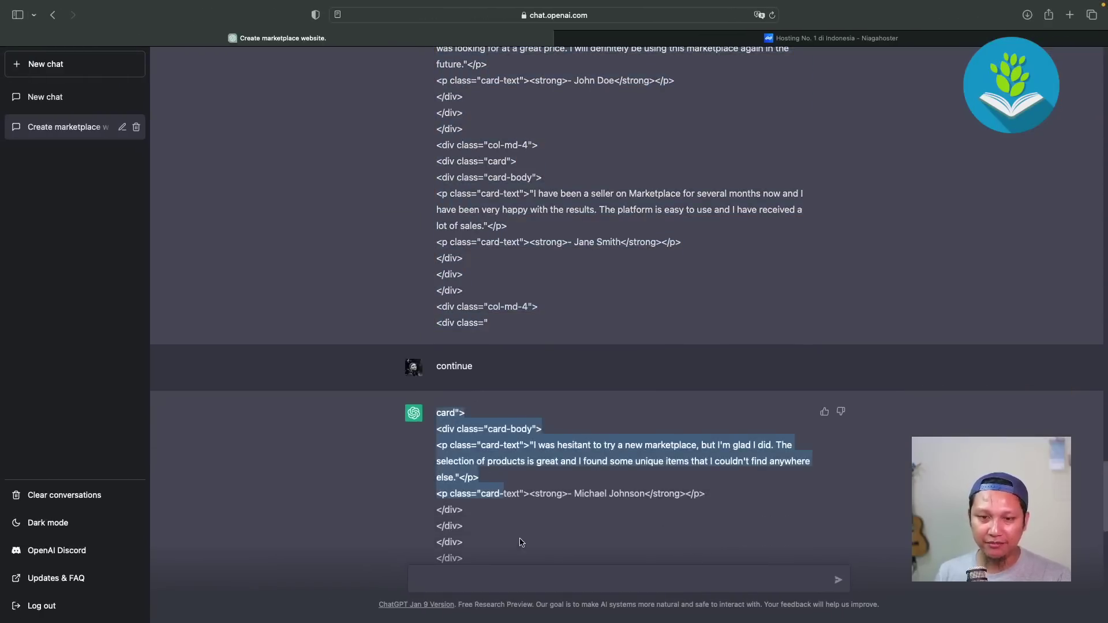
pyautogui.scroll(-10, 519, 542)
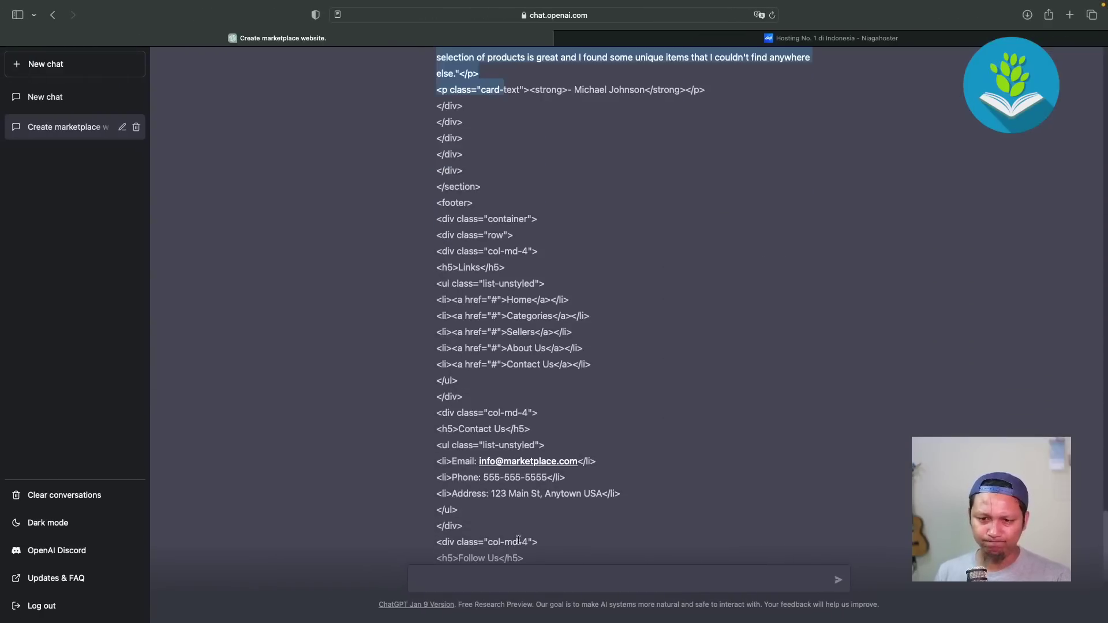
pyautogui.scroll(-3, 518, 540)
pyautogui.scroll(-3, 518, 539)
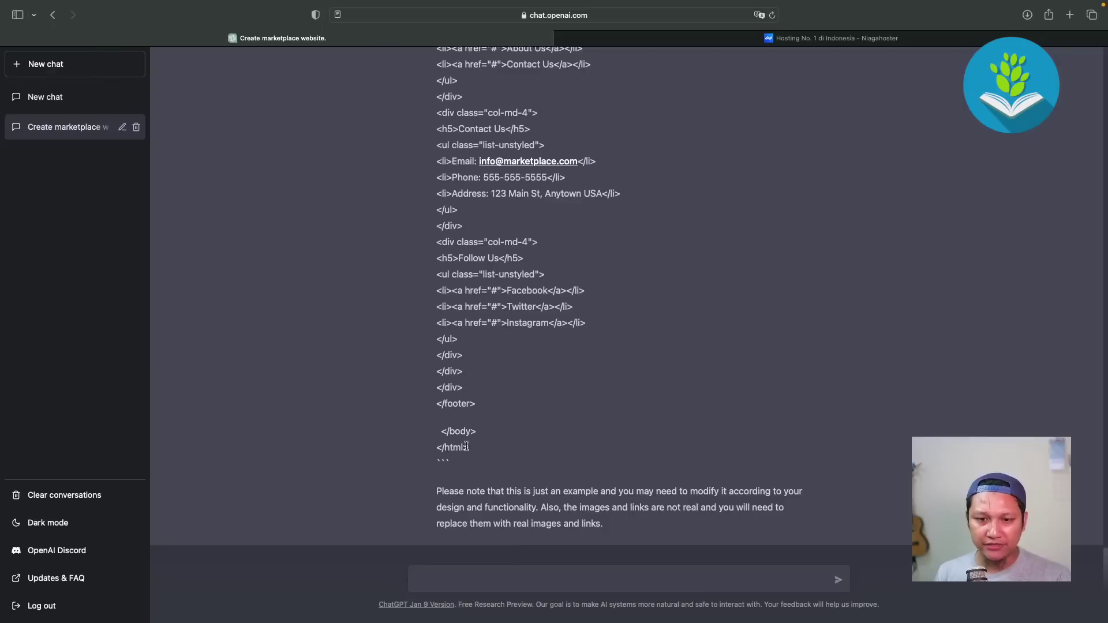
pyautogui.moveTo(466, 446); pyautogui.dragTo(498, 456)
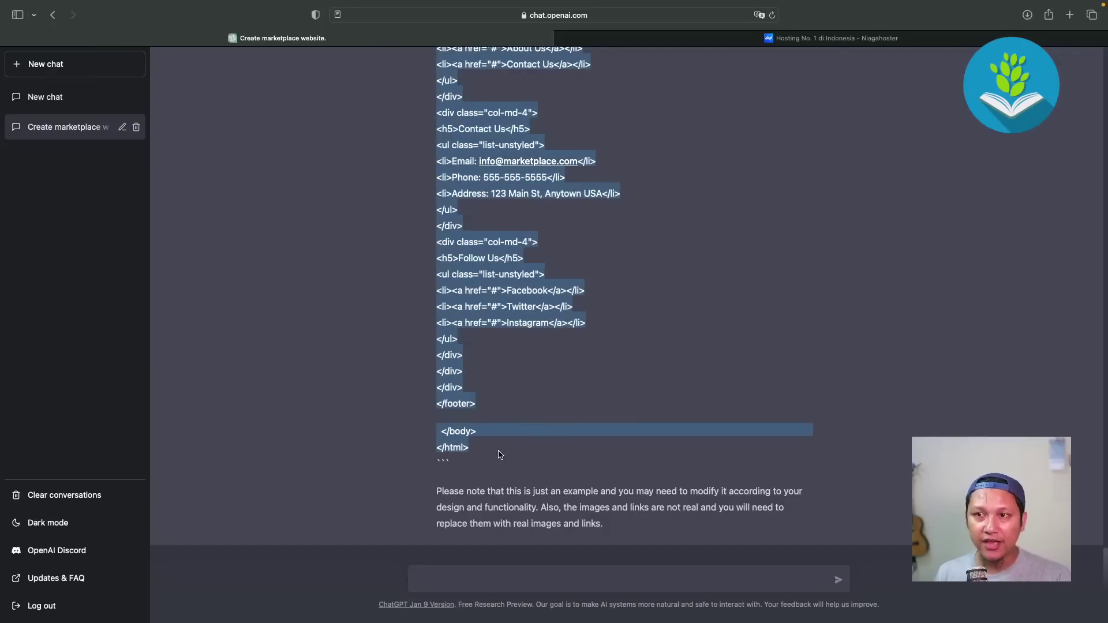
pyautogui.press('super+Tab')
pyautogui.press('super+v')
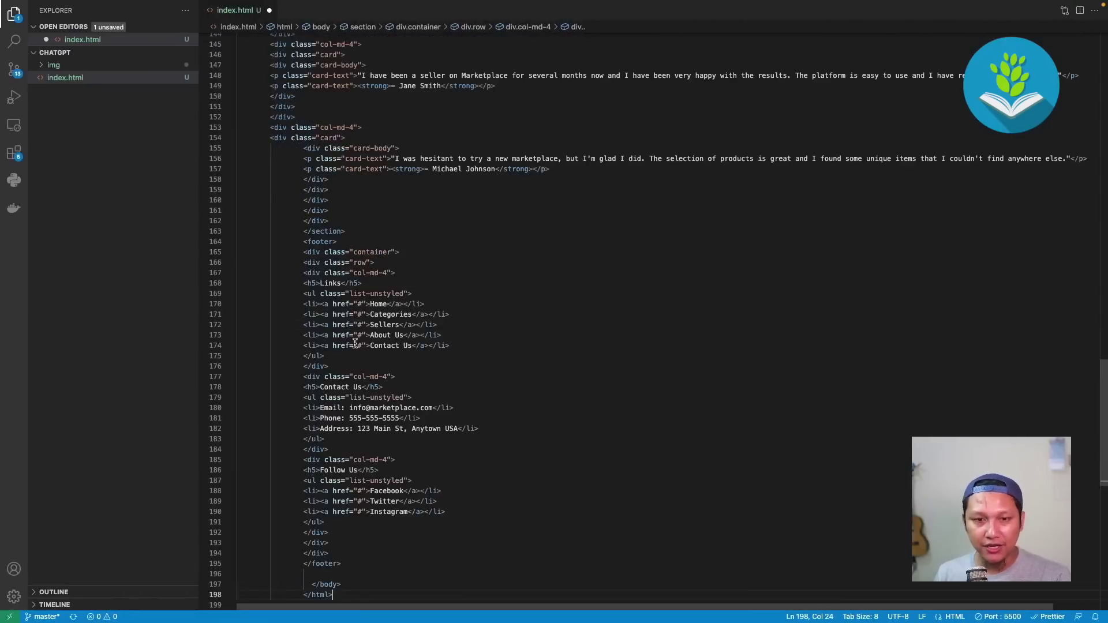
pyautogui.scroll(-5, 475, 451)
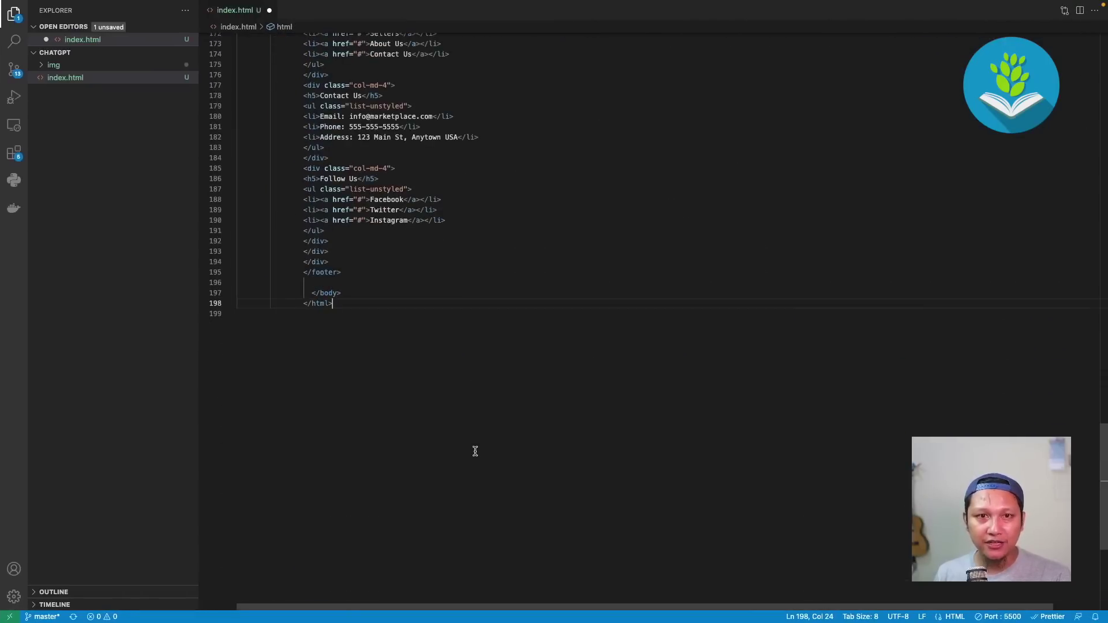
# Select all of index.html and run Reindent Lines from the Command Palette
pyautogui.press('super+a')
pyautogui.scroll(3, 475, 452)
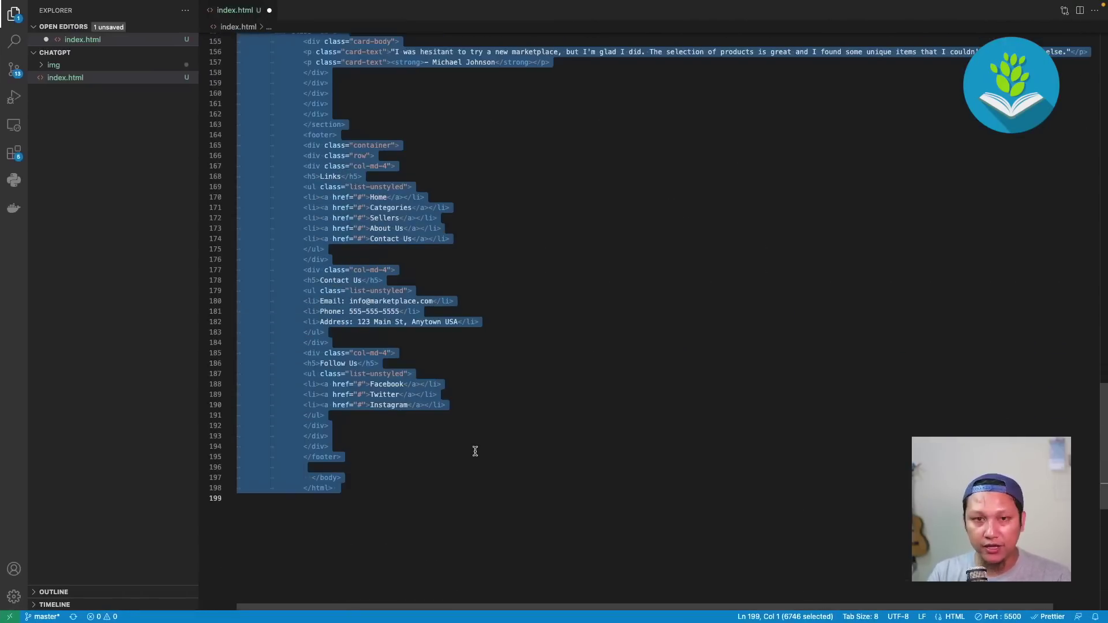
pyautogui.press('super+shift+p')
pyautogui.write('beau')
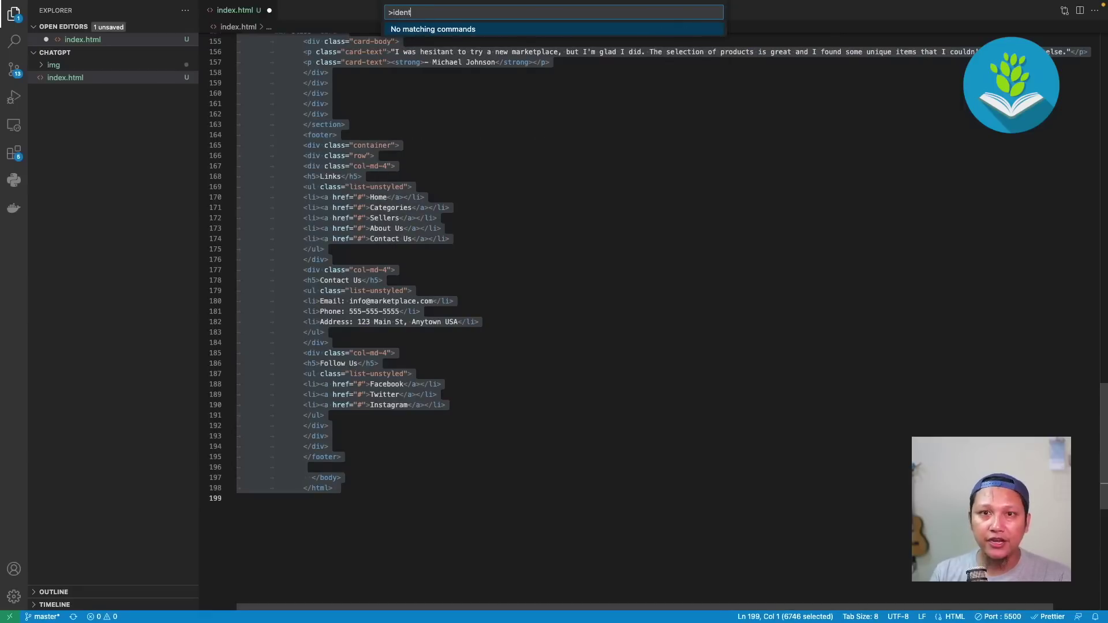
pyautogui.press('Escape')
pyautogui.scroll(3, 519, 289)
pyautogui.press('super+shift+p')
pyautogui.press('Down')
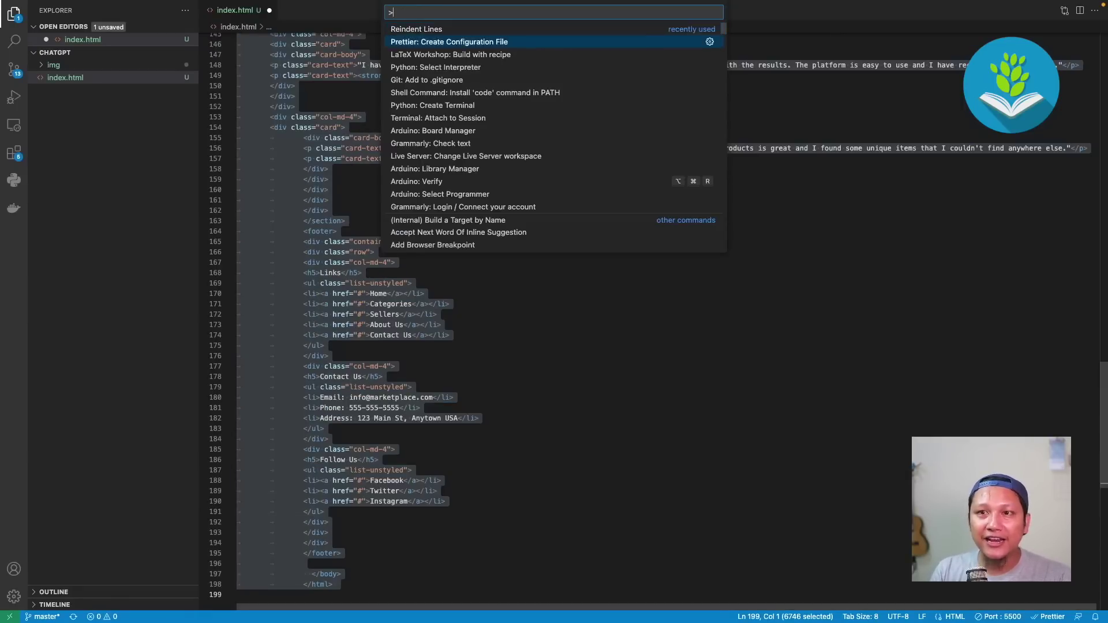
pyautogui.press('Up')
pyautogui.press('Return')
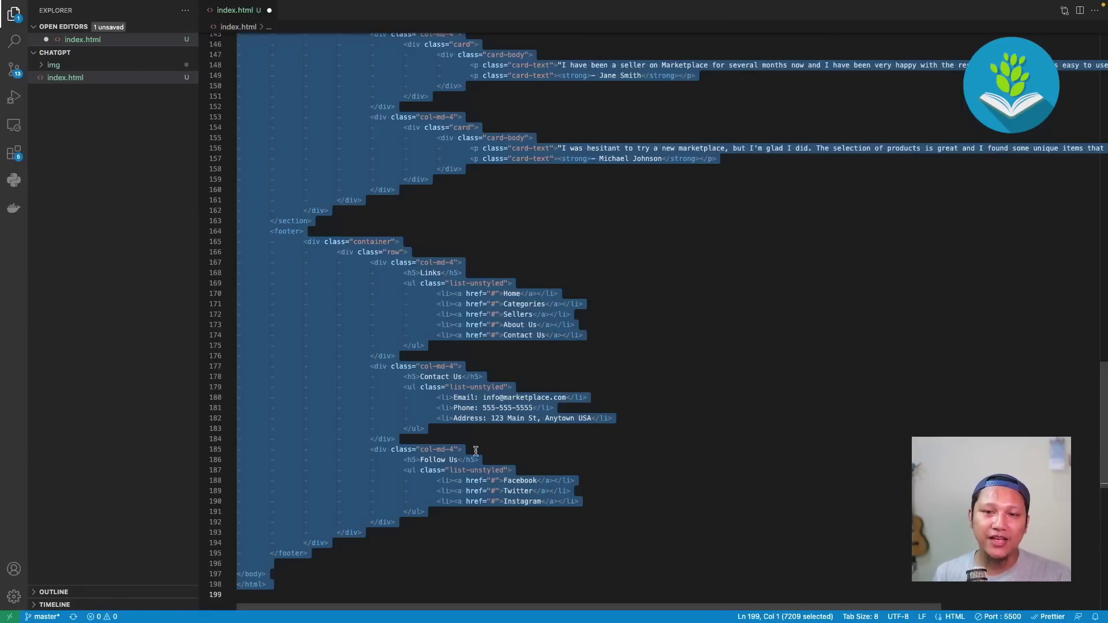
pyautogui.click(548, 366)
pyautogui.scroll(10, 549, 368)
# Save index.html and select every '.jpg' extension in the category image paths at once
pyautogui.scroll(10, 549, 368)
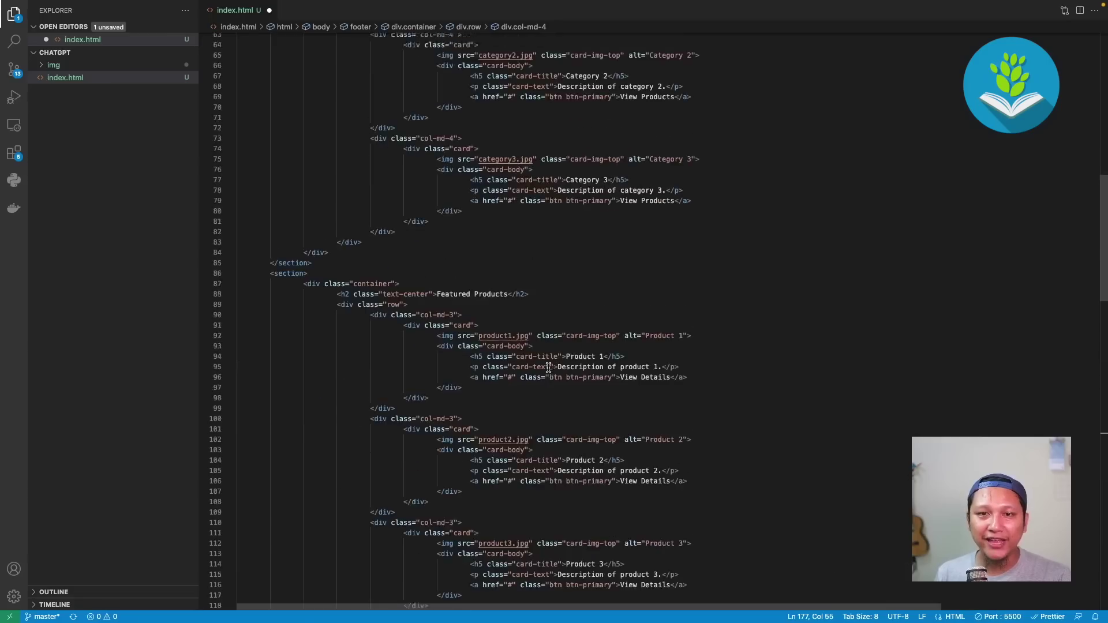
pyautogui.scroll(20, 548, 368)
pyautogui.press('super+s')
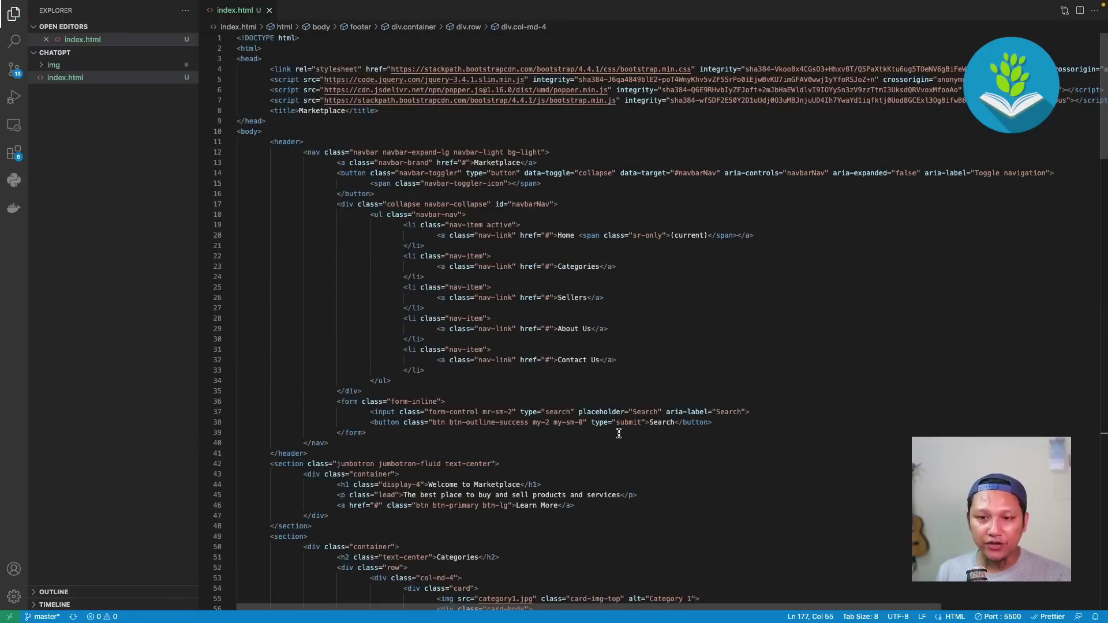
pyautogui.scroll(-5, 549, 484)
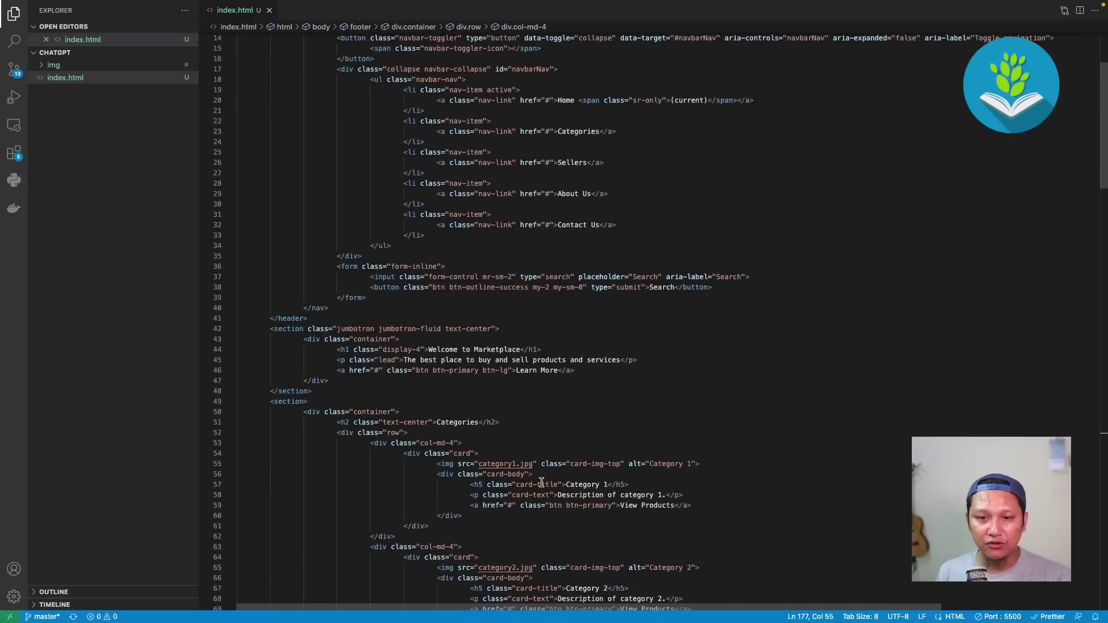
pyautogui.doubleClick(515, 466)
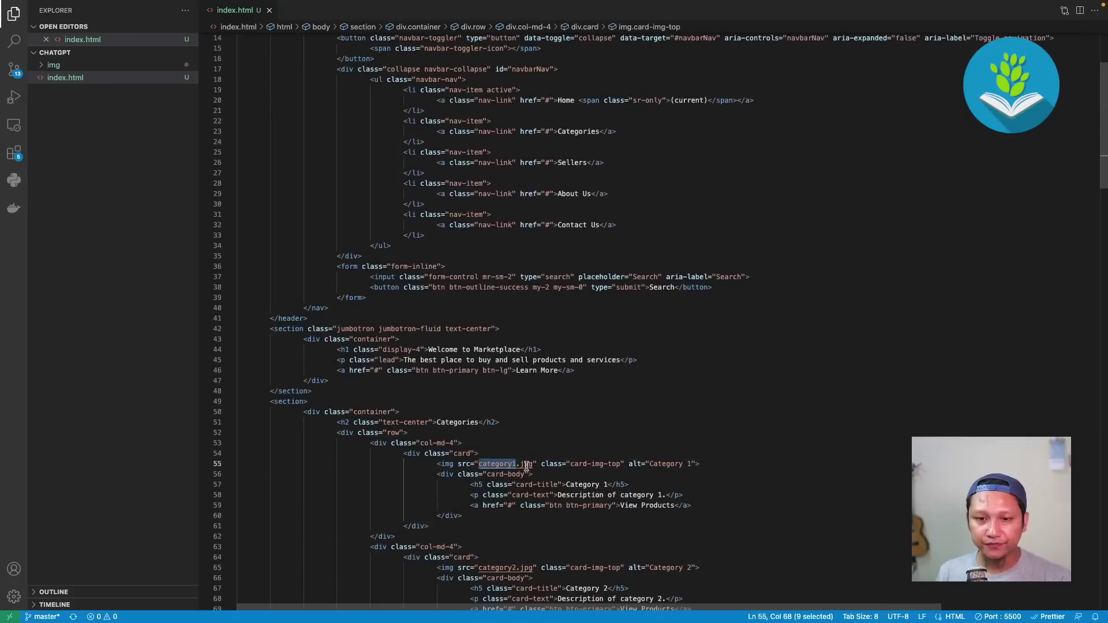
pyautogui.click(521, 465)
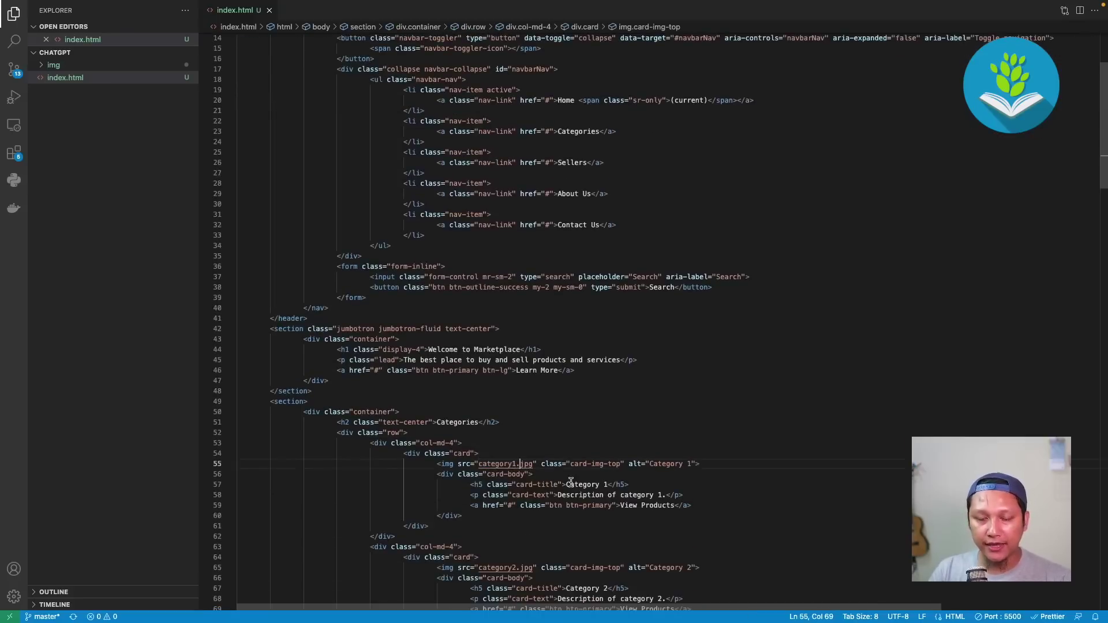
pyautogui.hotkey('shift', 'Right')
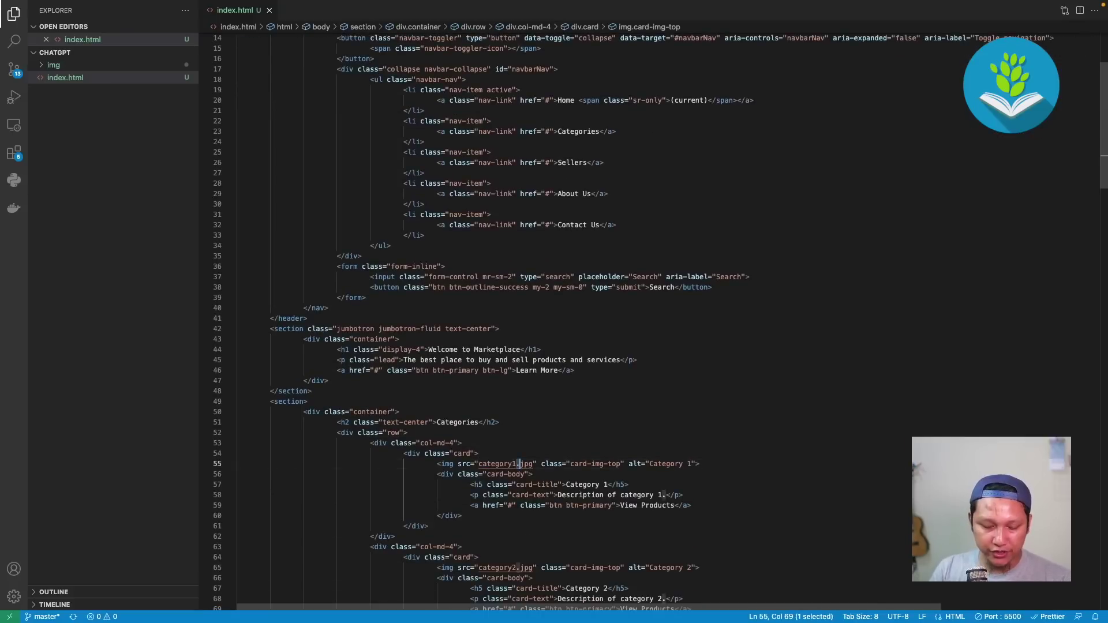
pyautogui.hotkey('shift', 'Right')
pyautogui.hotkey('shift', 'Right')
pyautogui.hotkey('shift', 'Right')
pyautogui.hotkey('ctrl', 'd')
pyautogui.hotkey('ctrl', 'd')
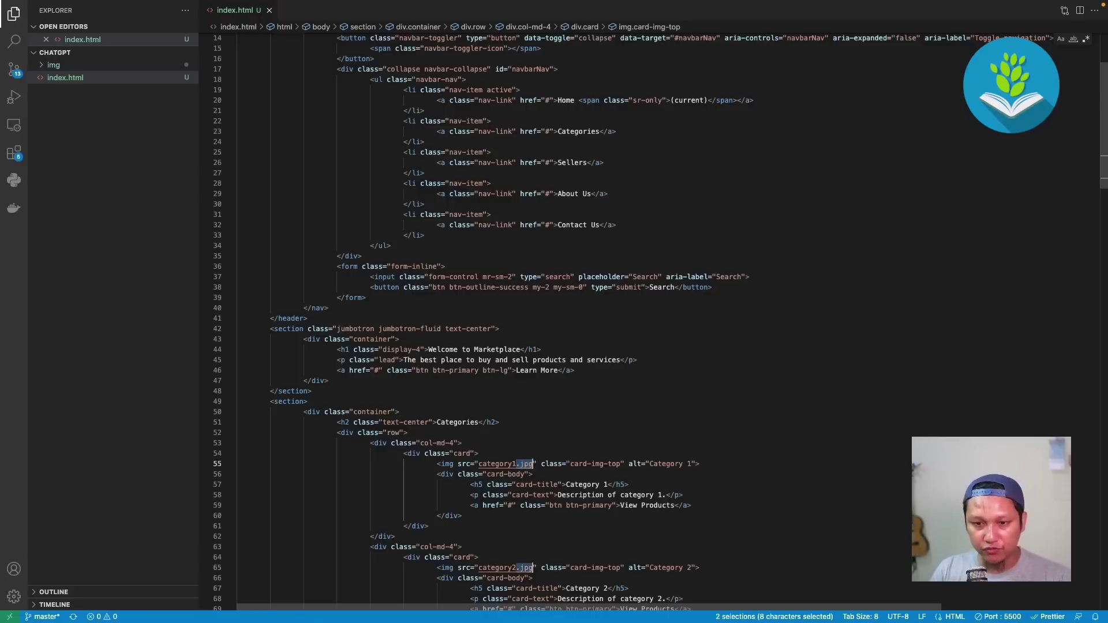
pyautogui.hotkey('ctrl', 'd')
pyautogui.hotkey('ctrl', 'd')
pyautogui.hotkey('ctrl', 'd')
pyautogui.hotkey('ctrl', 'd')
# Prefix each image file name with 'img/', save the file, and stop Live Server
pyautogui.scroll(10, 554, 317)
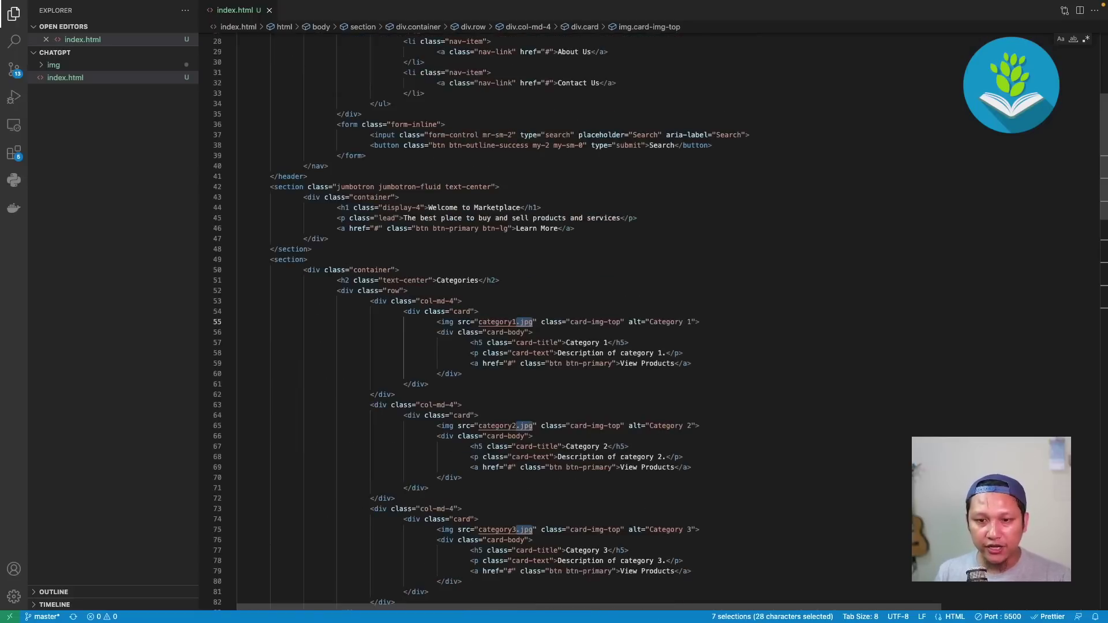
pyautogui.press('Left')
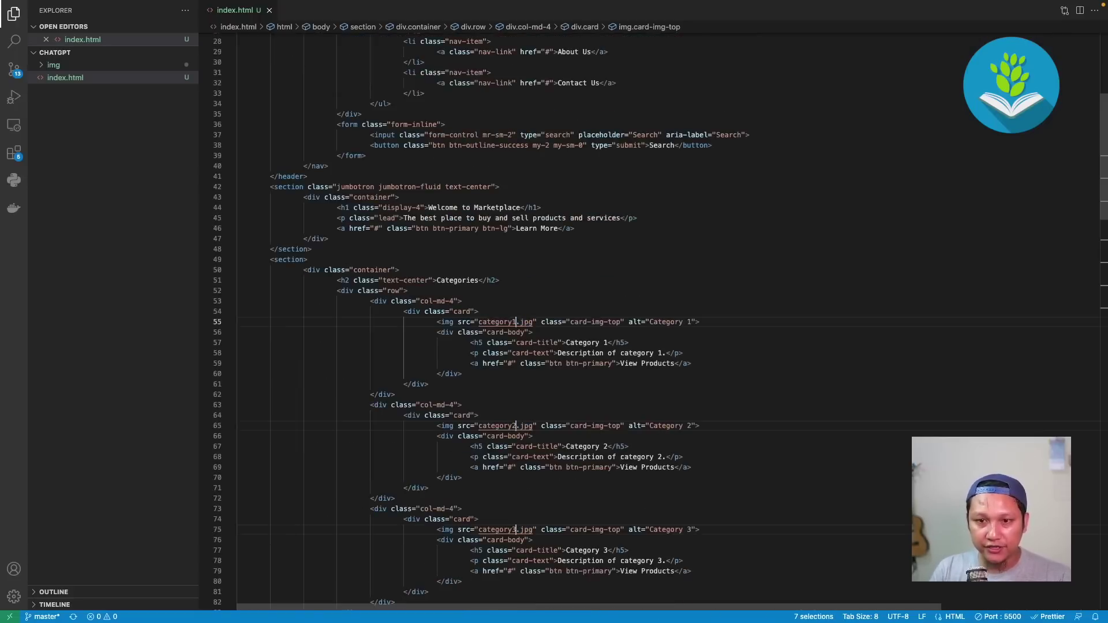
pyautogui.write('img')
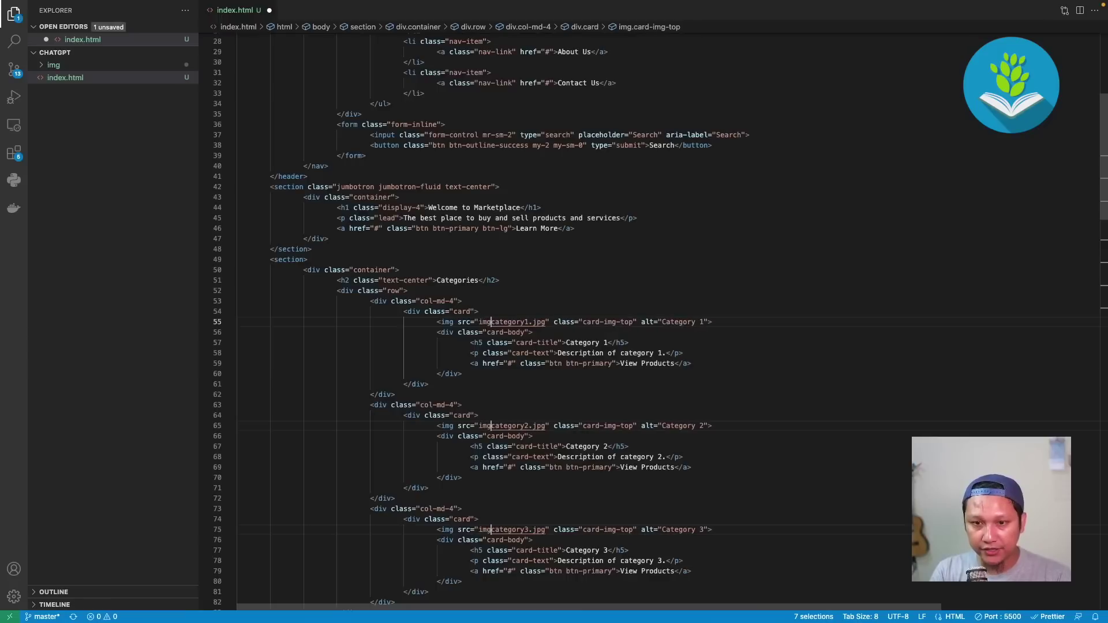
pyautogui.write('/')
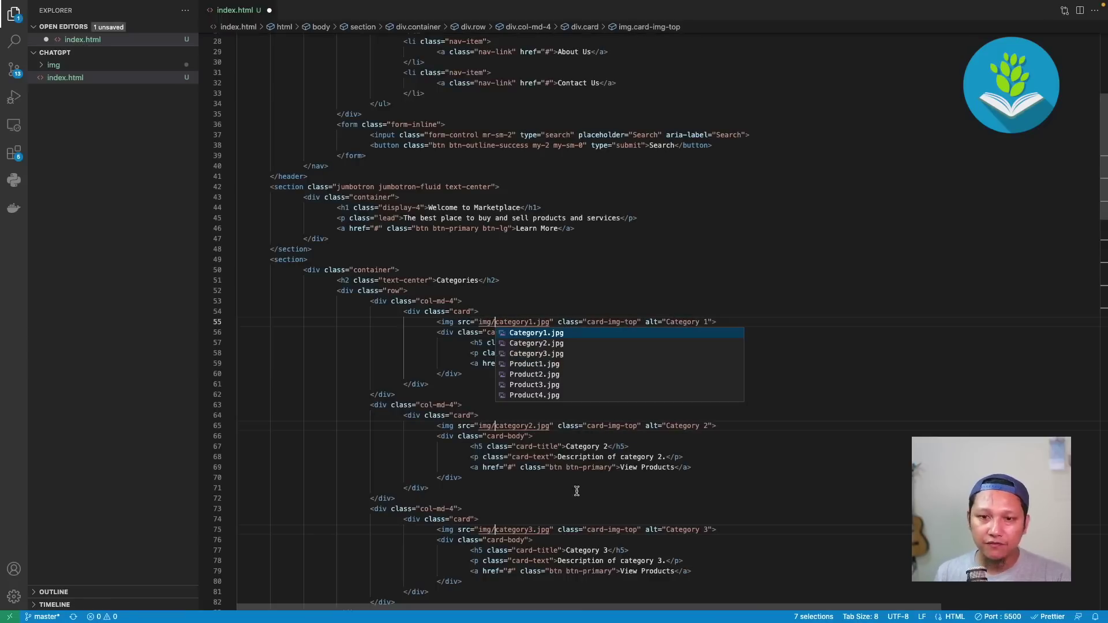
pyautogui.hotkey('ctrl', 's')
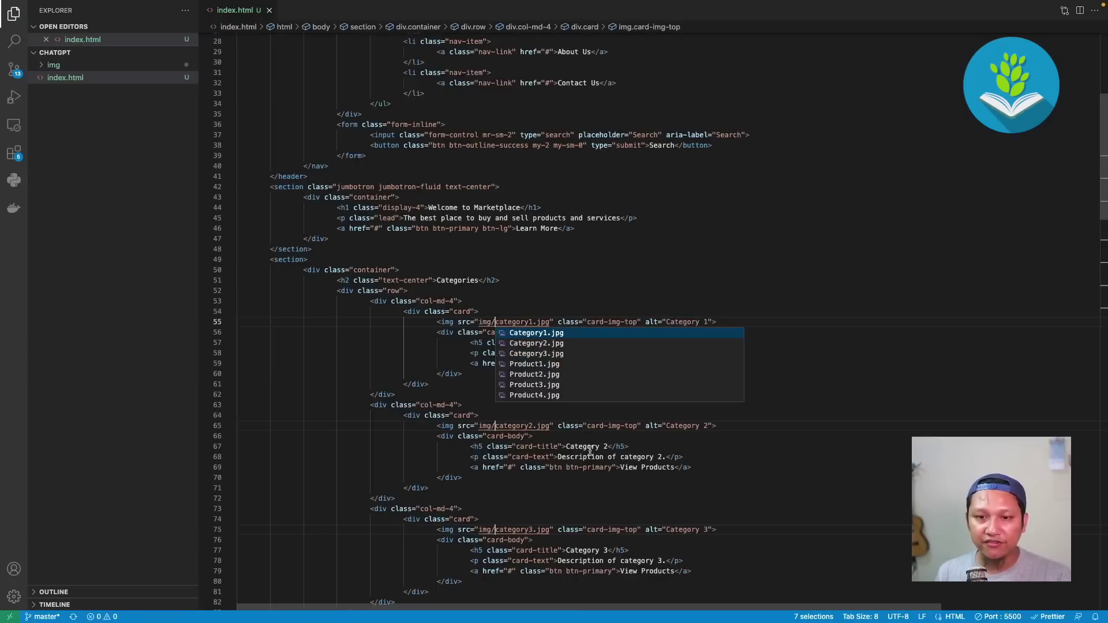
pyautogui.click(579, 437)
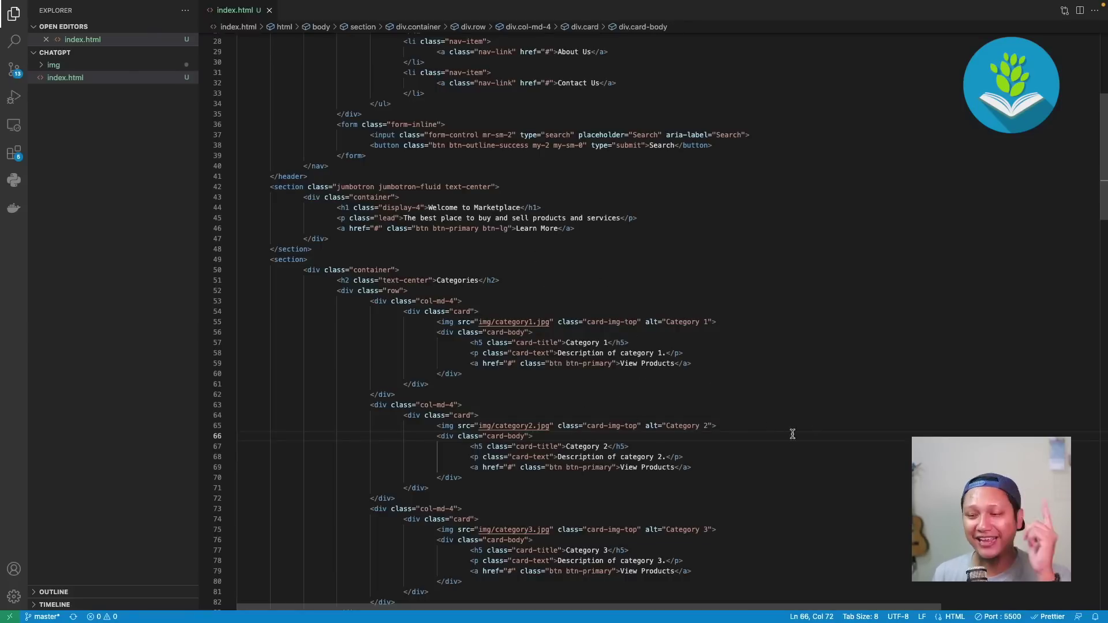
pyautogui.click(997, 616)
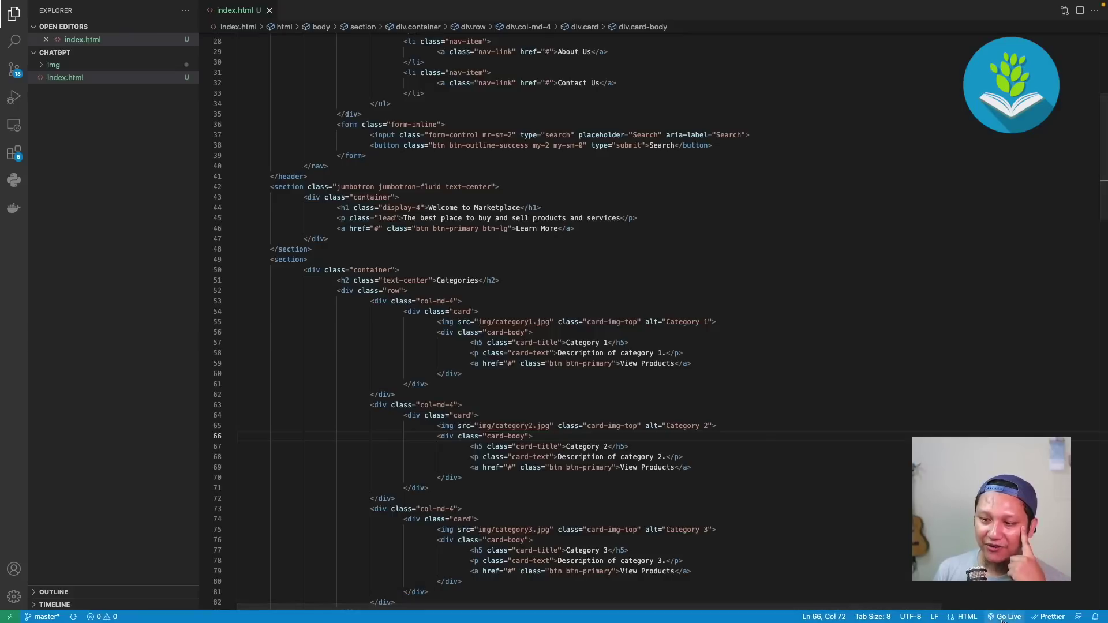
# Relaunch Live Server and scroll the 127.0.0.1 Marketplace page to confirm category and product photos load
pyautogui.click(1004, 616)
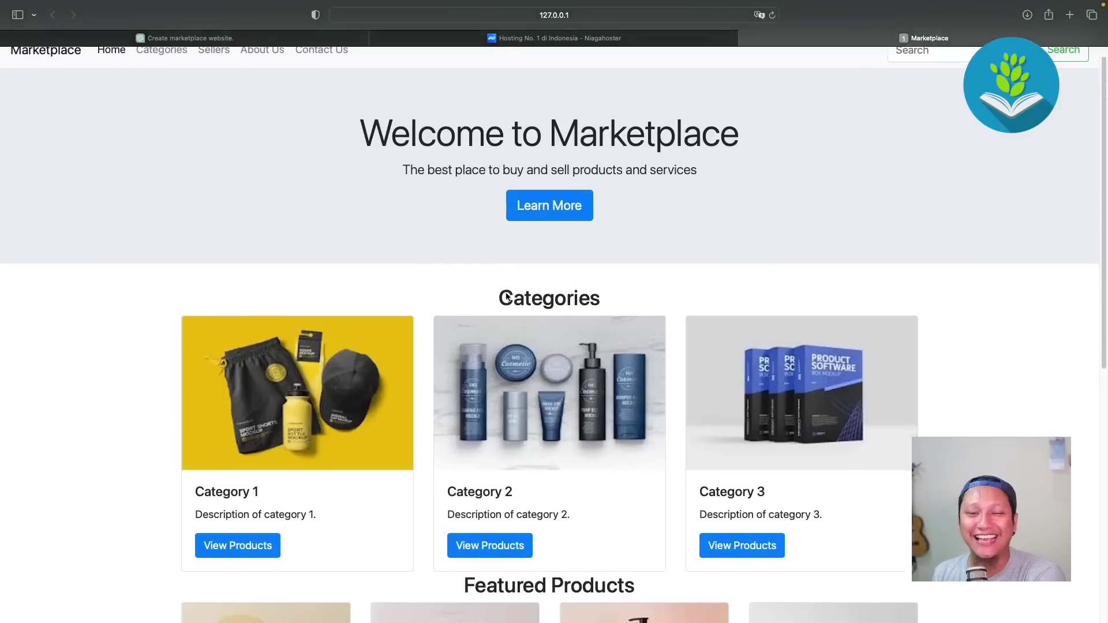
pyautogui.scroll(-5, 505, 294)
pyautogui.scroll(1, 505, 296)
pyautogui.scroll(2, 471, 290)
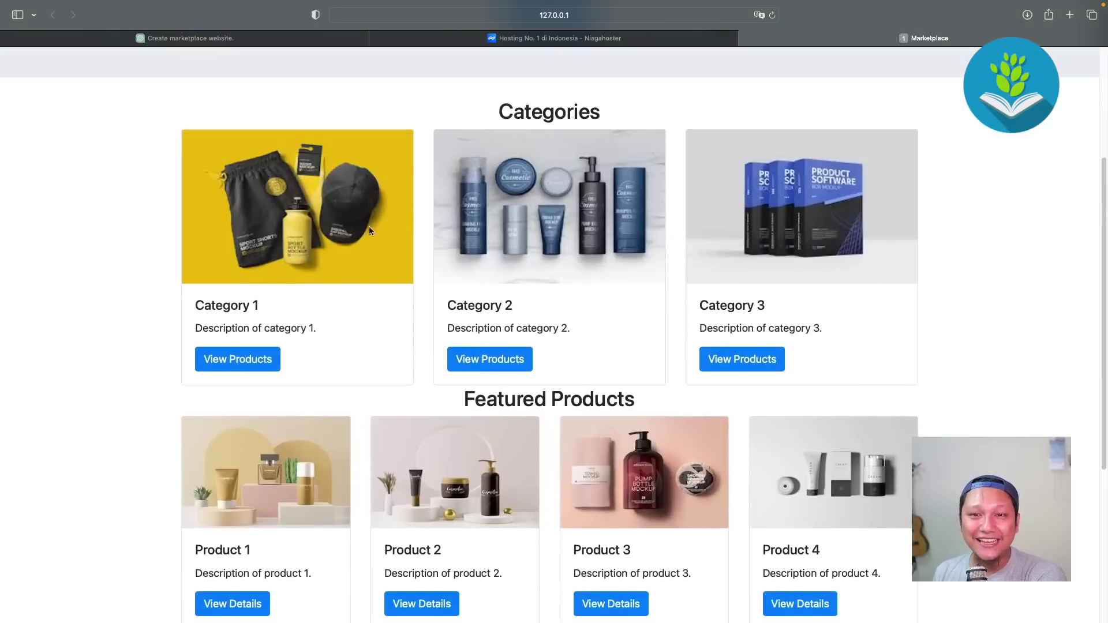
pyautogui.scroll(4, 524, 248)
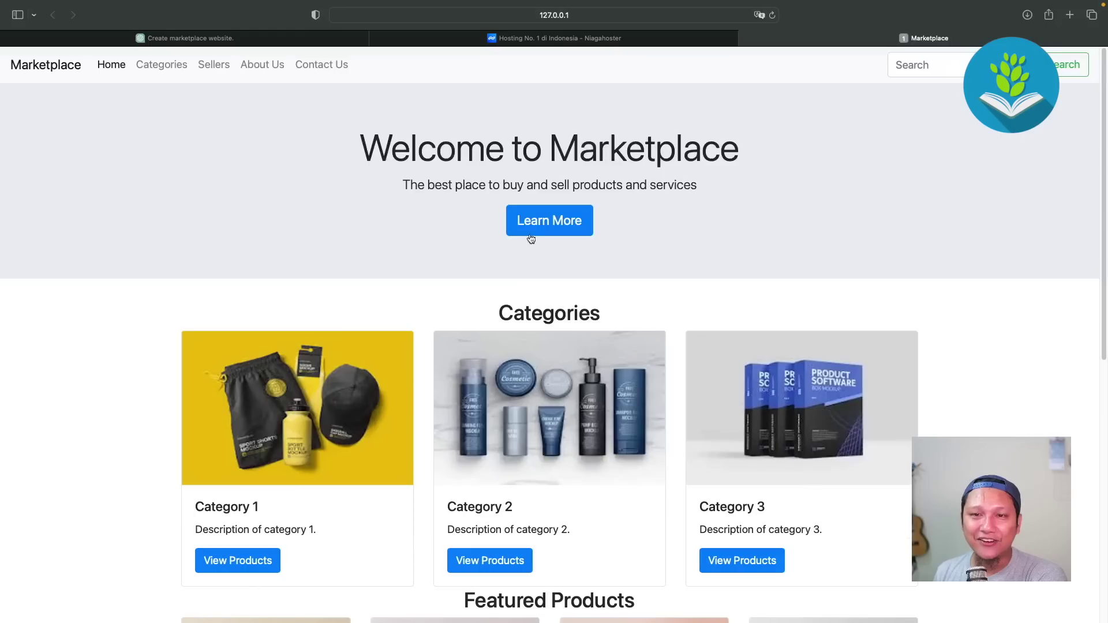
pyautogui.scroll(-3, 543, 372)
pyautogui.scroll(-3, 543, 372)
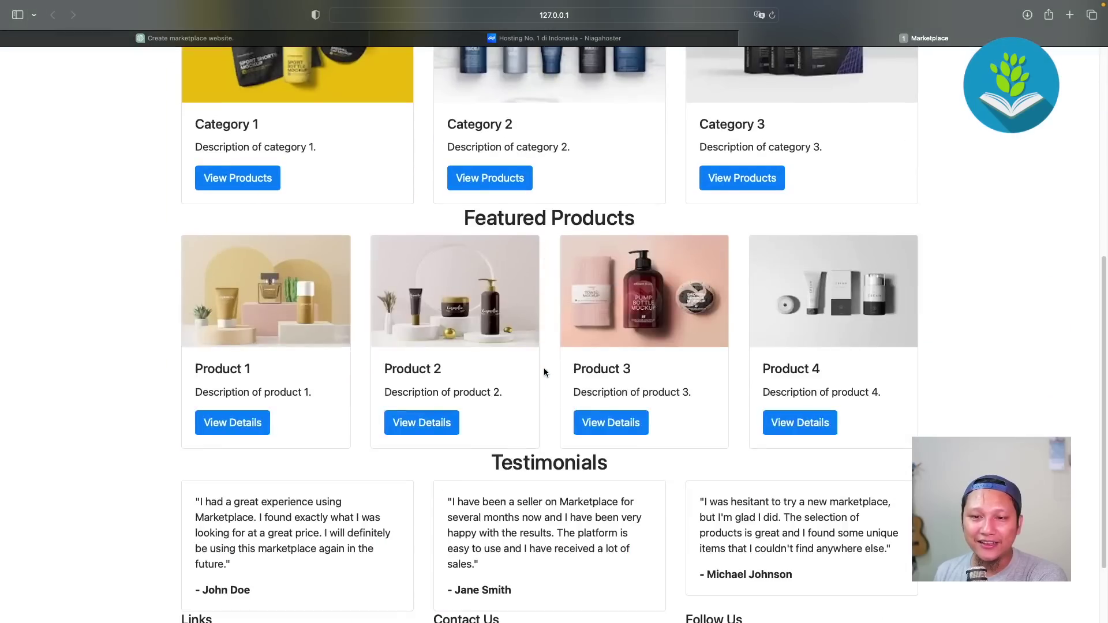
pyautogui.scroll(5, 543, 372)
pyautogui.scroll(1, 473, 335)
# Open Safari's Web Inspector docked beside the page and narrow the page to phone width
pyautogui.rightClick(438, 49)
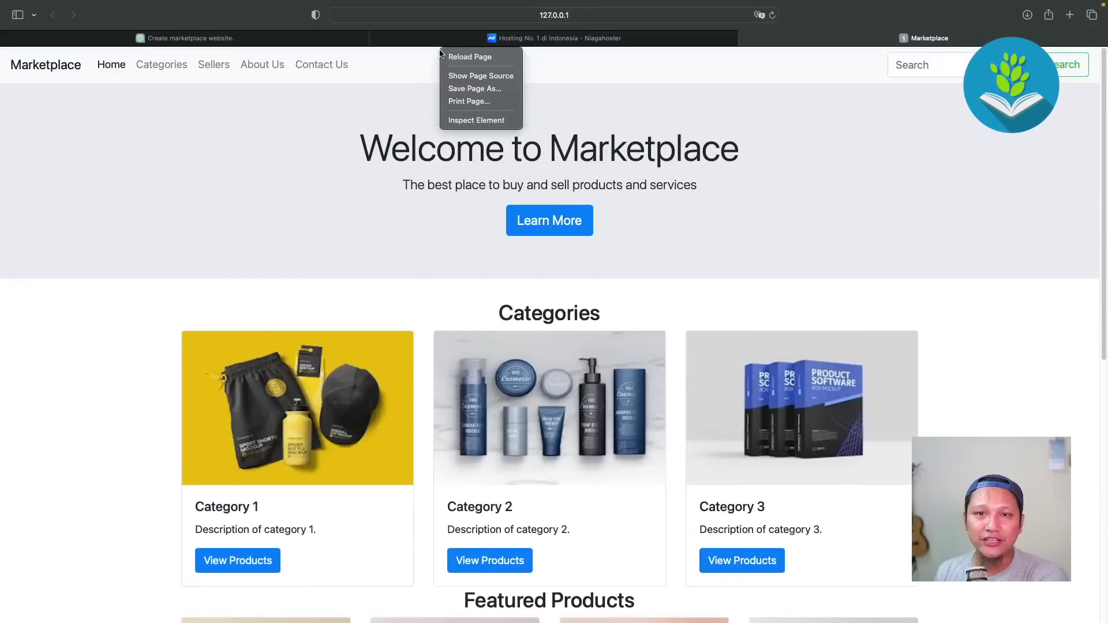
pyautogui.click(485, 123)
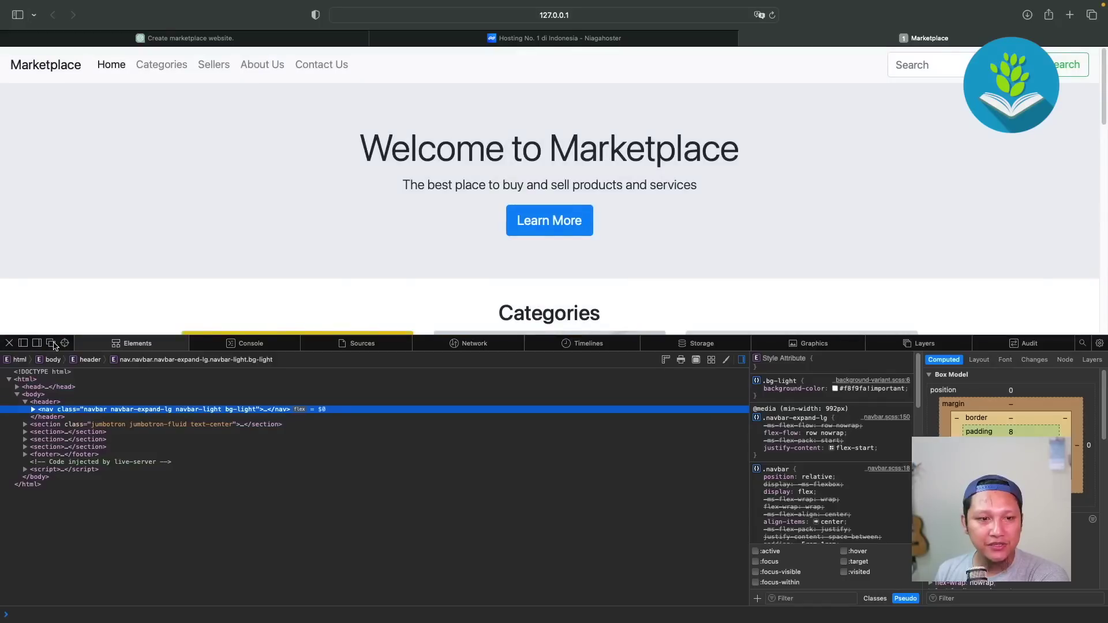
pyautogui.click(51, 343)
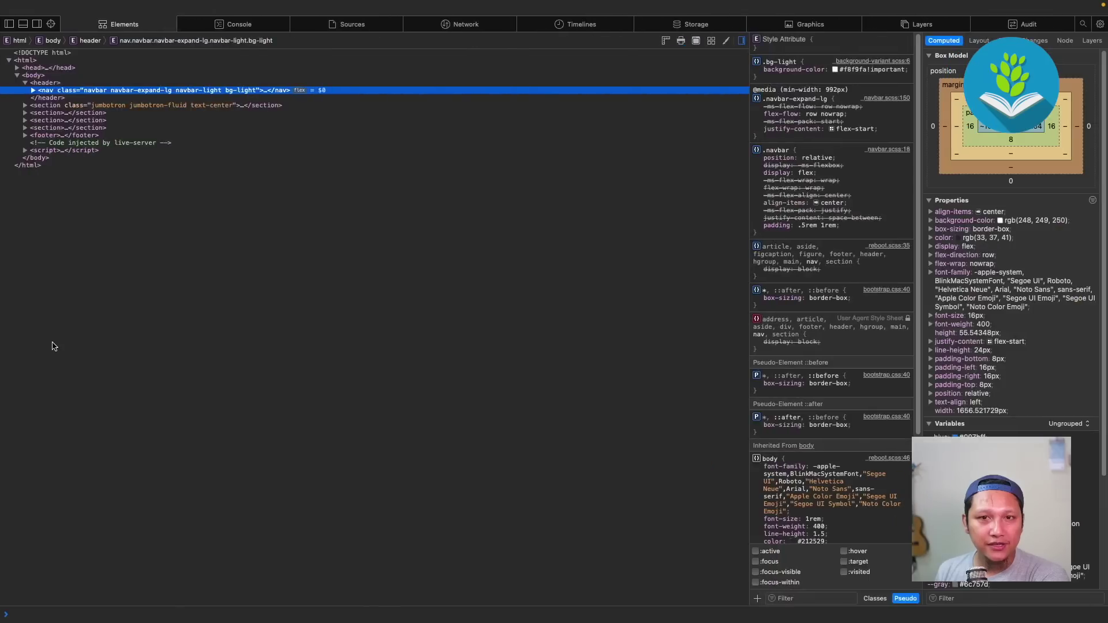
pyautogui.click(10, 25)
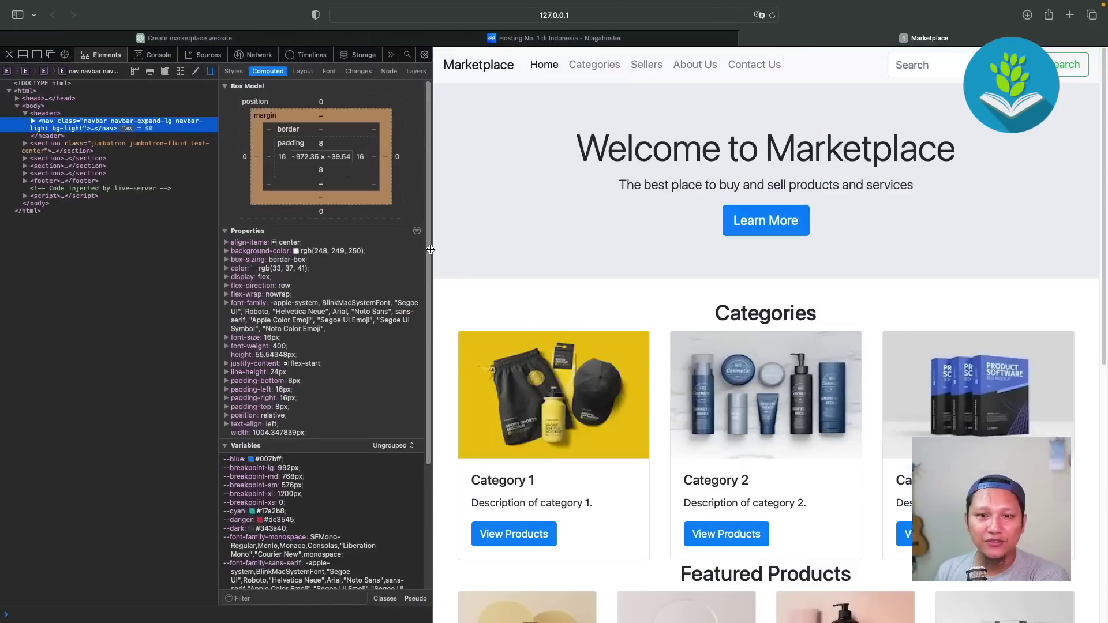
pyautogui.moveTo(434, 249); pyautogui.dragTo(871, 251)
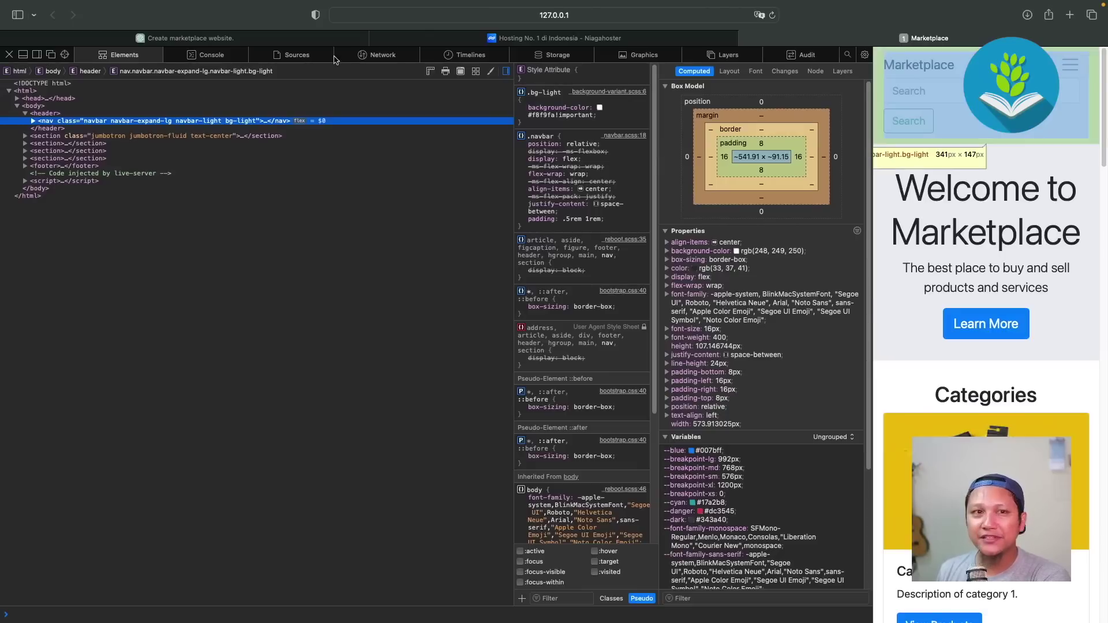
pyautogui.click(37, 55)
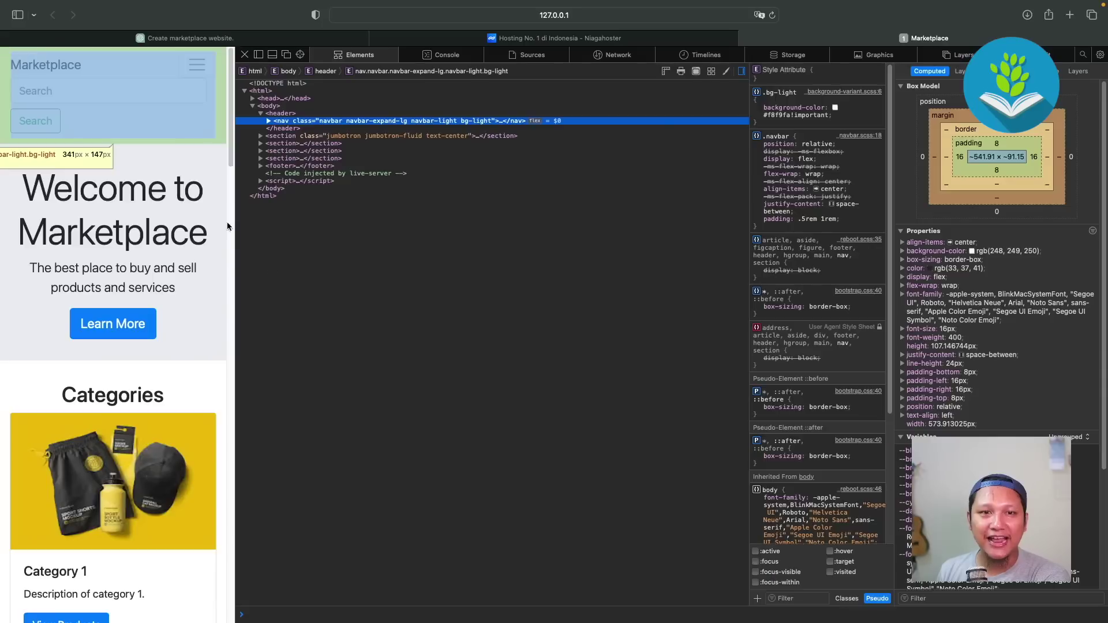
pyautogui.click(236, 255)
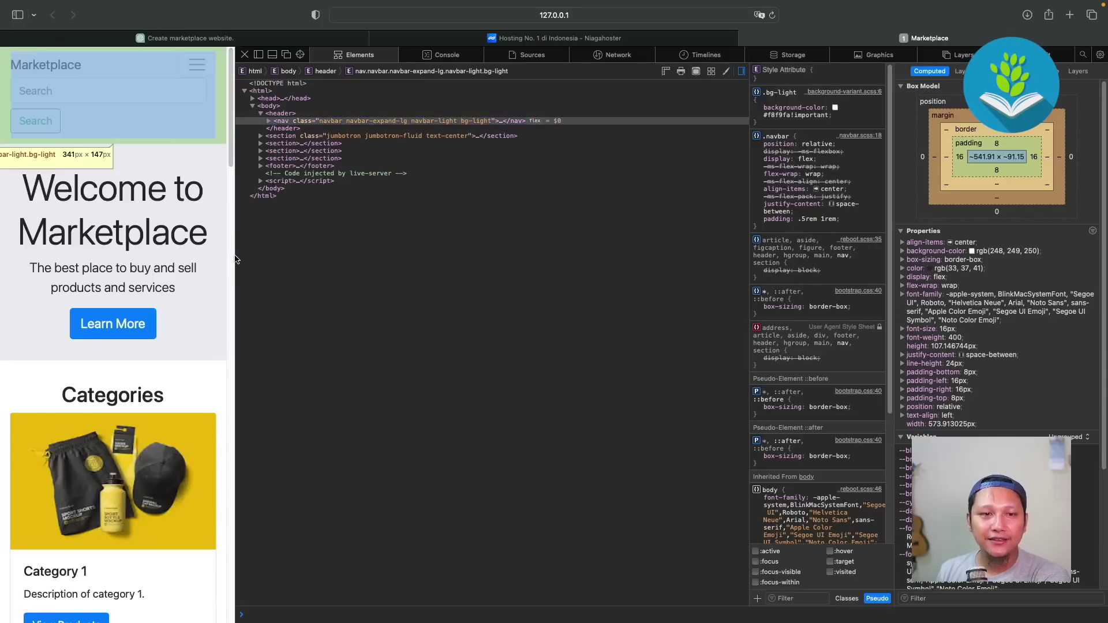
pyautogui.moveTo(236, 255)
pyautogui.mouseDown()
pyautogui.moveTo(190, 263)
pyautogui.moveTo(232, 263)
pyautogui.mouseUp()
# Scroll the phone-width page down to the footer and back, then close the developer tools
pyautogui.scroll(-10, 168, 313)
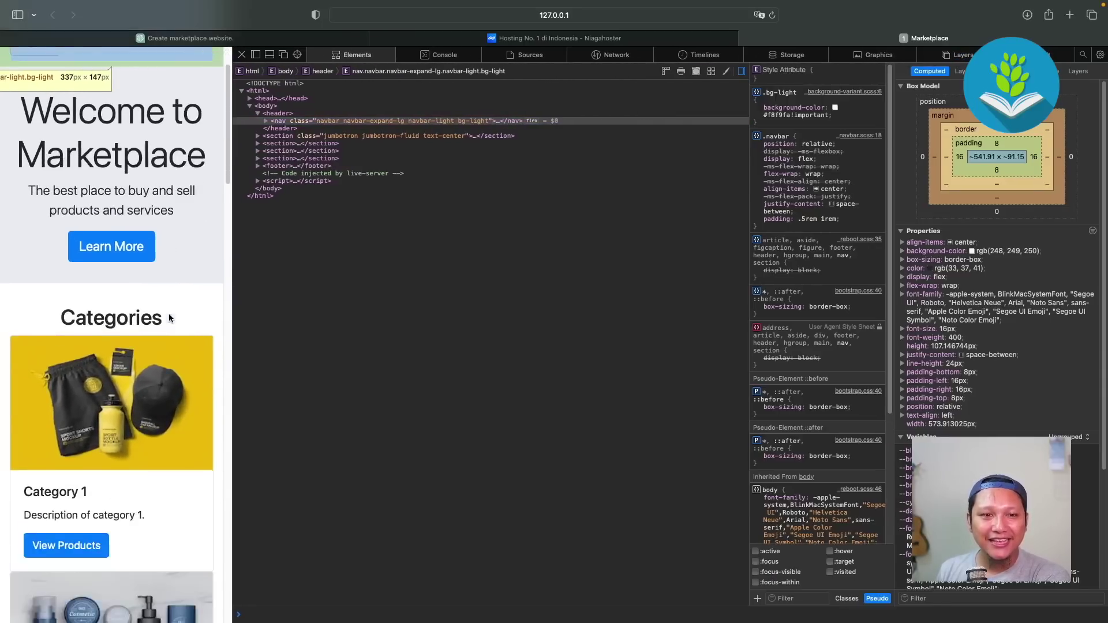
pyautogui.scroll(-4, 169, 317)
pyautogui.scroll(-4, 169, 318)
pyautogui.scroll(-4, 169, 317)
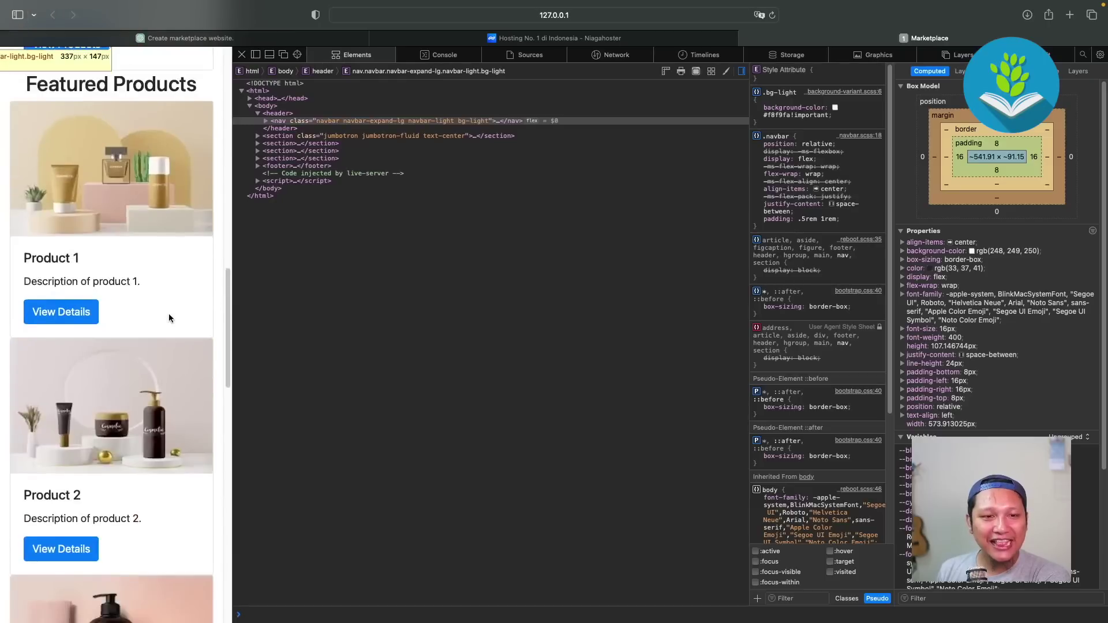
pyautogui.scroll(-4, 169, 317)
pyautogui.scroll(-4, 169, 317)
pyautogui.scroll(-4, 169, 317)
pyautogui.scroll(-4, 169, 317)
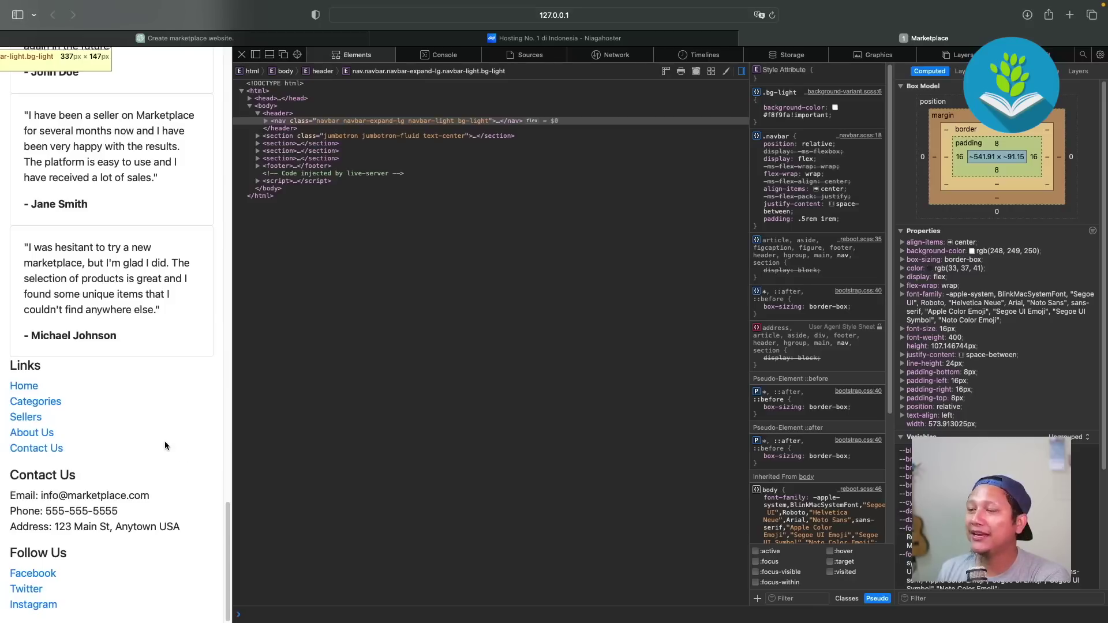
pyautogui.scroll(5, 164, 441)
pyautogui.scroll(5, 164, 441)
pyautogui.scroll(5, 165, 441)
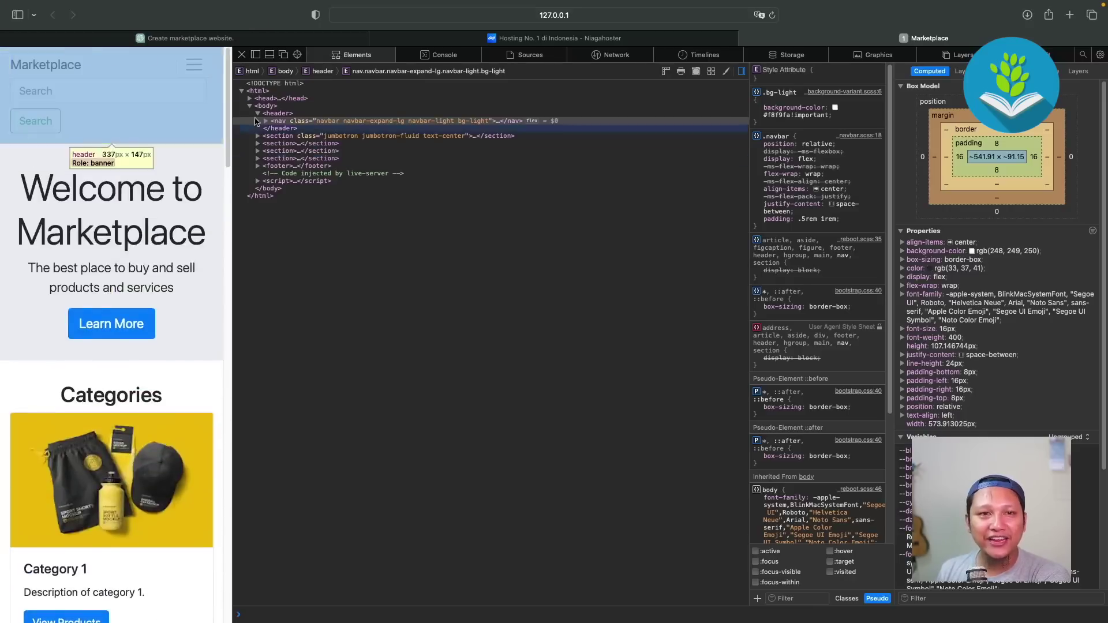
pyautogui.click(242, 54)
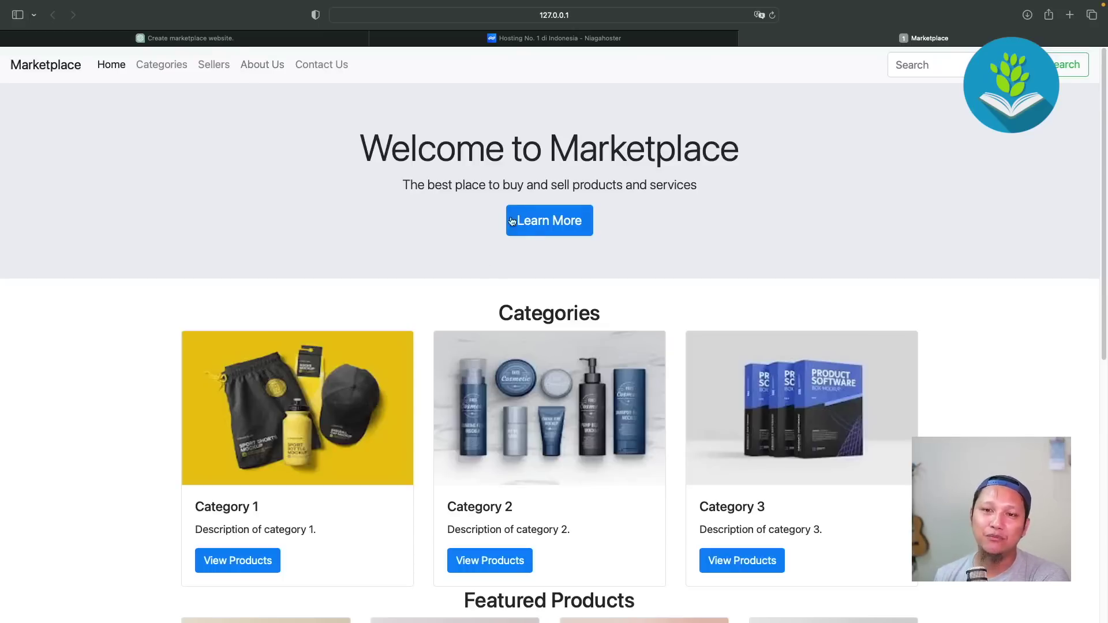
# Check the img folder's images in VS Code Explorer, then return to the Niagahoster tab in Safari
pyautogui.click(622, 38)
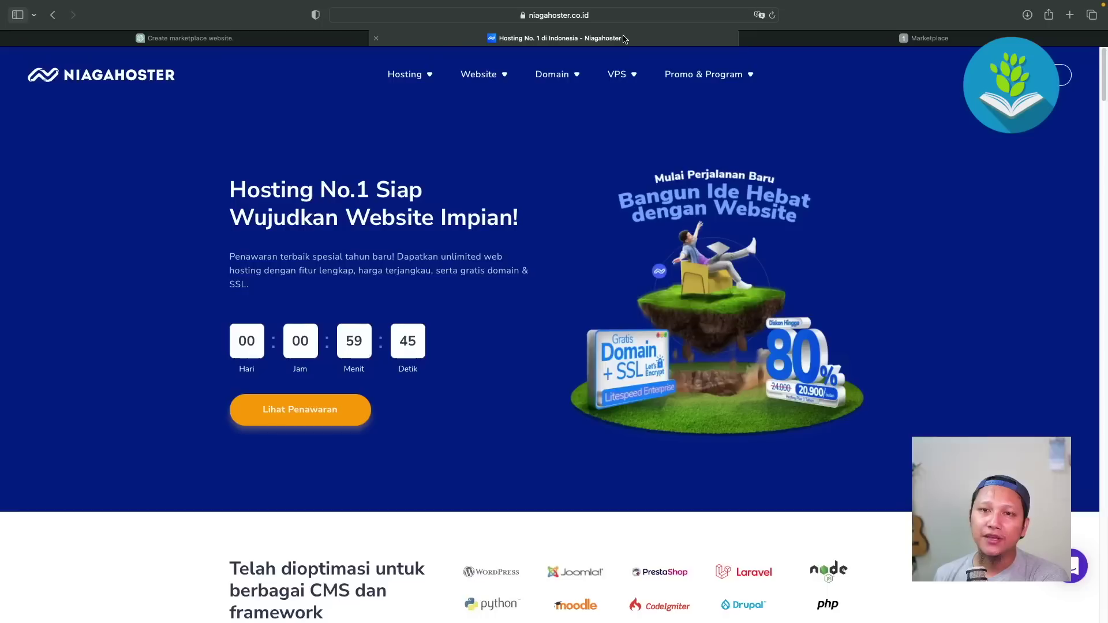
pyautogui.hotkey('ctrl', 'Tab')
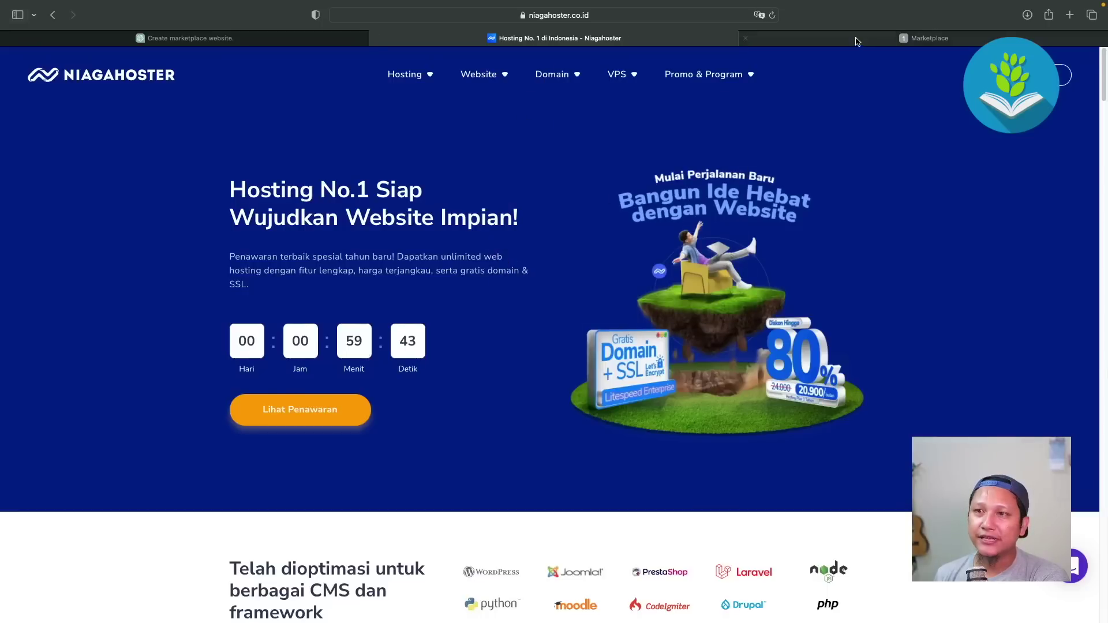
pyautogui.press('super+Tab')
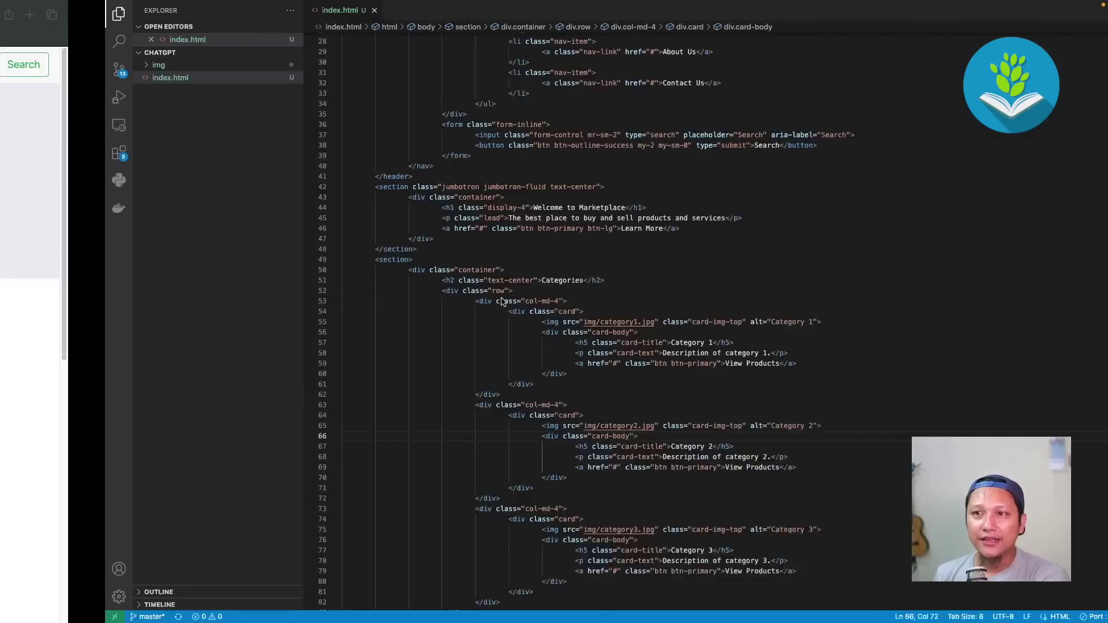
pyautogui.click(40, 66)
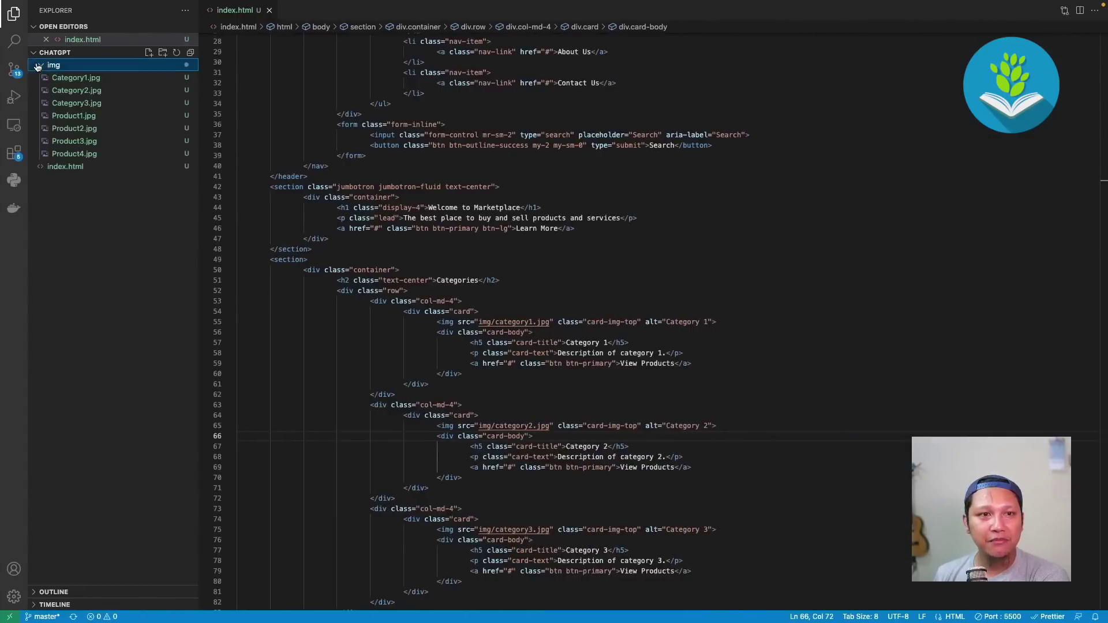
pyautogui.click(40, 66)
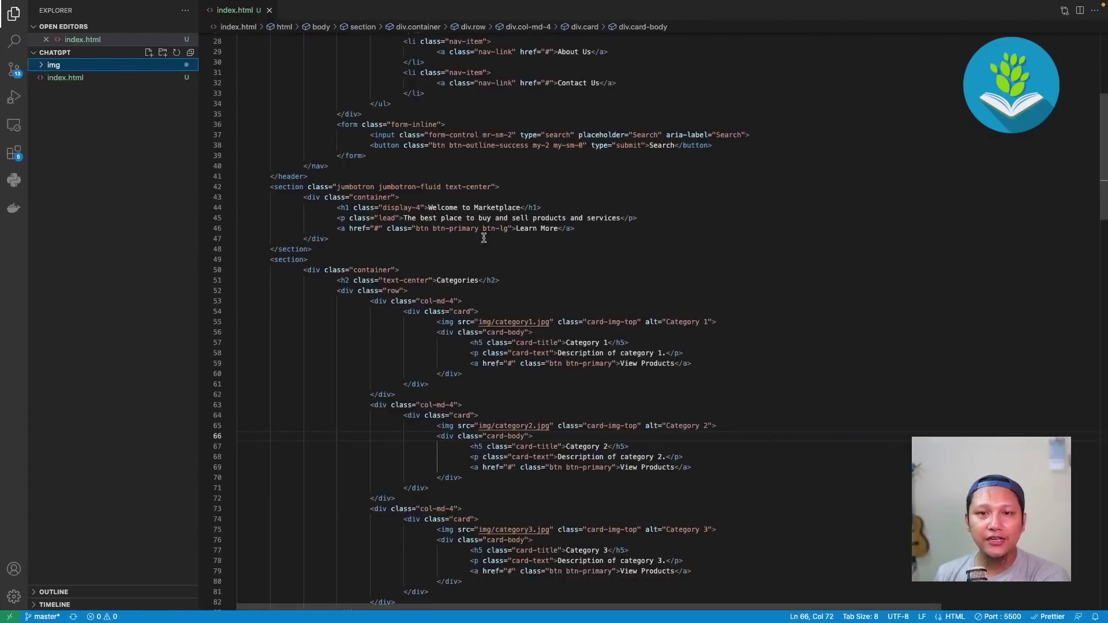
pyautogui.press('super+Tab')
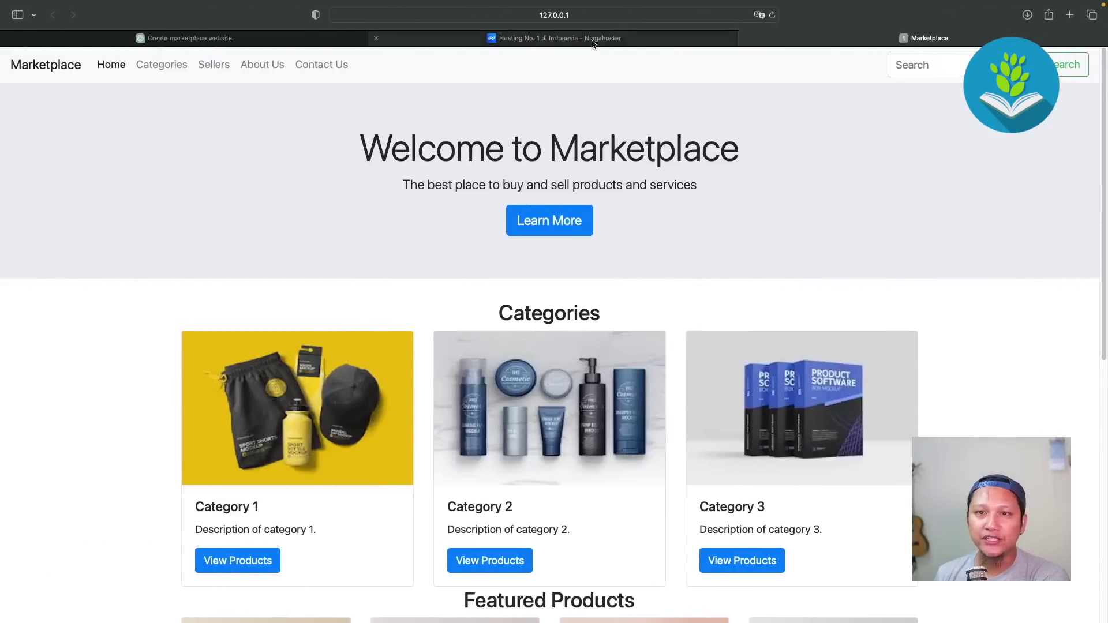
pyautogui.click(595, 38)
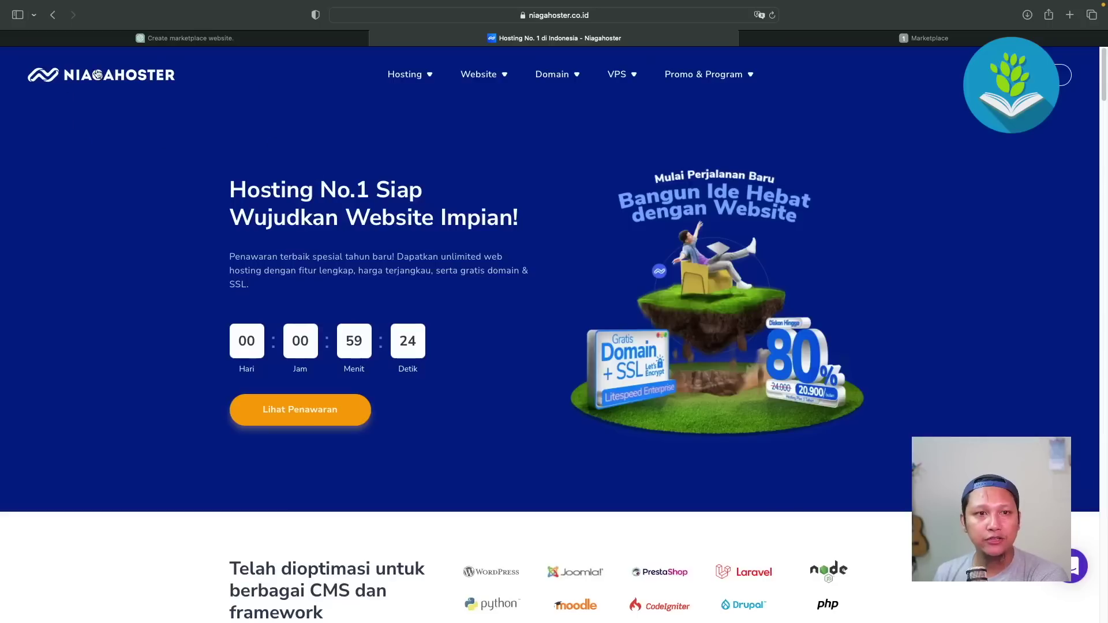
# Choose the Personal hosting plan and settle on a 1 Tahun duration at Rp 418.800,00
pyautogui.scroll(-3, 500, 376)
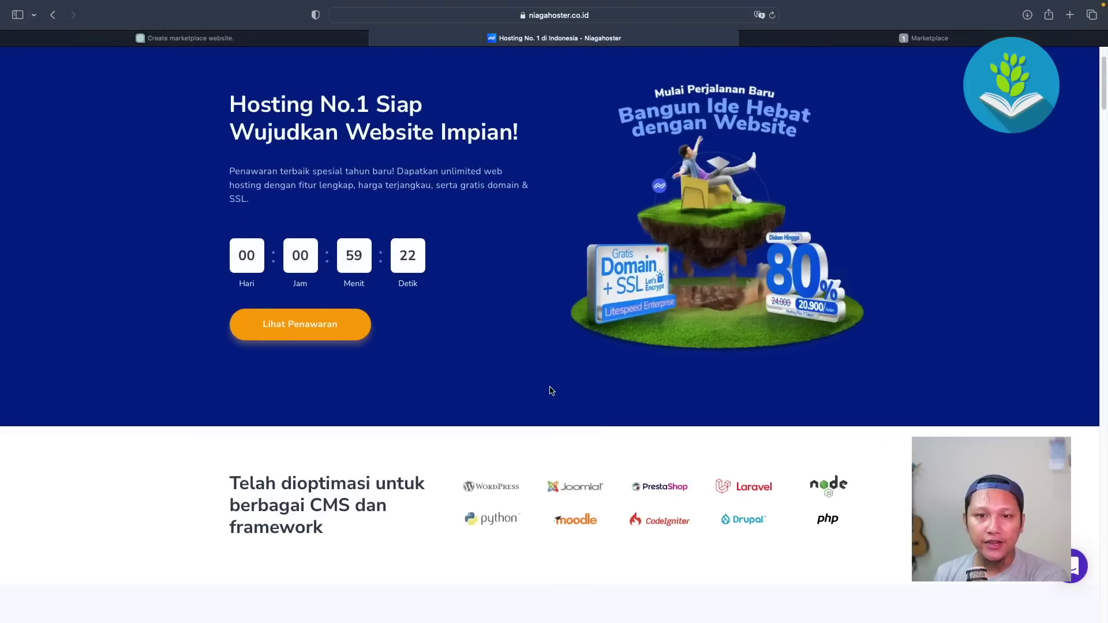
pyautogui.scroll(-5, 551, 391)
pyautogui.scroll(-6, 550, 386)
pyautogui.scroll(-9, 549, 386)
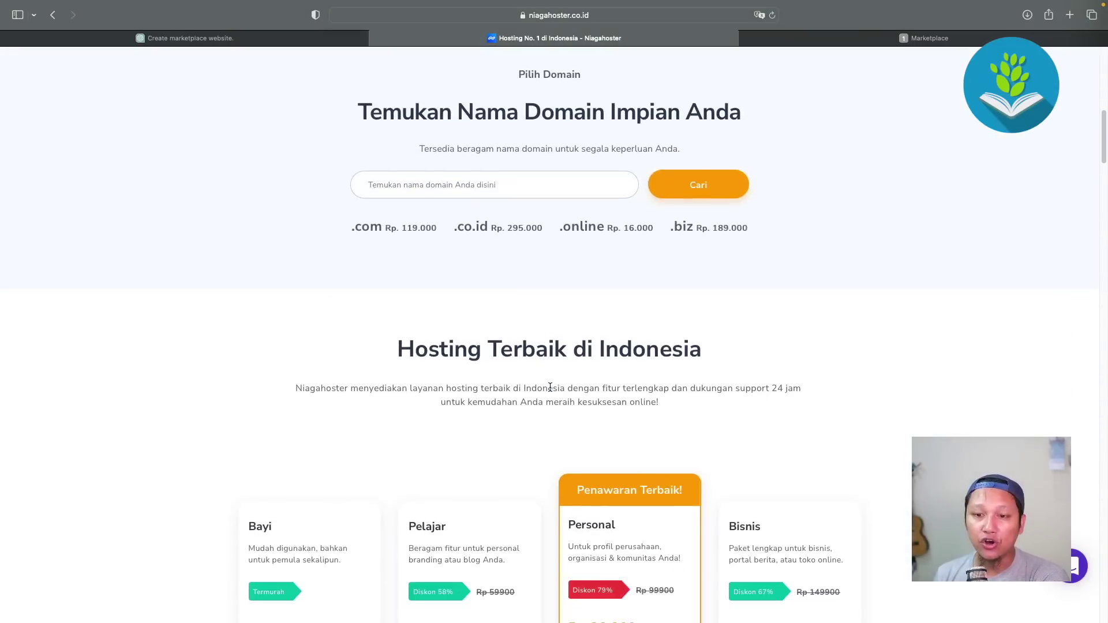
pyautogui.scroll(-3, 550, 386)
pyautogui.scroll(-7, 549, 386)
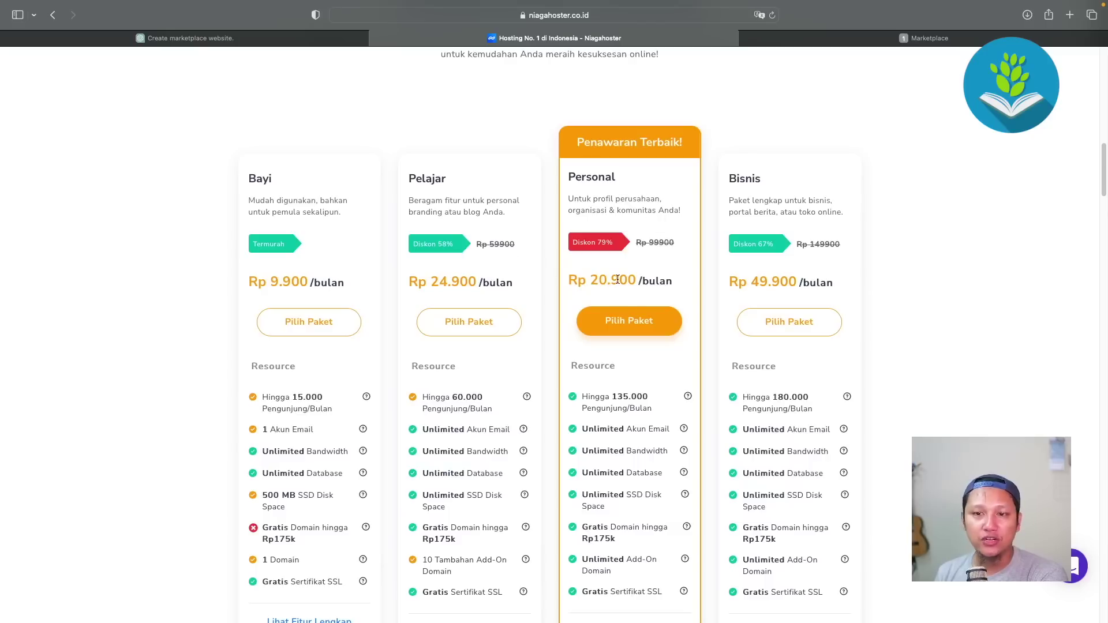
pyautogui.click(626, 333)
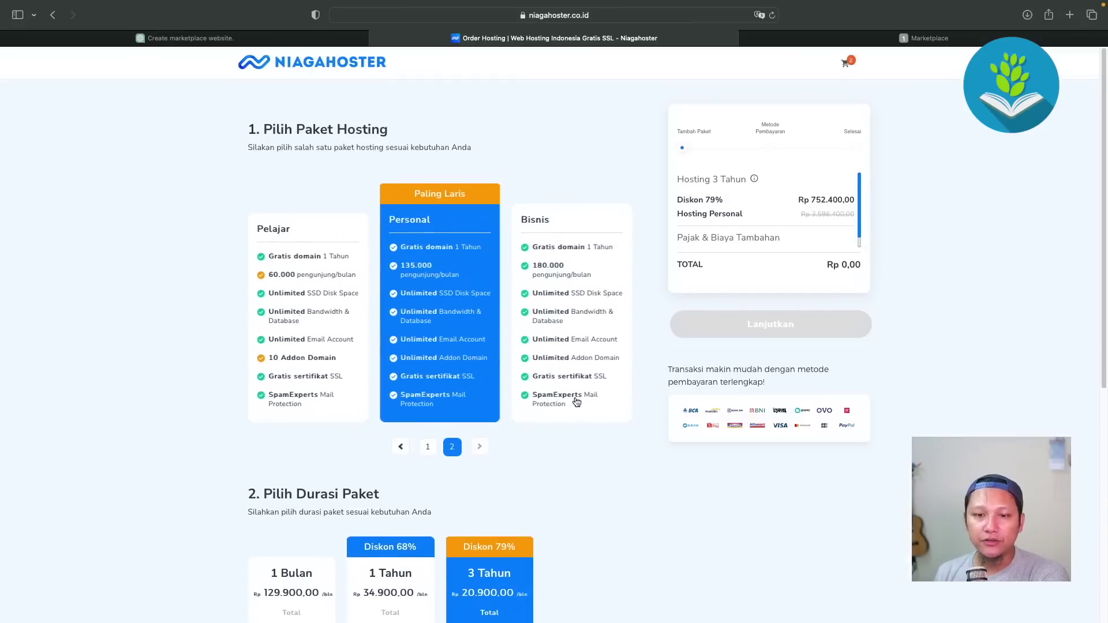
pyautogui.scroll(-3, 566, 408)
pyautogui.scroll(-1, 566, 409)
pyautogui.click(411, 380)
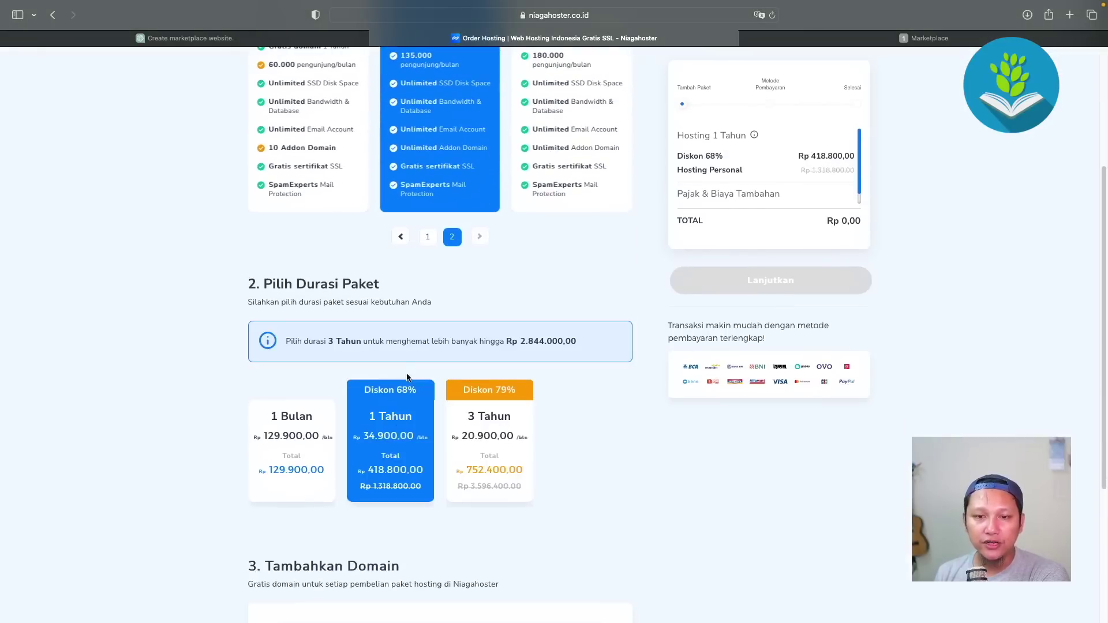
pyautogui.click(483, 430)
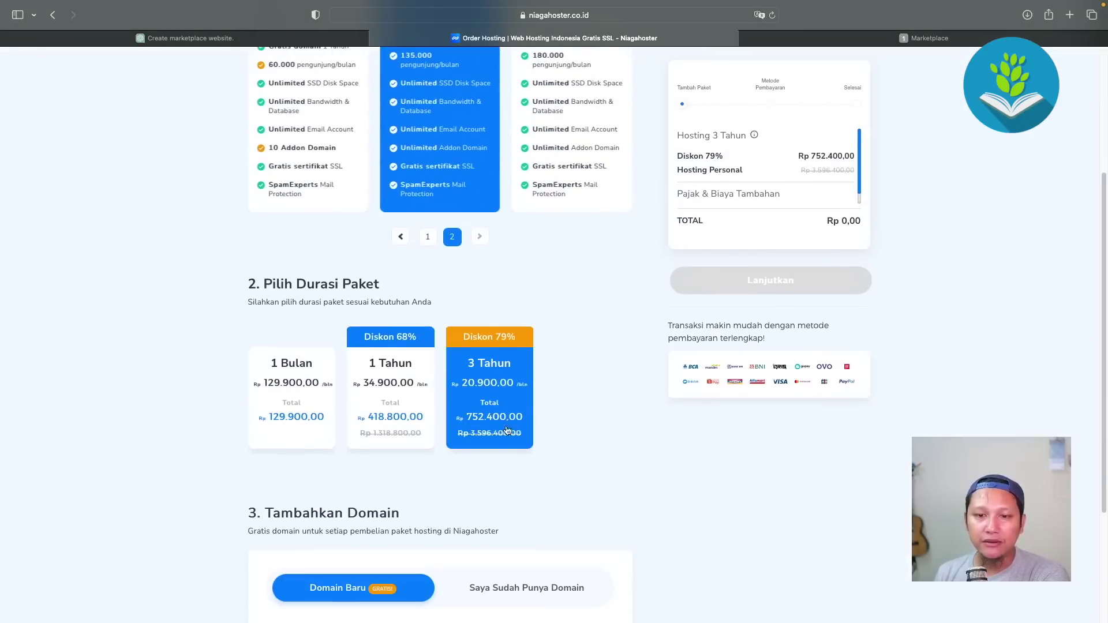
pyautogui.click(419, 374)
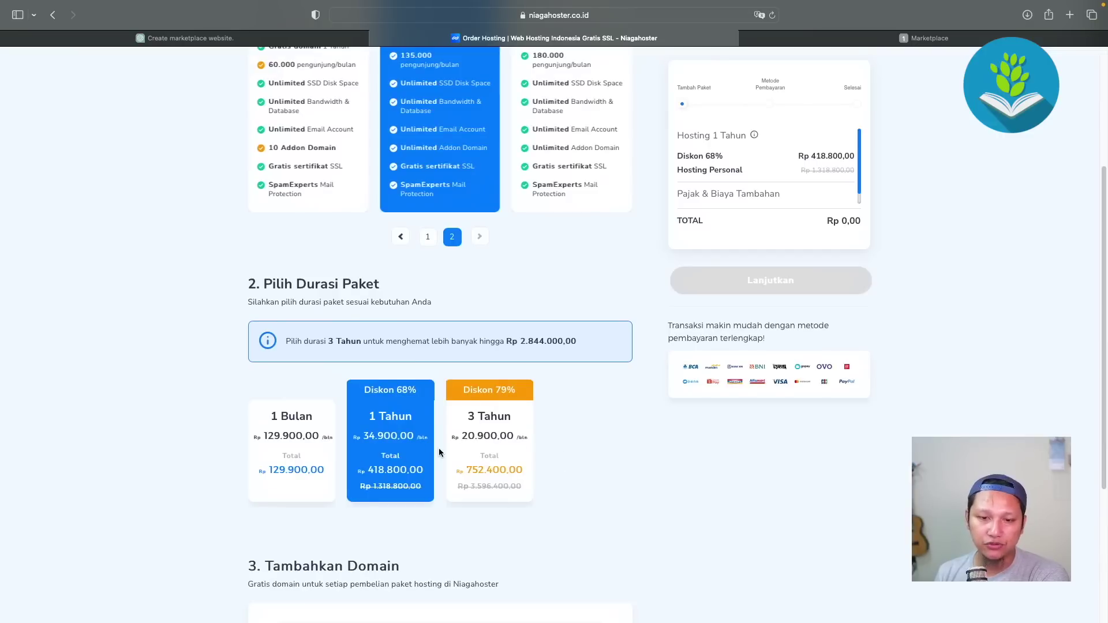
# Check warungotong.com availability and add it to the cart, making the total Rp 464.868,00
pyautogui.scroll(-4, 627, 490)
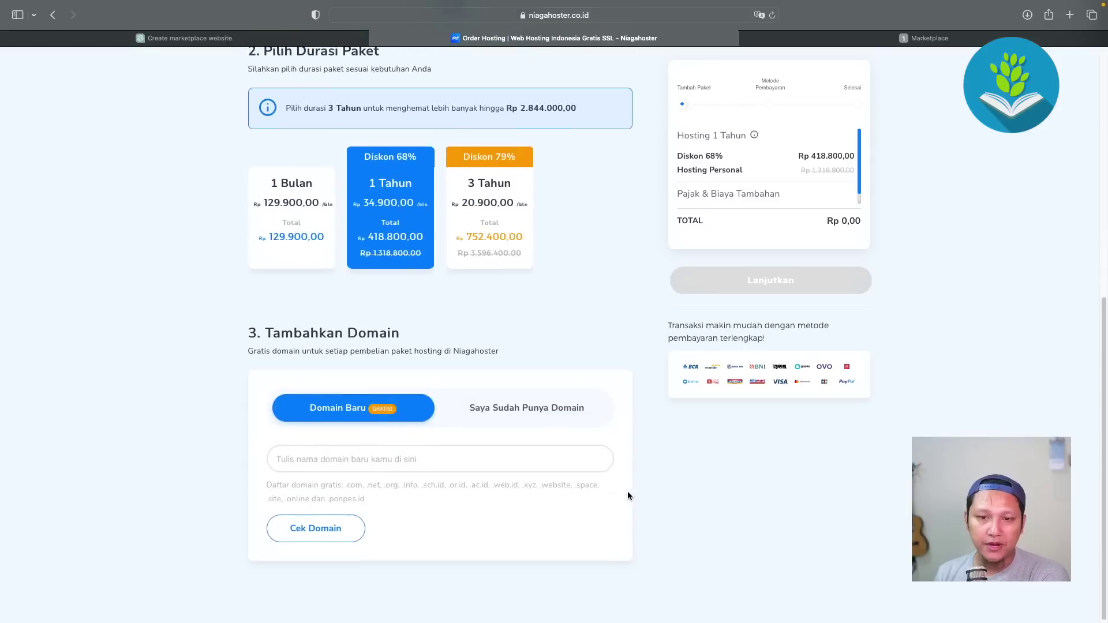
pyautogui.click(434, 456)
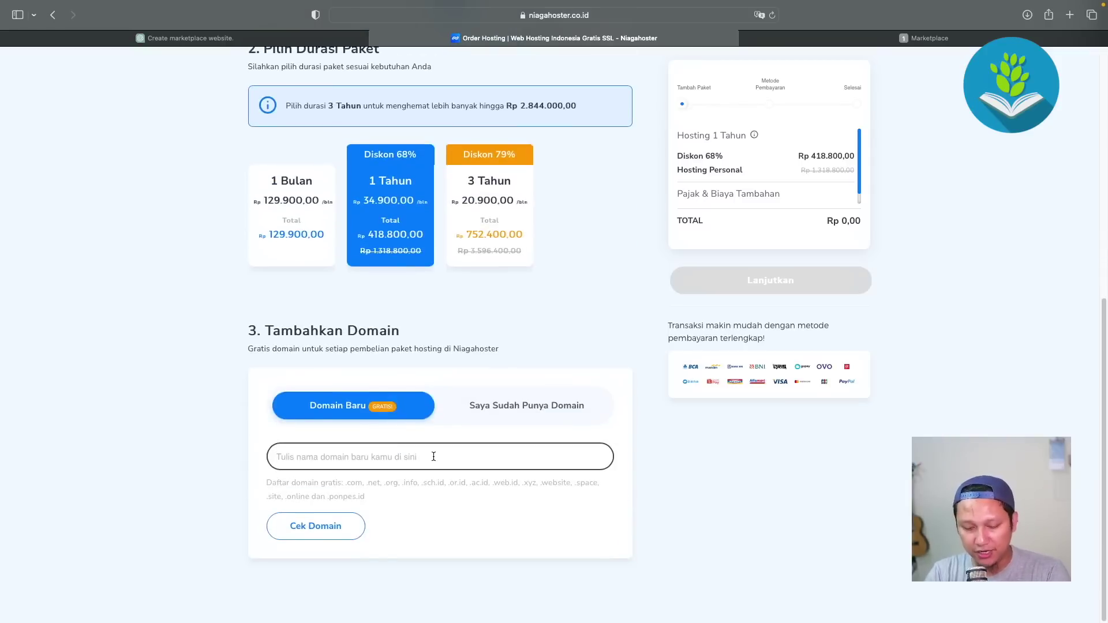
pyautogui.write('warungo')
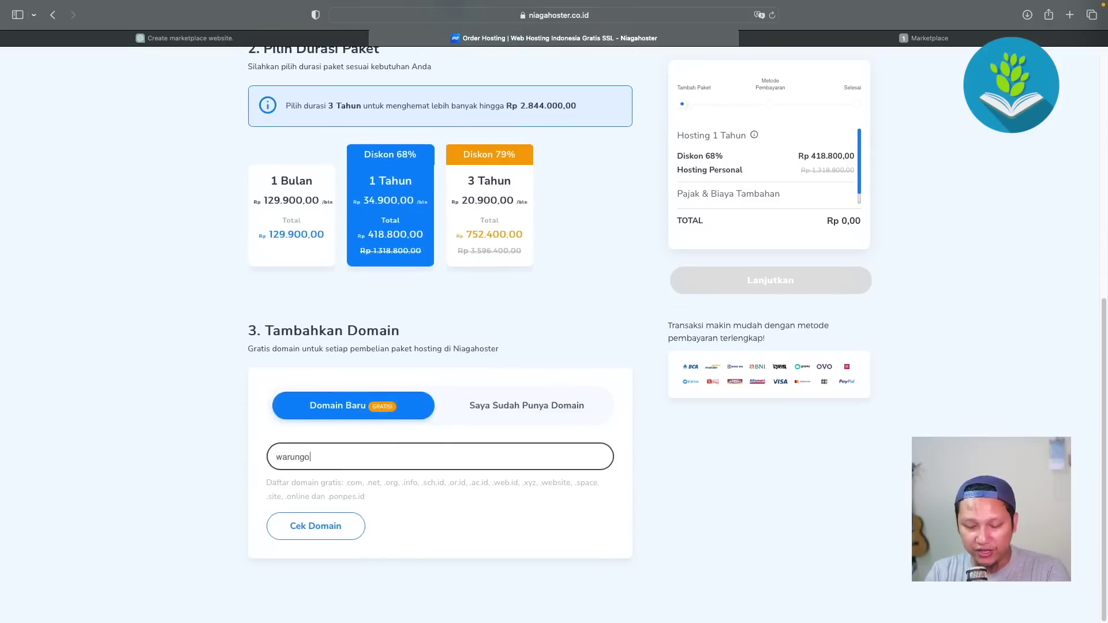
pyautogui.write('tong.com')
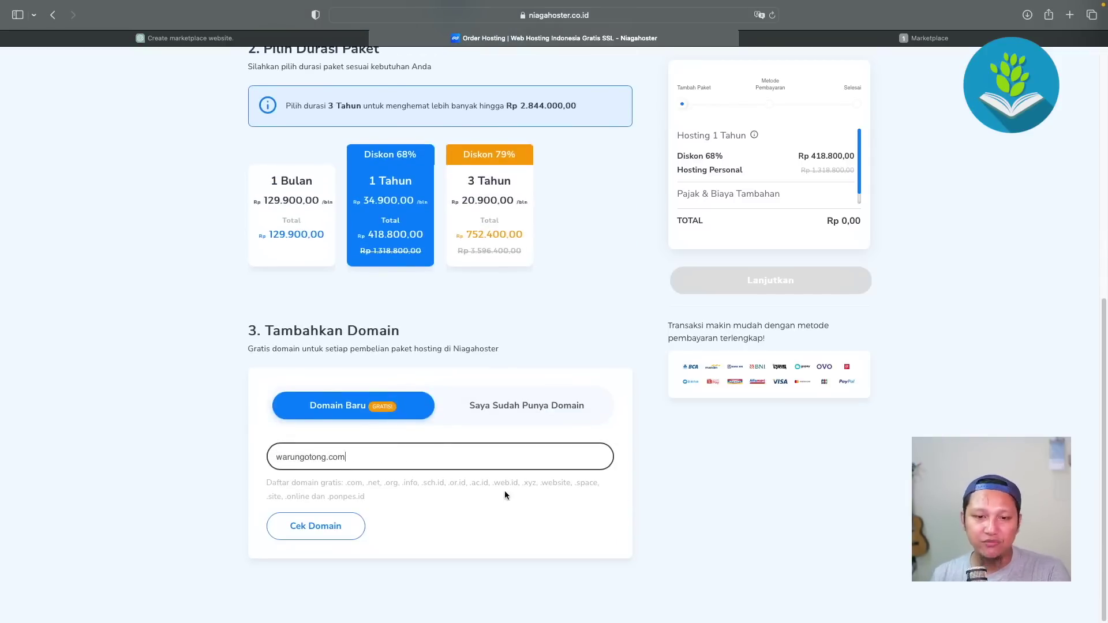
pyautogui.click(344, 523)
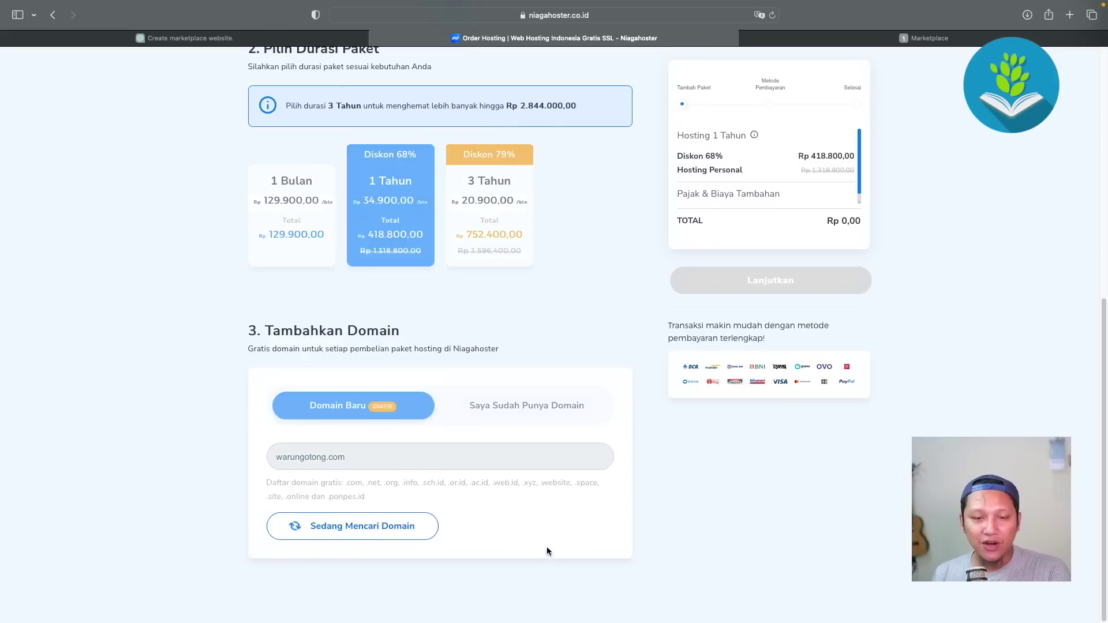
pyautogui.scroll(-3, 508, 563)
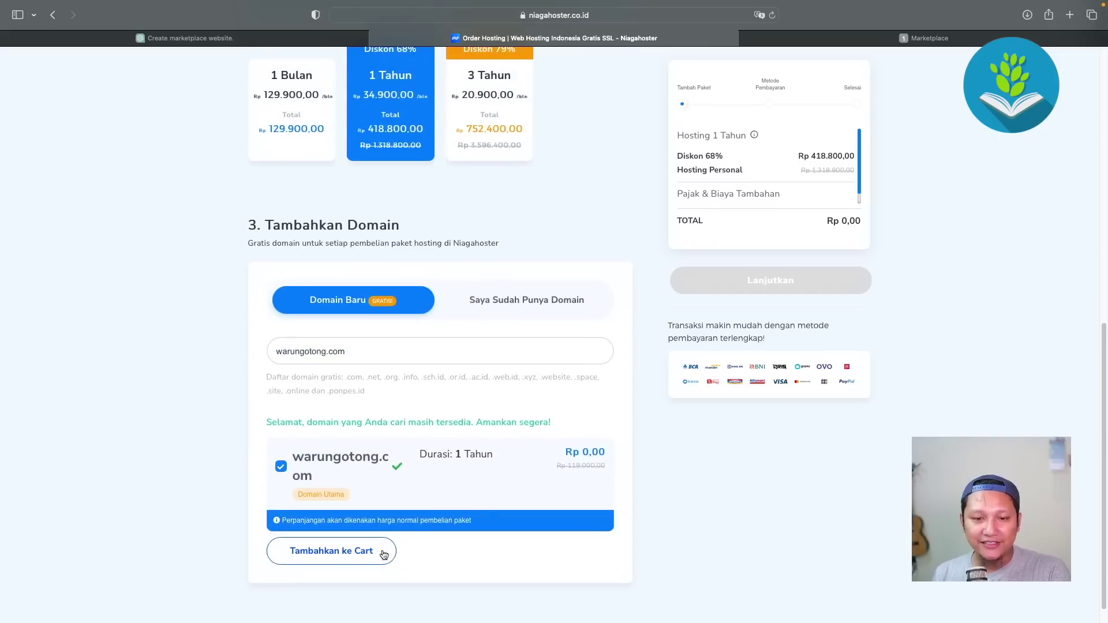
pyautogui.click(331, 551)
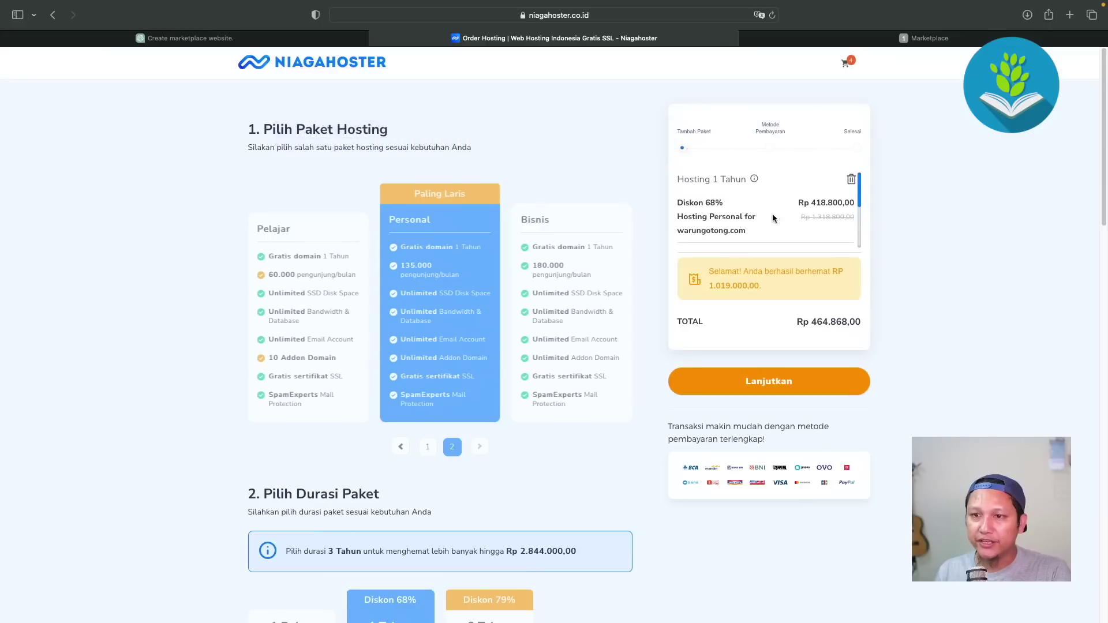
pyautogui.scroll(-2, 773, 212)
pyautogui.scroll(2, 773, 212)
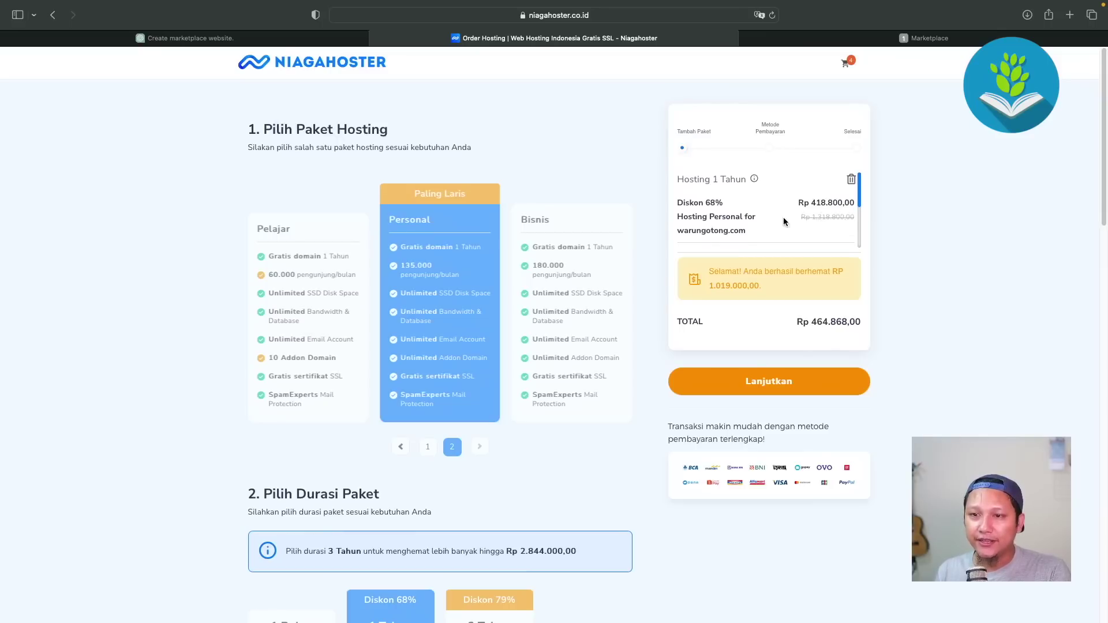
pyautogui.scroll(-2, 784, 217)
pyautogui.scroll(-2, 781, 222)
pyautogui.scroll(-1, 781, 221)
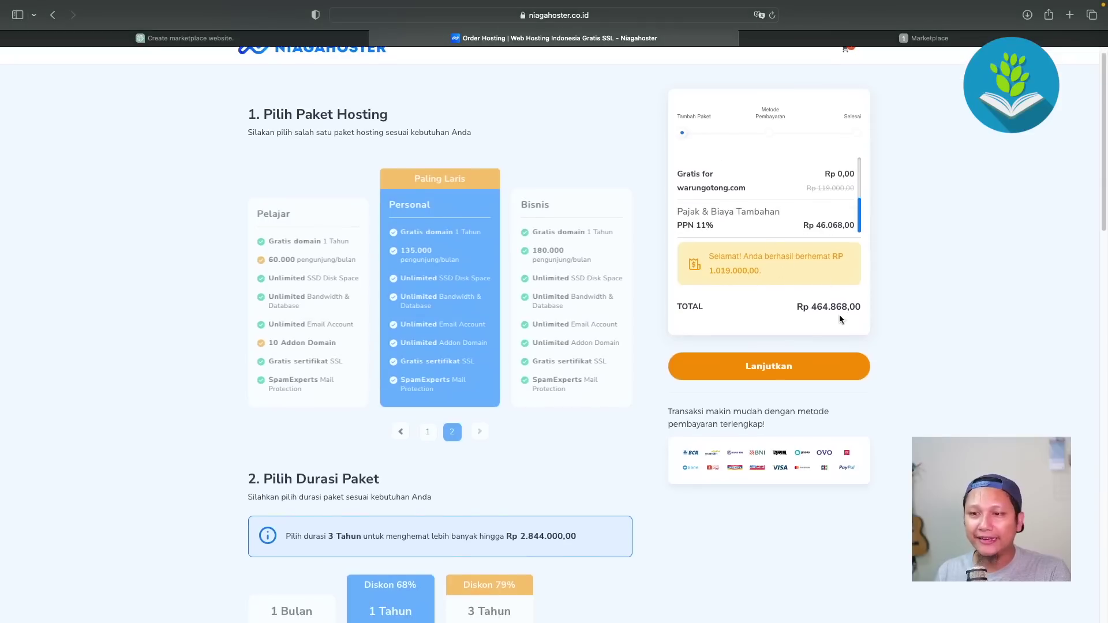
pyautogui.click(816, 358)
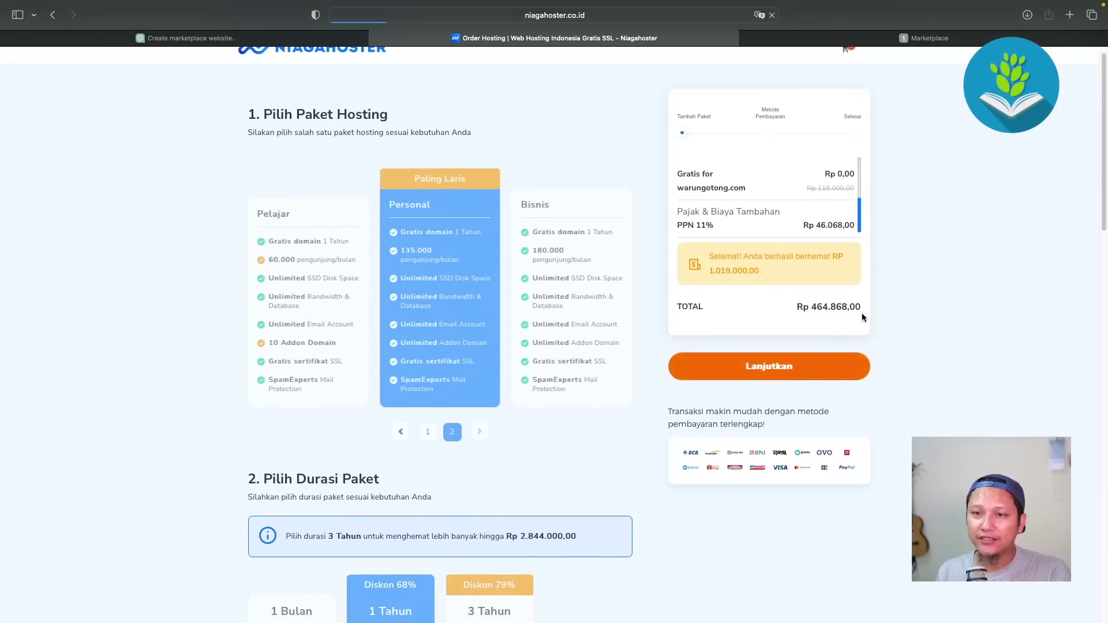
pyautogui.click(761, 287)
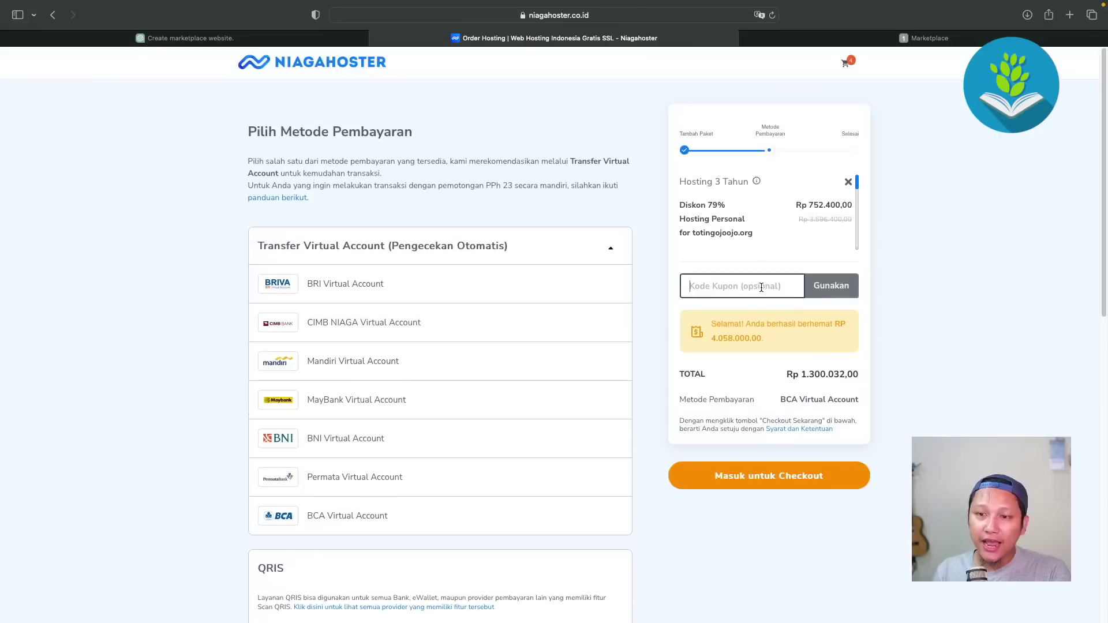
pyautogui.write('KE')
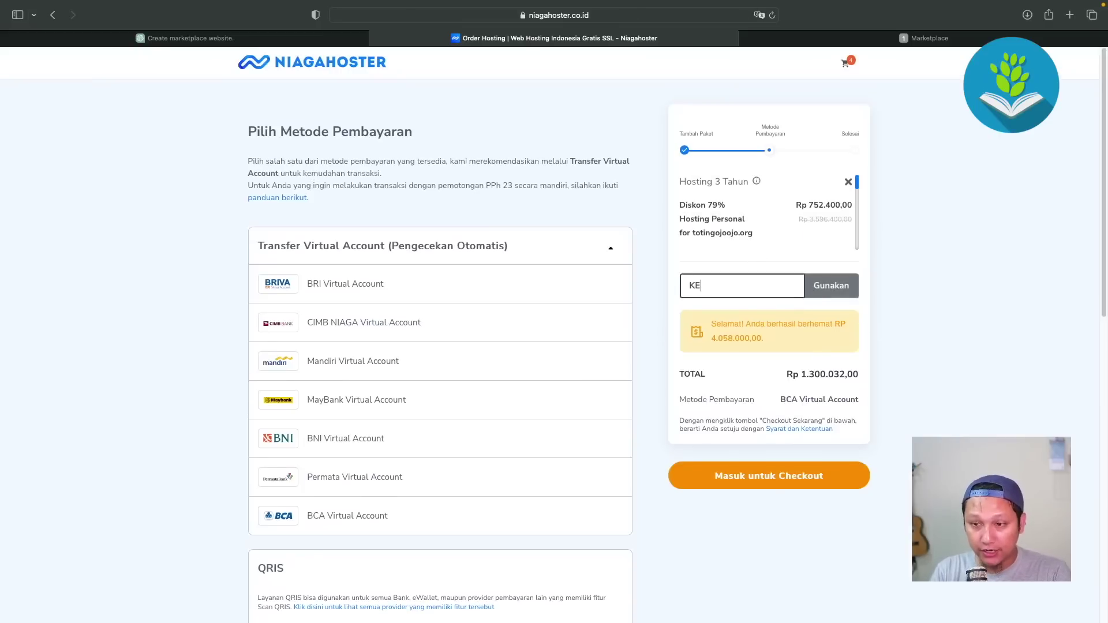
pyautogui.write('KA')
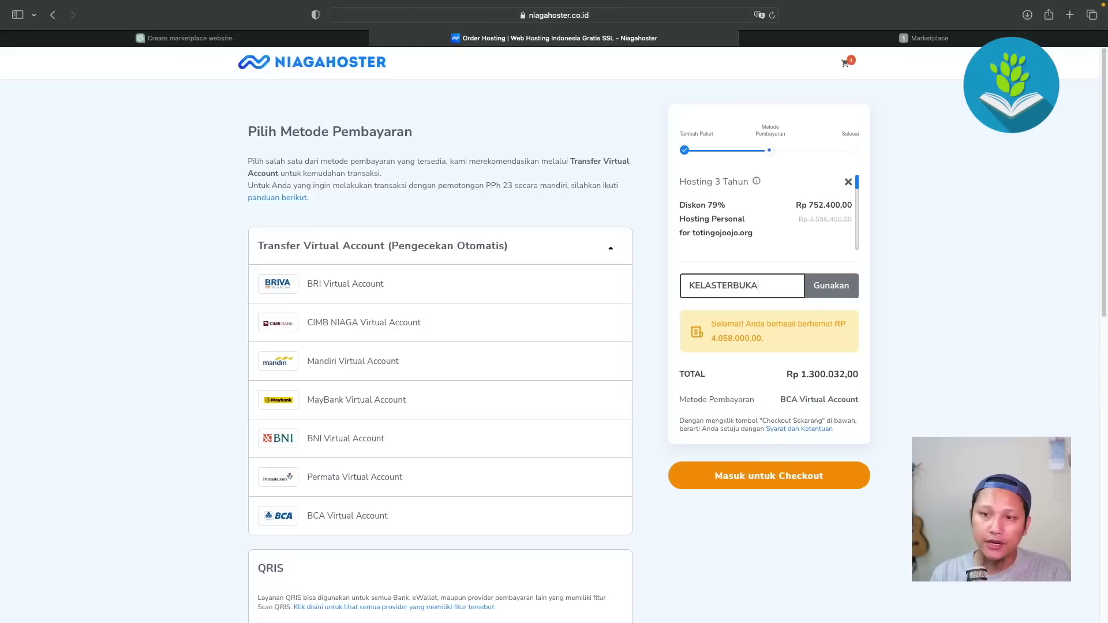
pyautogui.click(819, 287)
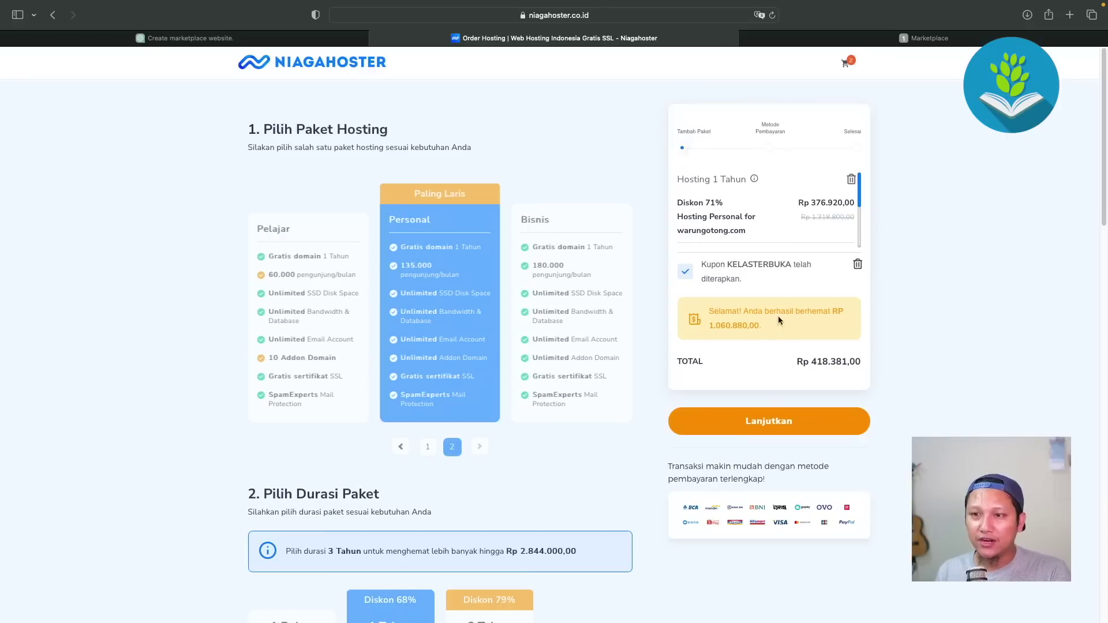
pyautogui.scroll(-3, 795, 216)
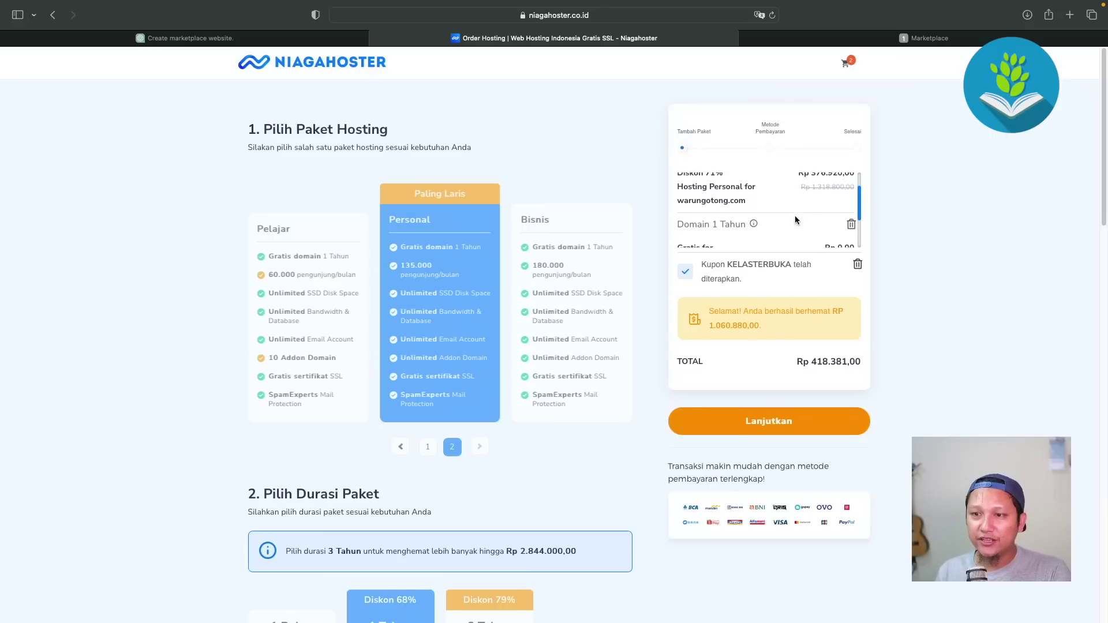
pyautogui.scroll(-3, 795, 215)
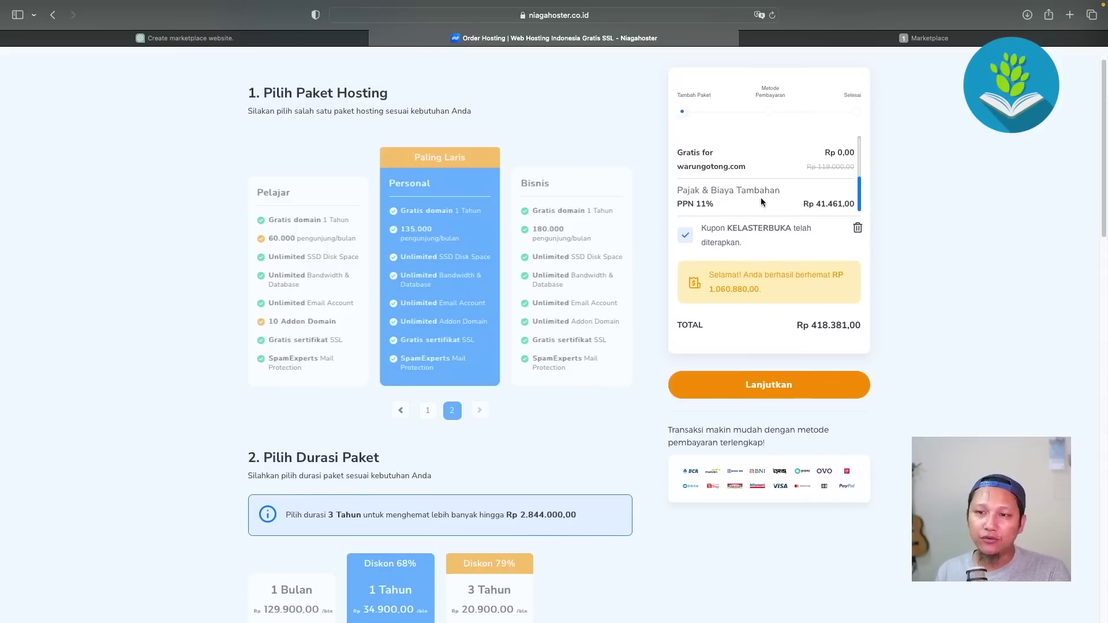
pyautogui.scroll(5, 760, 198)
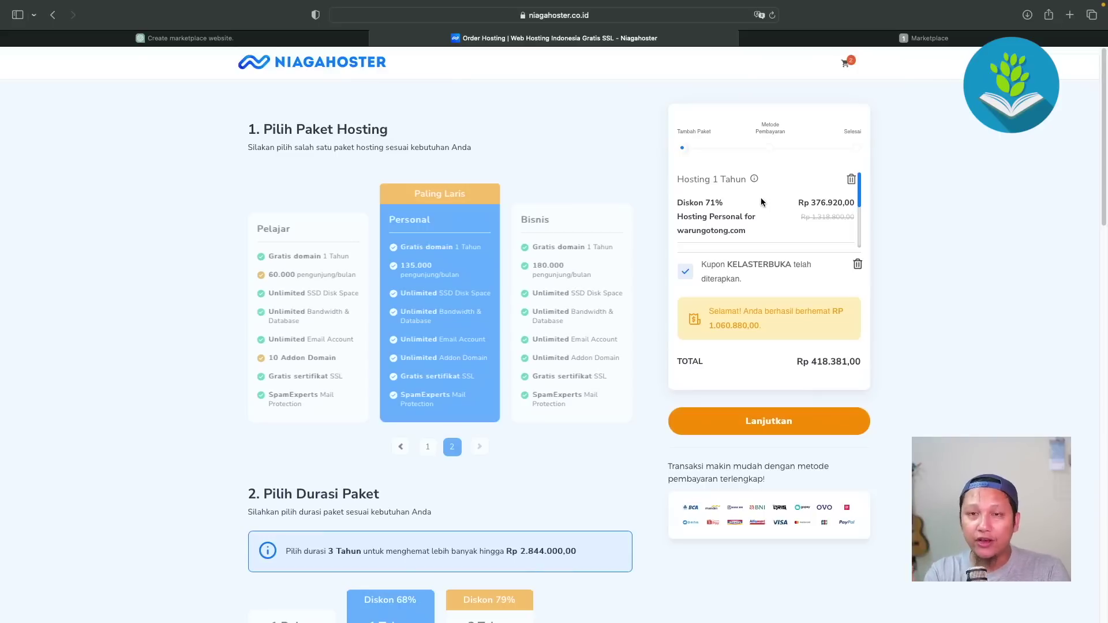
# Create an 'img' folder in public_html, then go to the public_html upload page
pyautogui.click(361, 72)
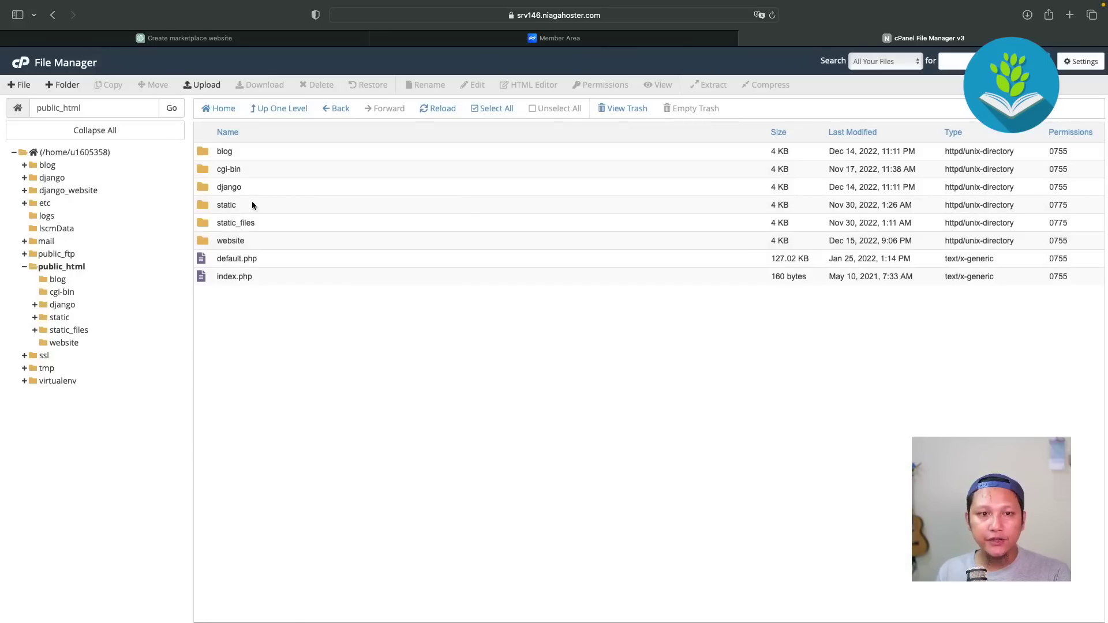
pyautogui.rightClick(248, 299)
pyautogui.click(239, 305)
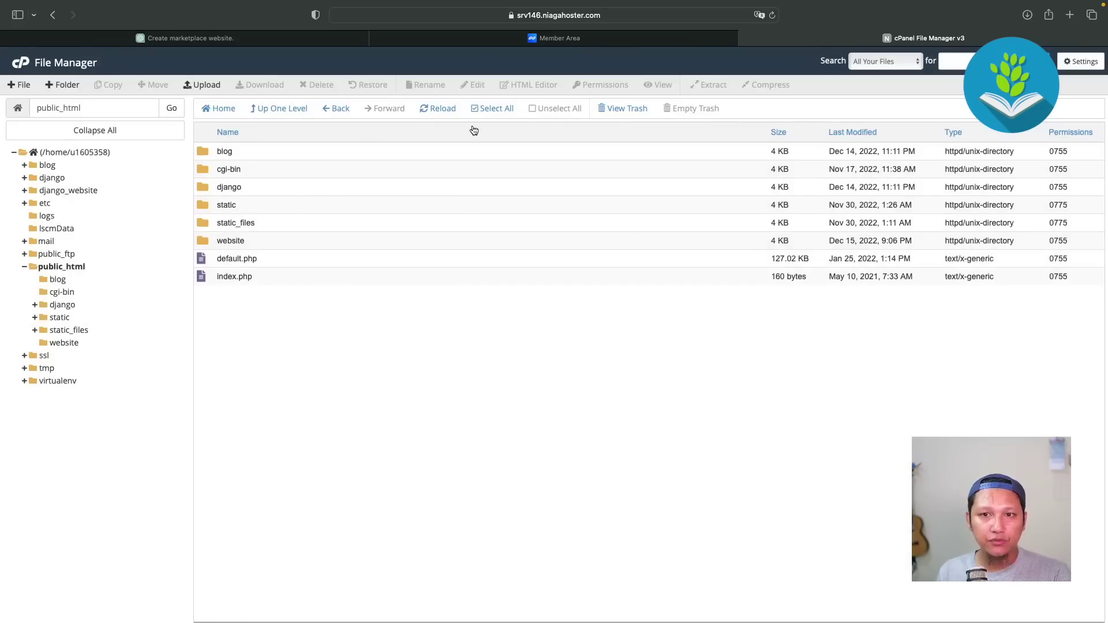
pyautogui.click(64, 85)
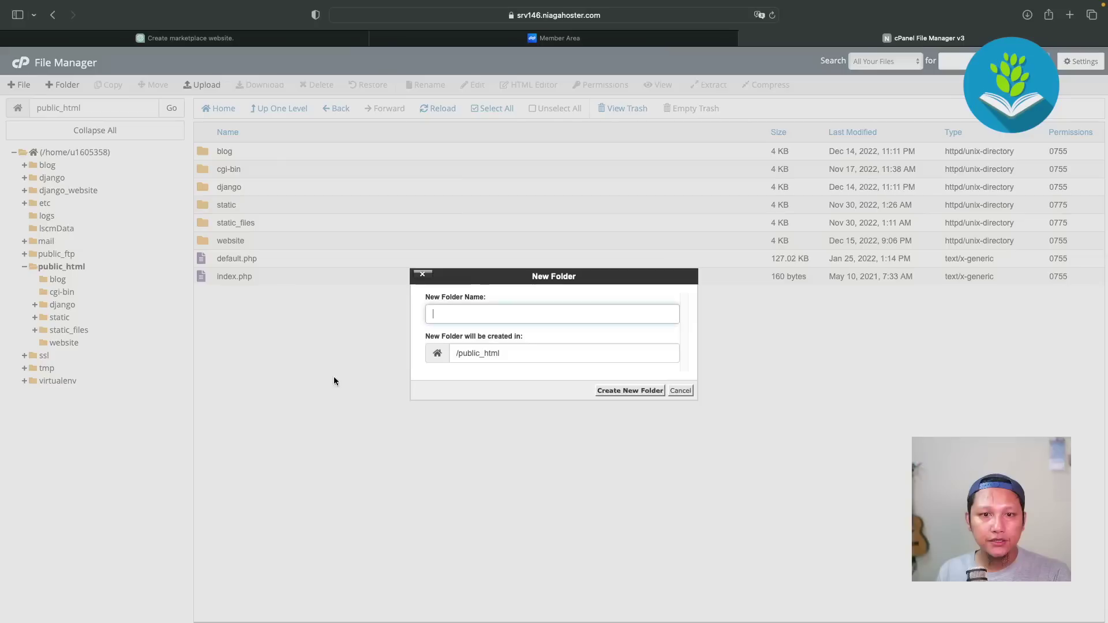
pyautogui.write('img')
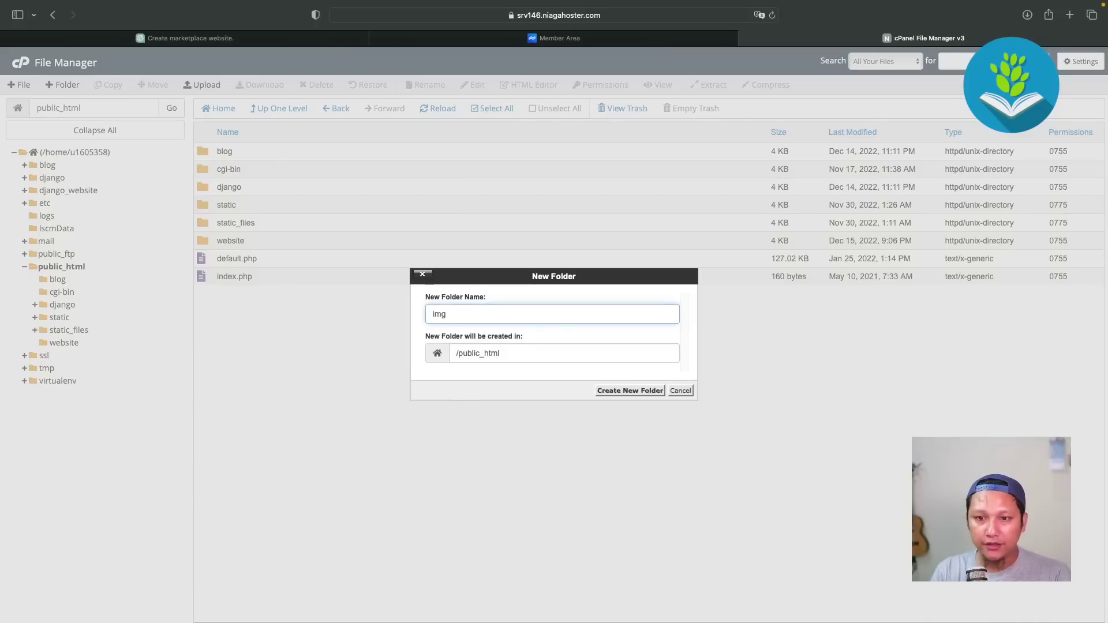
pyautogui.press('Return')
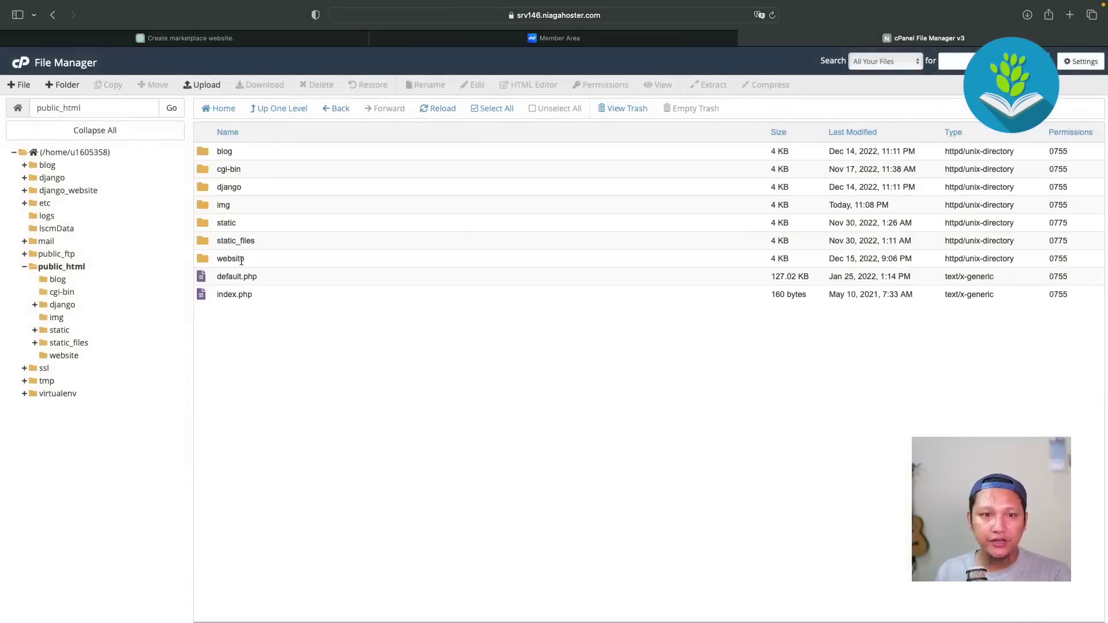
pyautogui.press('super+Tab')
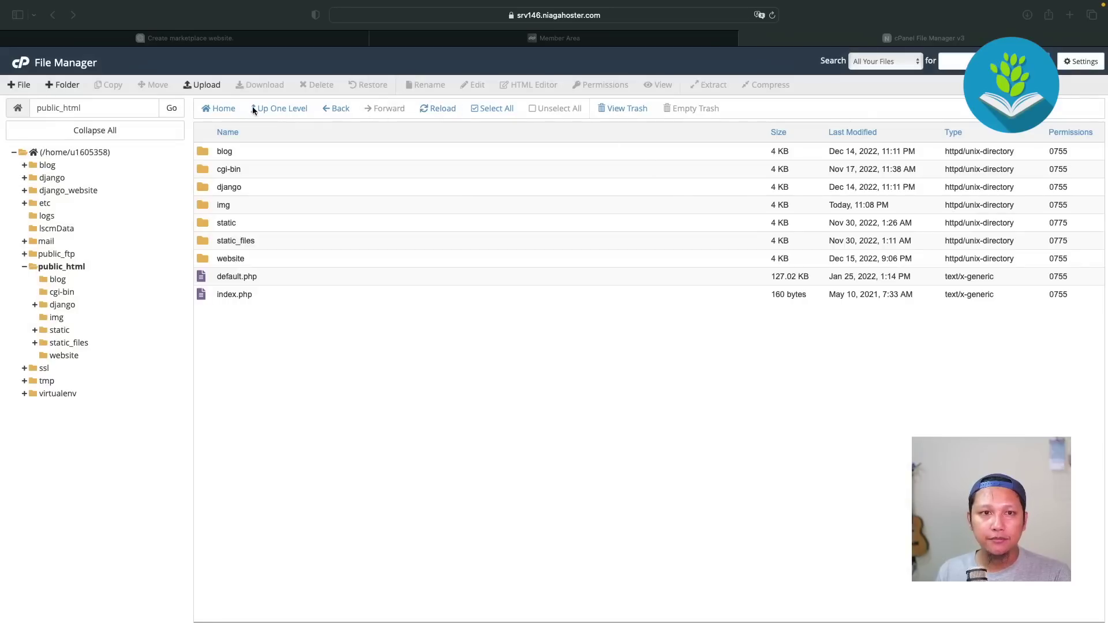
pyautogui.click(202, 85)
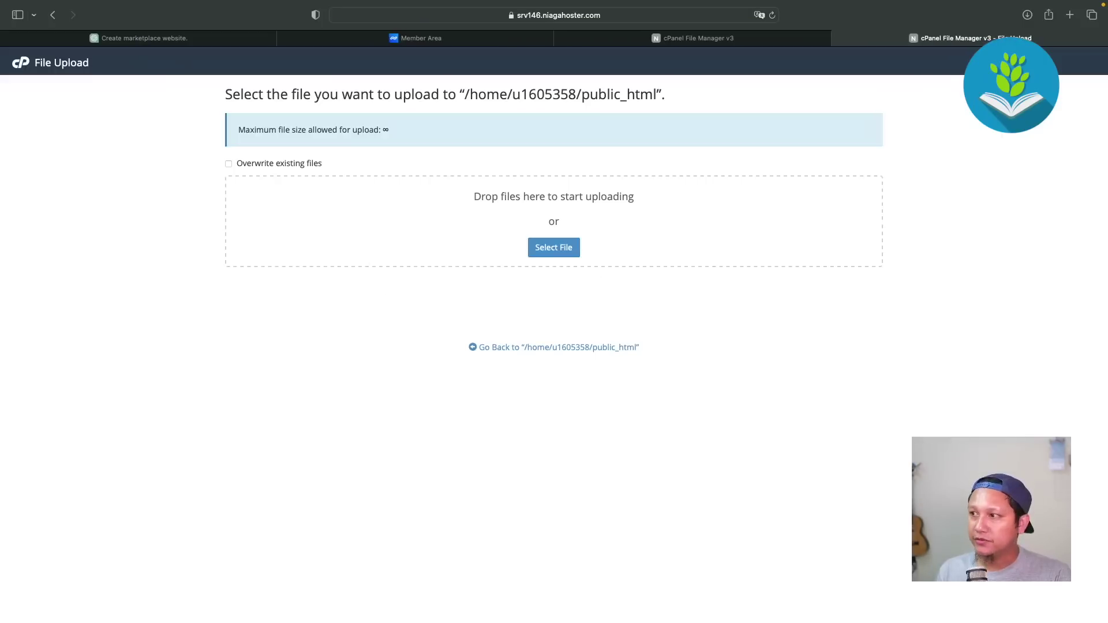
# Upload index.html into public_html and refresh the listing to show it
pyautogui.moveTo(1079, 256); pyautogui.dragTo(537, 235)
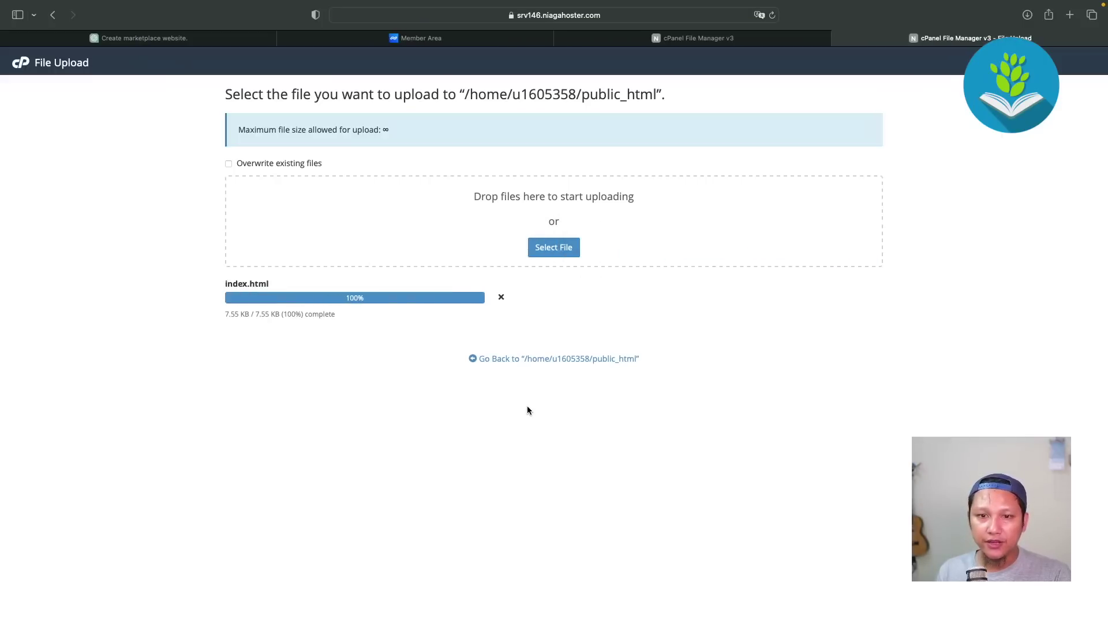
pyautogui.click(569, 360)
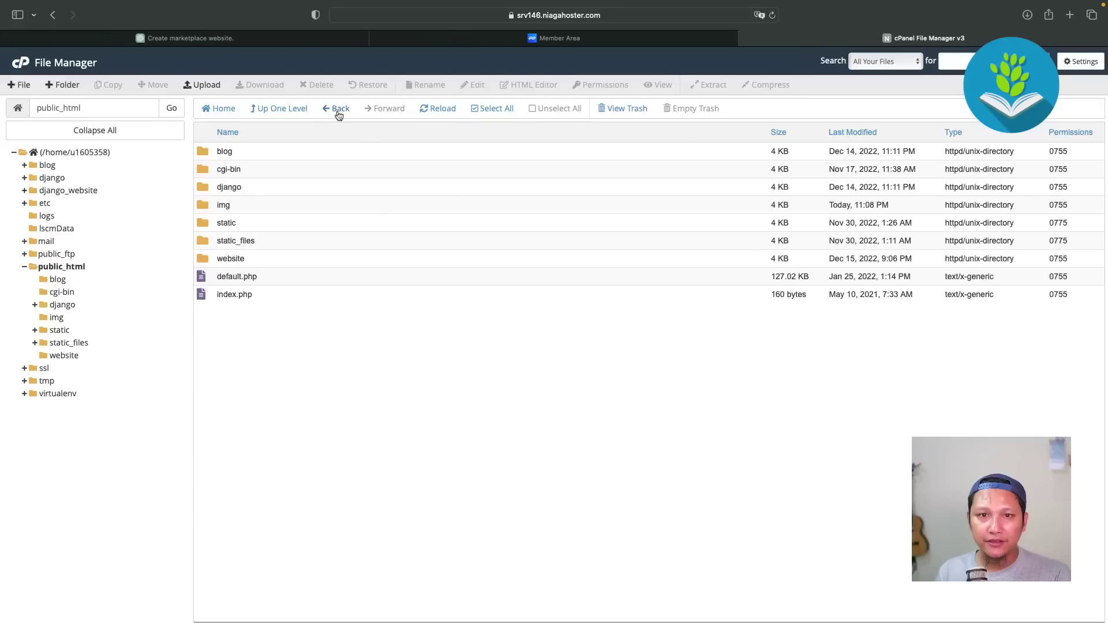
pyautogui.click(435, 108)
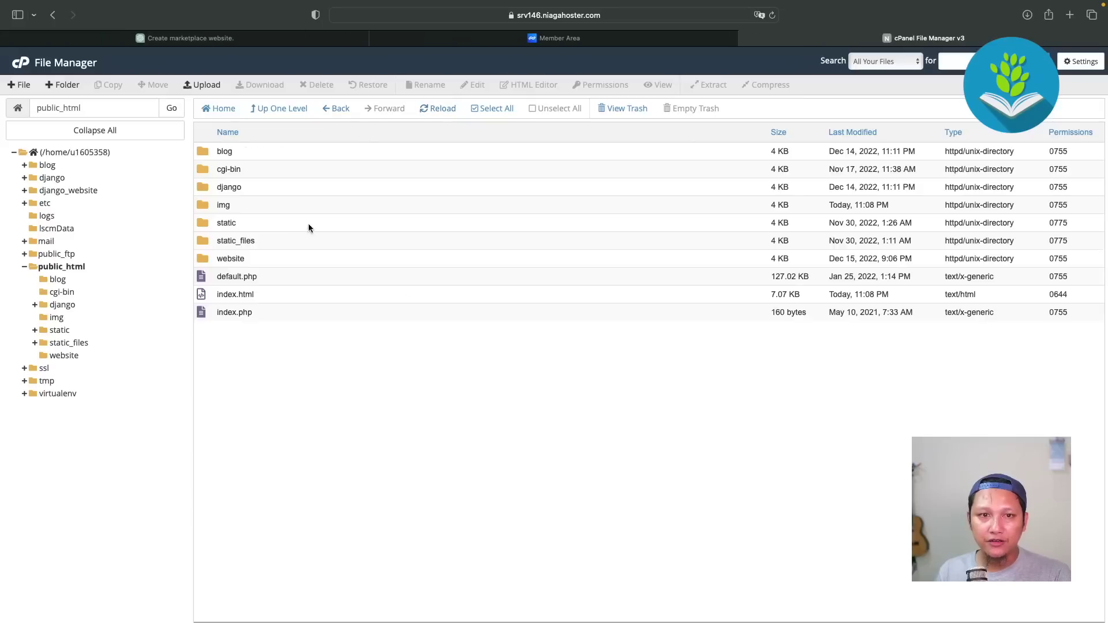
# Upload the seven category and product images into the img folder, then return to public_html
pyautogui.doubleClick(208, 206)
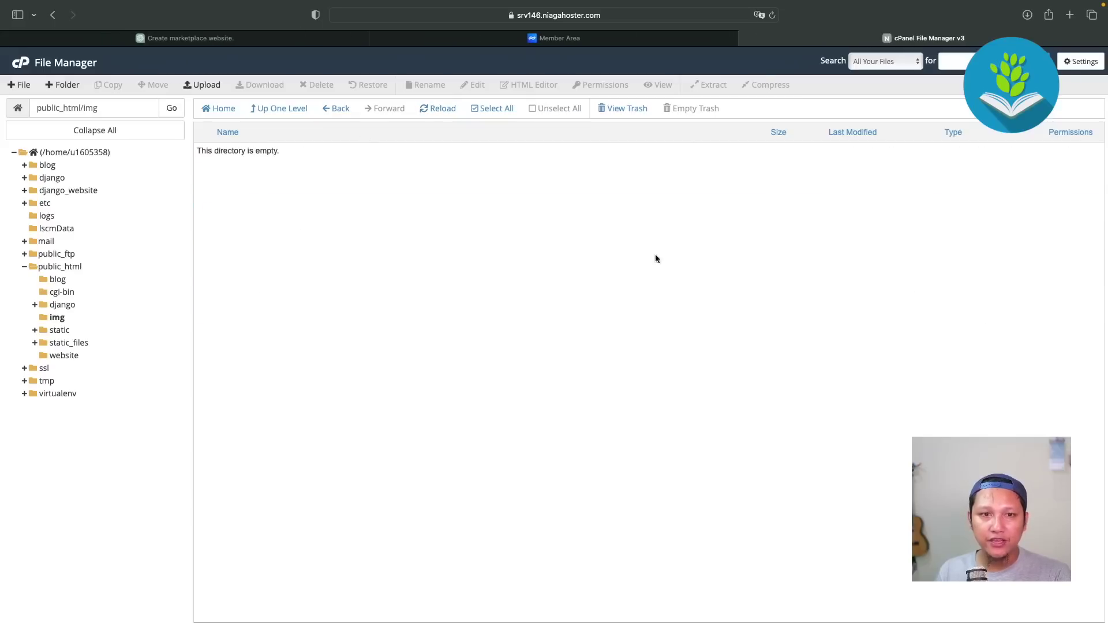
pyautogui.click(212, 87)
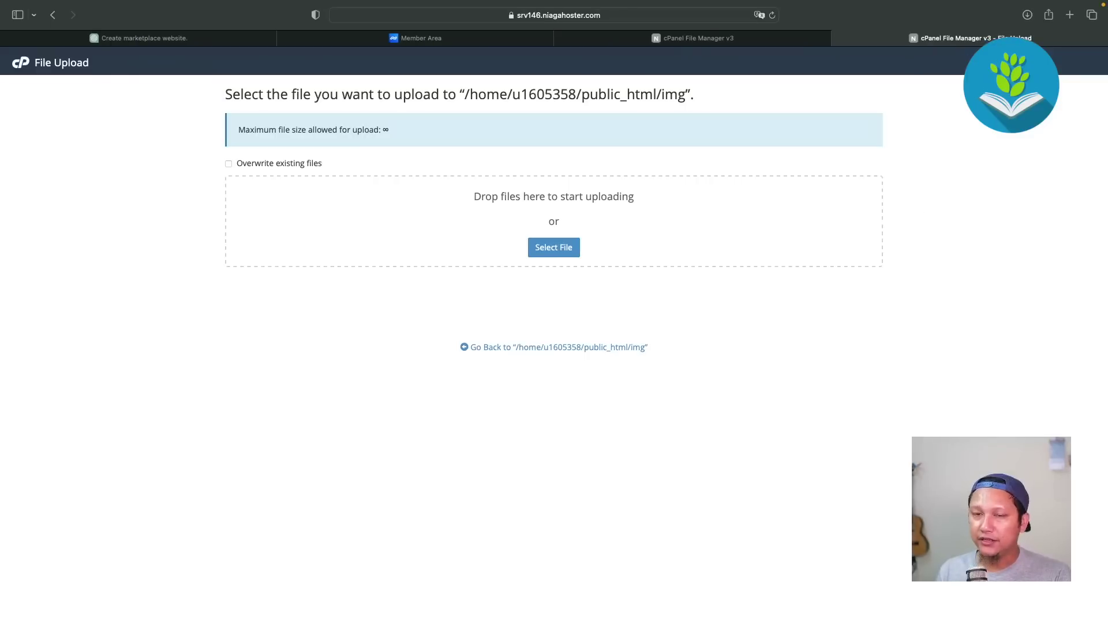
pyautogui.moveTo(565, 190); pyautogui.dragTo(567, 210)
pyautogui.scroll(-1, 583, 390)
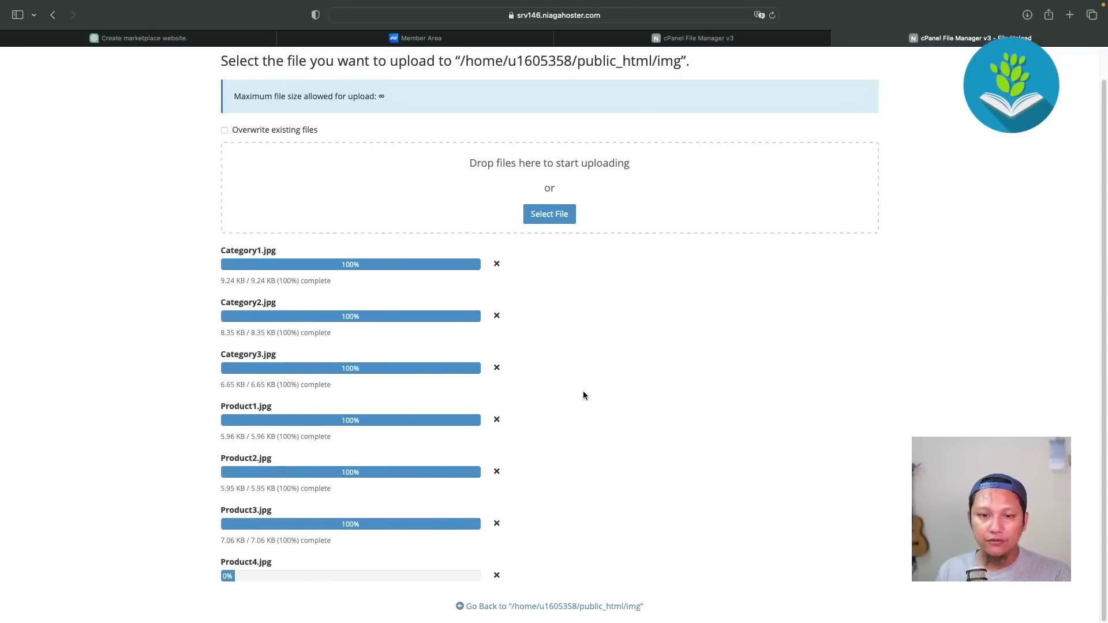
pyautogui.scroll(-1, 601, 451)
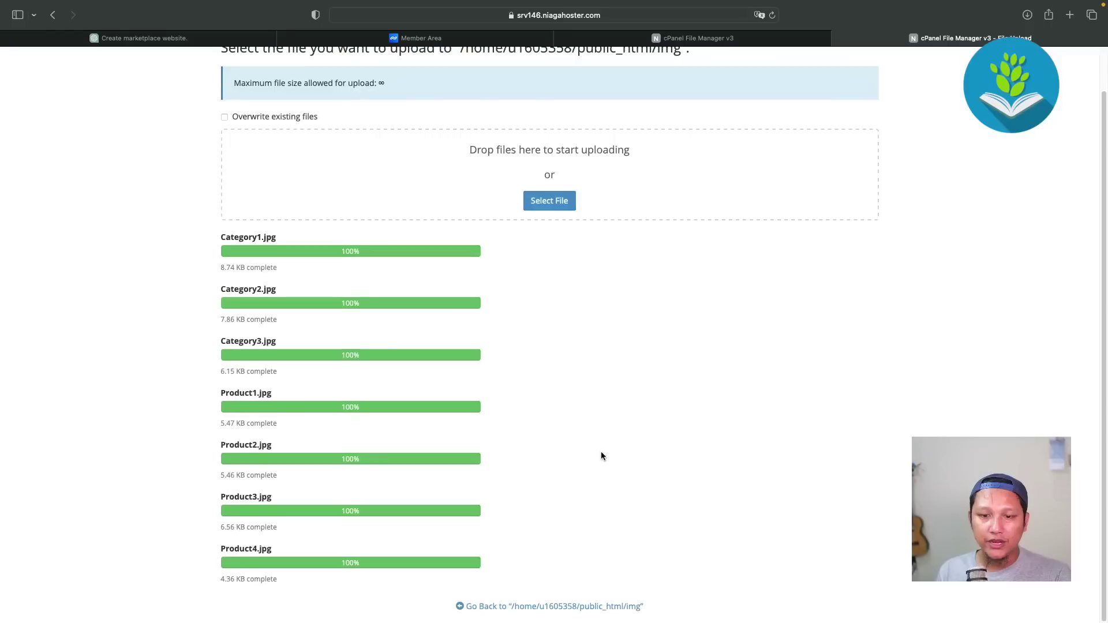
pyautogui.click(588, 607)
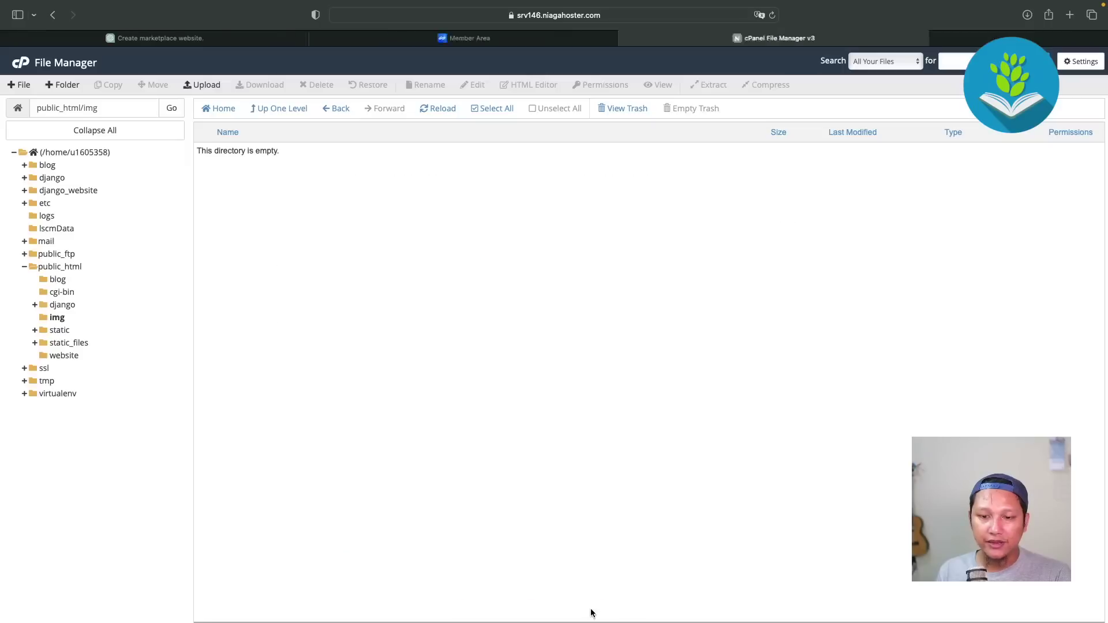
pyautogui.click(424, 109)
pyautogui.click(269, 110)
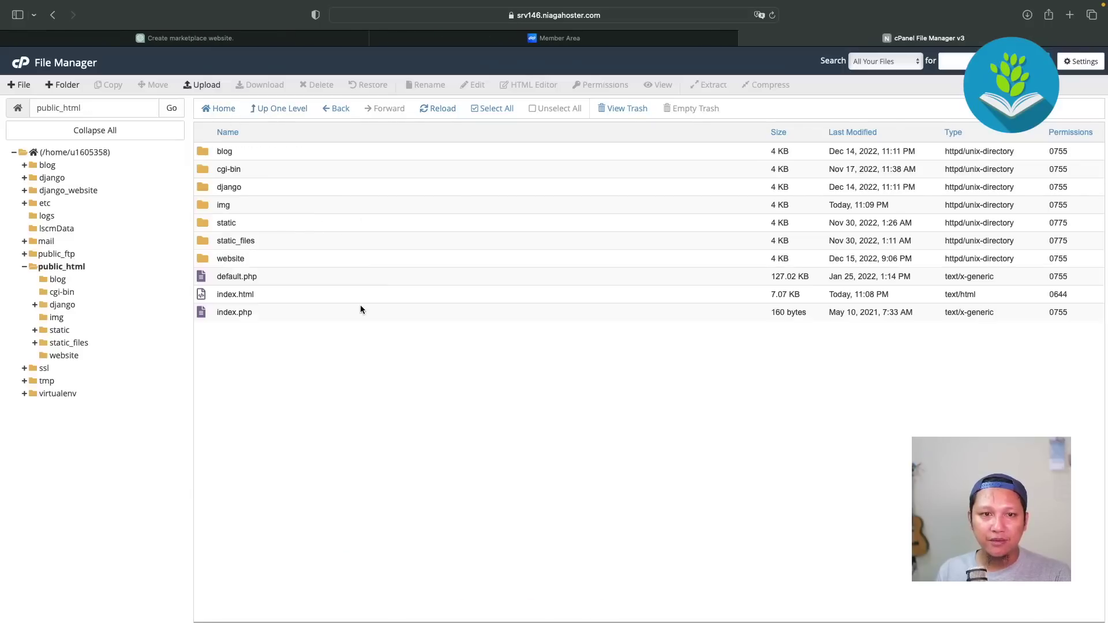
# Load kelasterbuka.id/index.html in a new Safari tab
pyautogui.click(1070, 15)
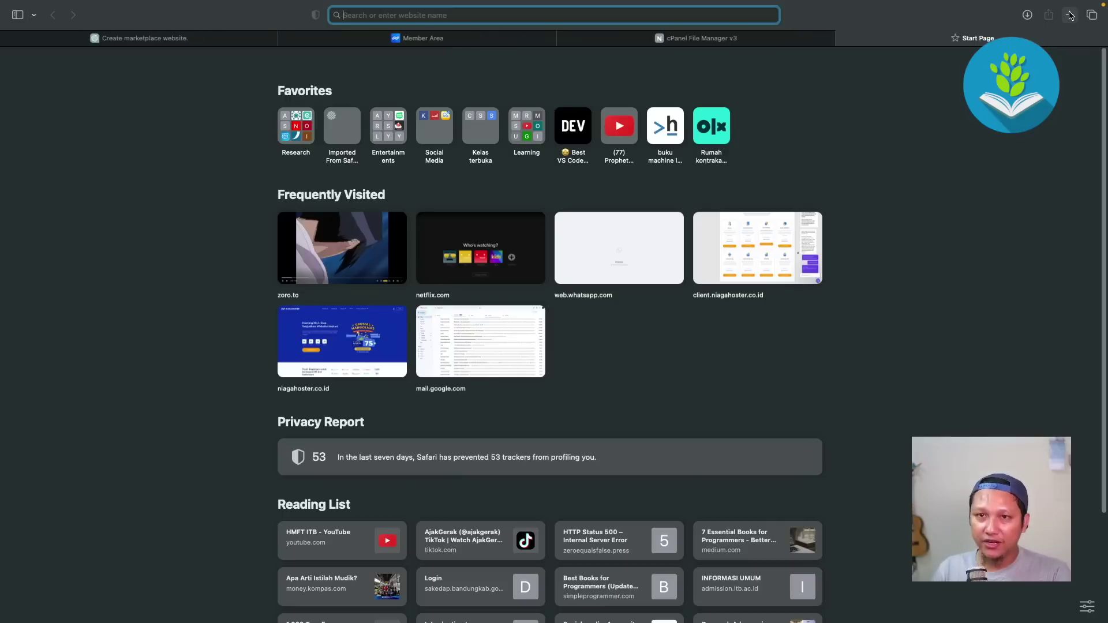
pyautogui.write('kelasterbu')
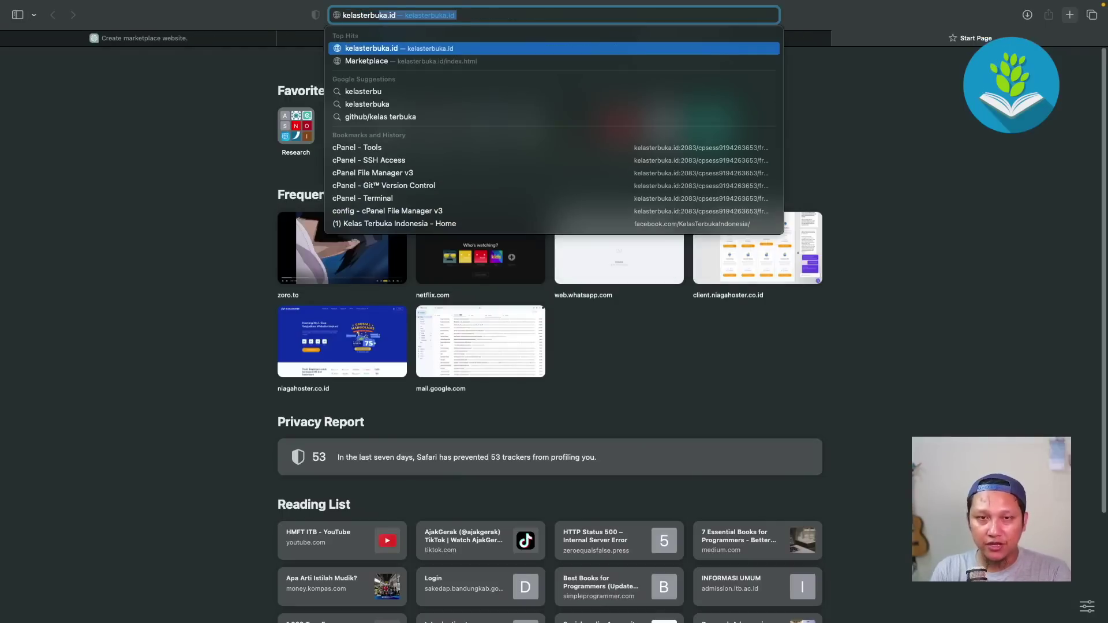
pyautogui.write('ka.id/html')
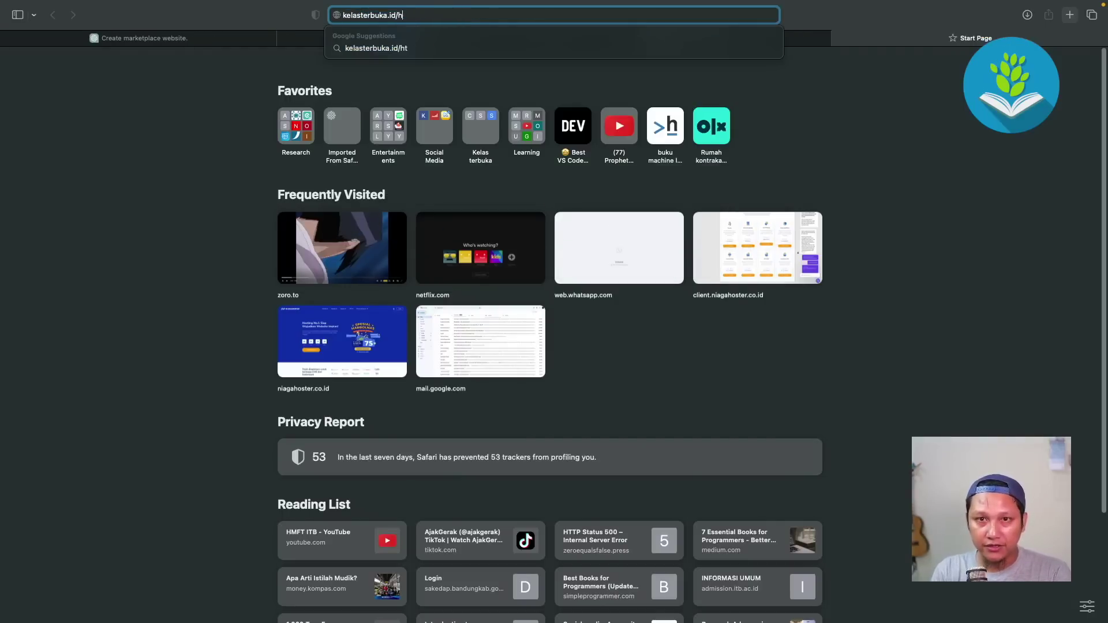
pyautogui.press('BackSpace')
pyautogui.write('iond')
pyautogui.press('BackSpace')
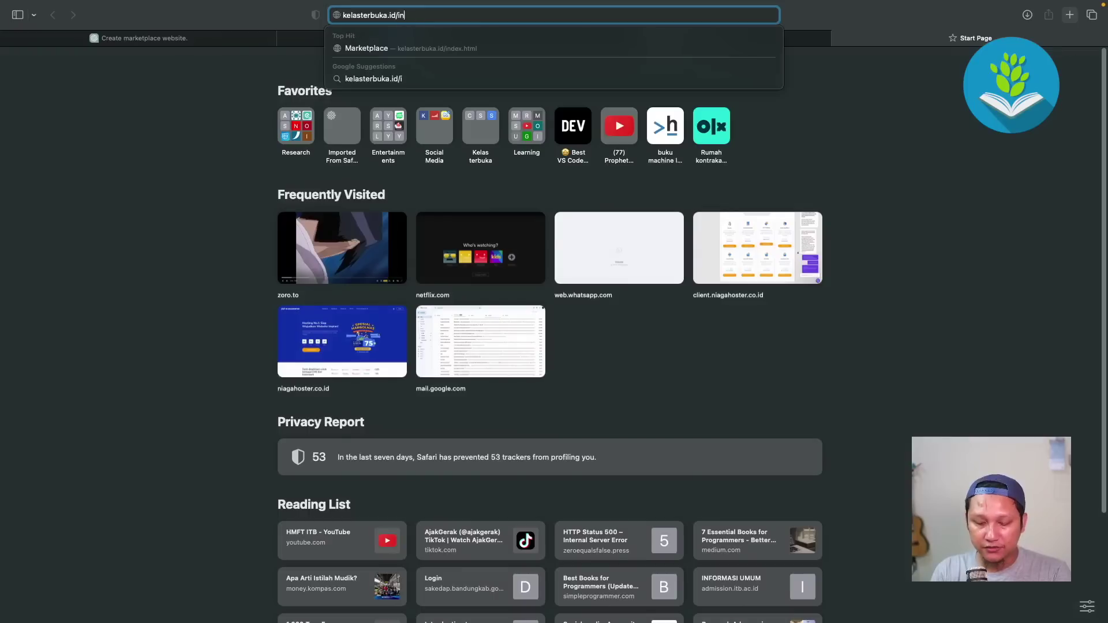
pyautogui.write('ndex')
pyautogui.write('ml')
pyautogui.press('Return')
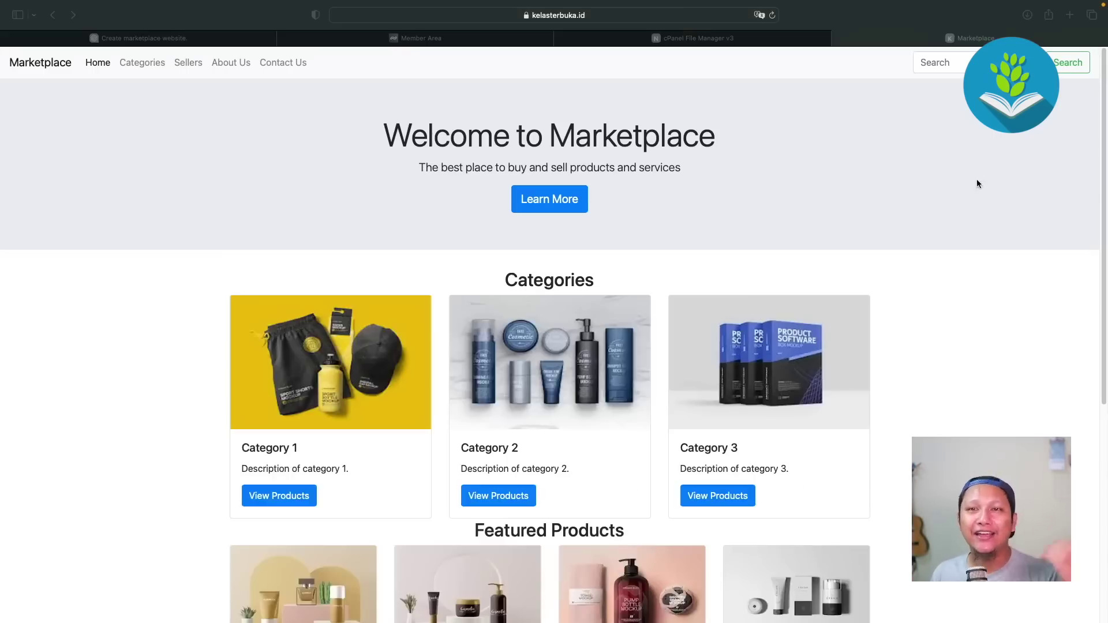
pyautogui.click(431, 13)
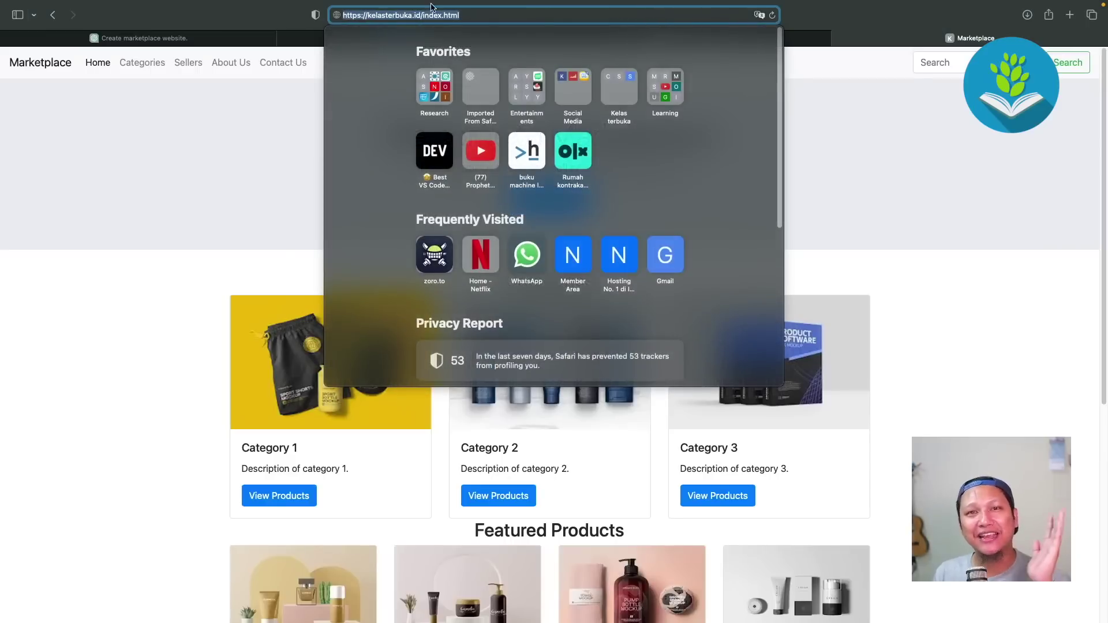
pyautogui.click(988, 363)
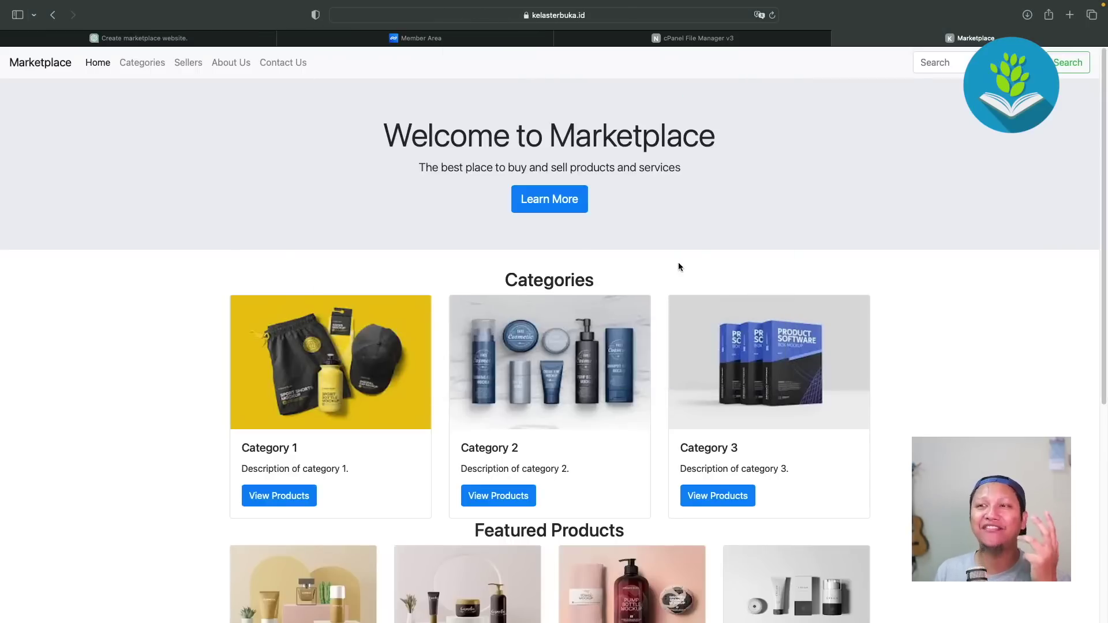
pyautogui.scroll(-1, 675, 252)
pyautogui.scroll(-2, 675, 252)
pyautogui.scroll(-2, 675, 252)
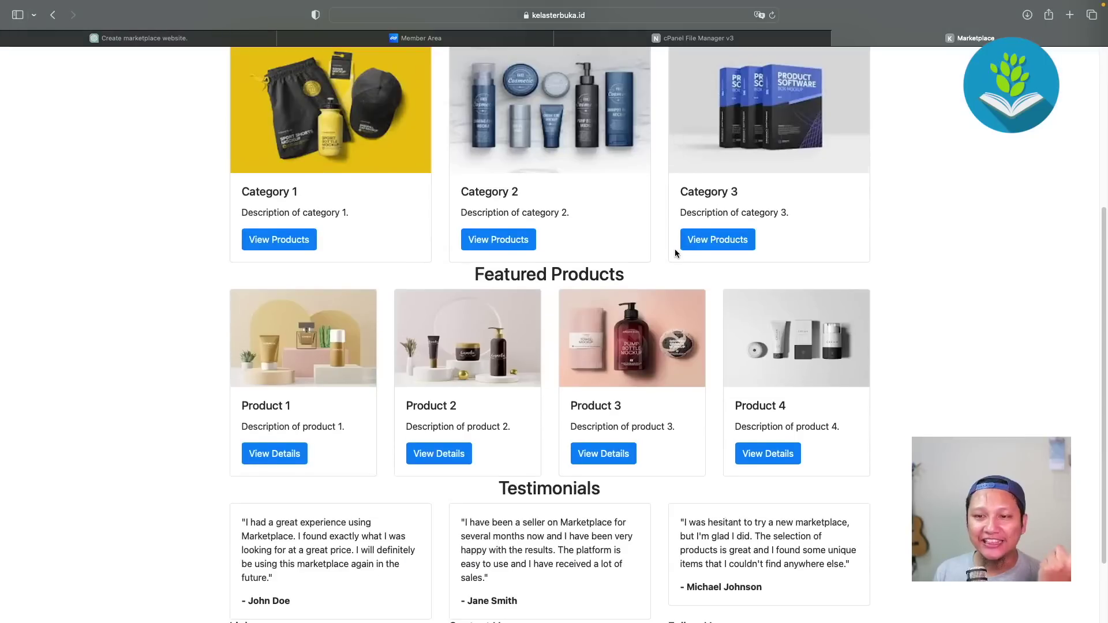
pyautogui.scroll(-2, 675, 252)
pyautogui.scroll(6, 675, 252)
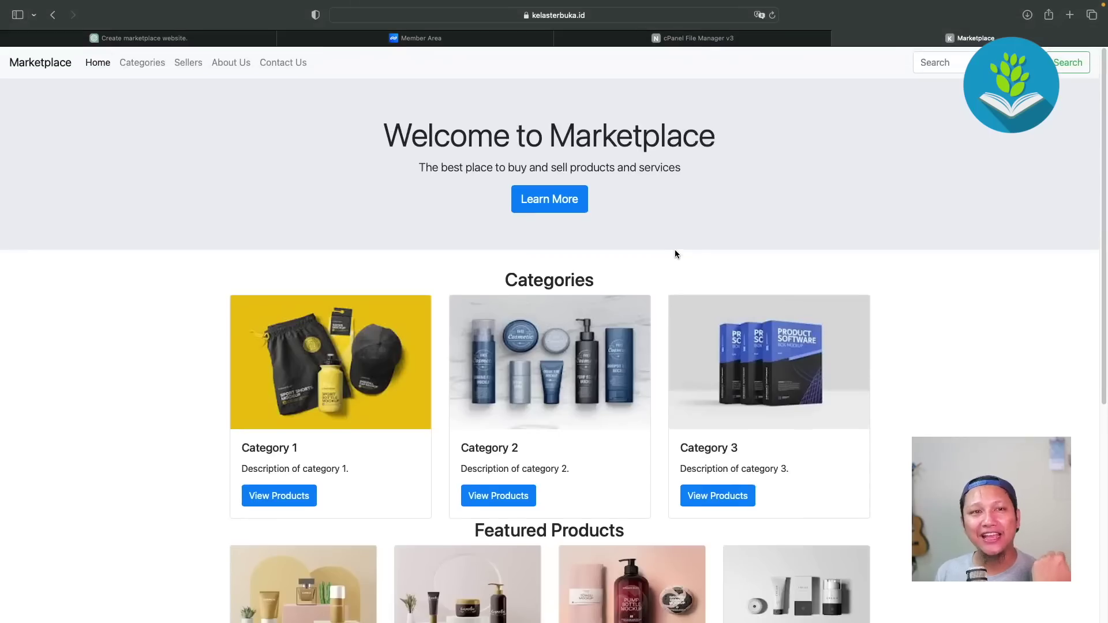